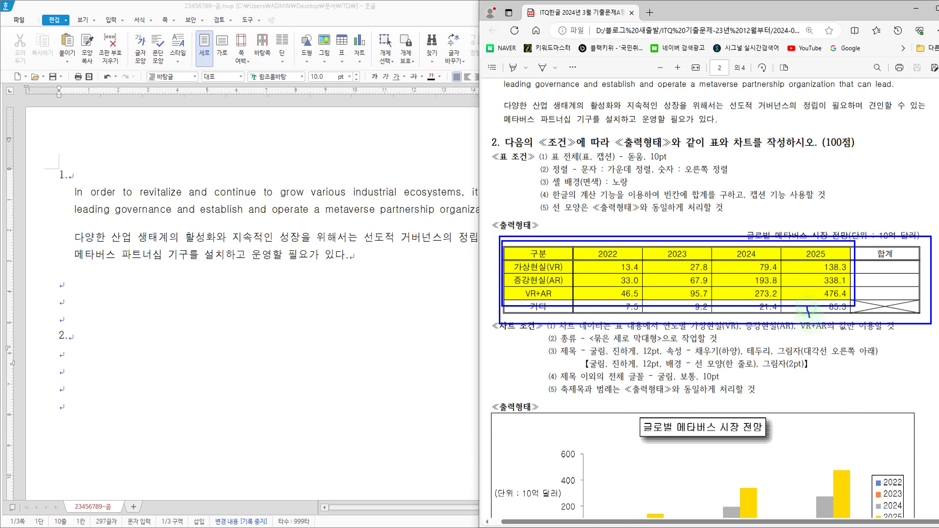
{"action": "mouse_move", "coordinate": [809, 316]}
{"action": "left_mouse_down"}
{"action": "mouse_move", "coordinate": [802, 438]}
{"action": "mouse_move", "coordinate": [815, 437]}
{"action": "left_mouse_up"}
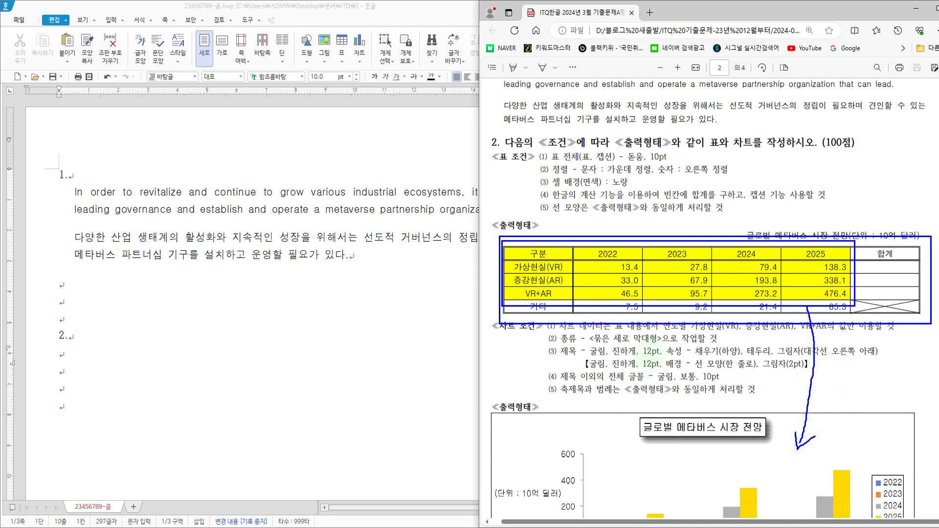
{"action": "key", "text": "Escape"}
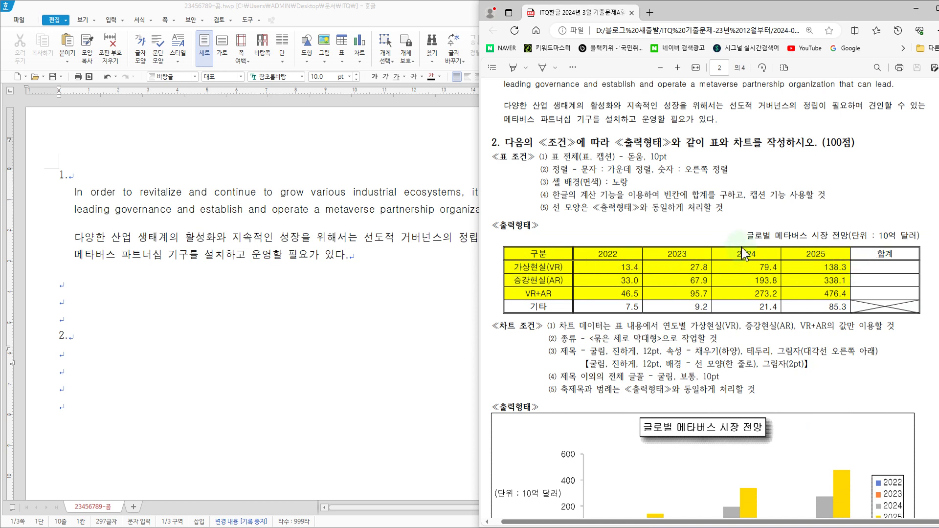
Step: Insert a table with 5 rows and 6 columns on the empty line below "2."
{"action": "left_click", "coordinate": [71, 342]}
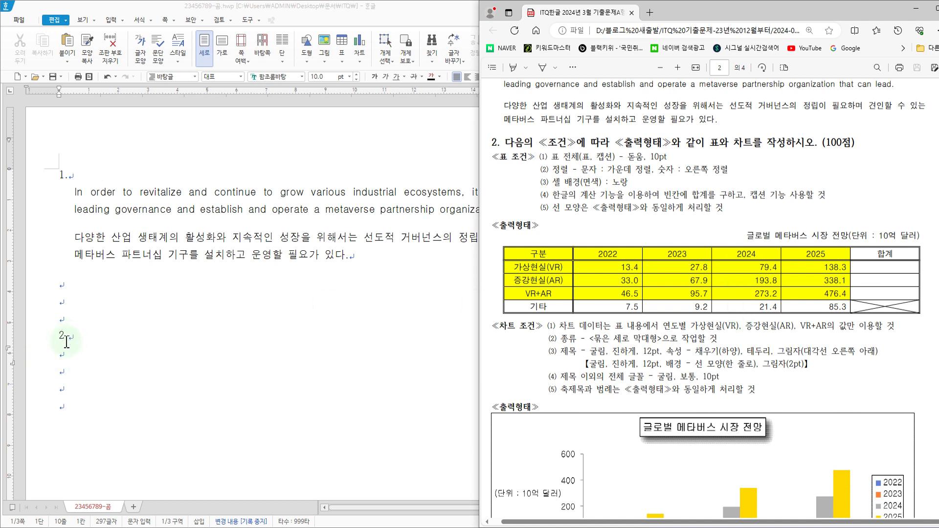
{"action": "left_click", "coordinate": [65, 357]}
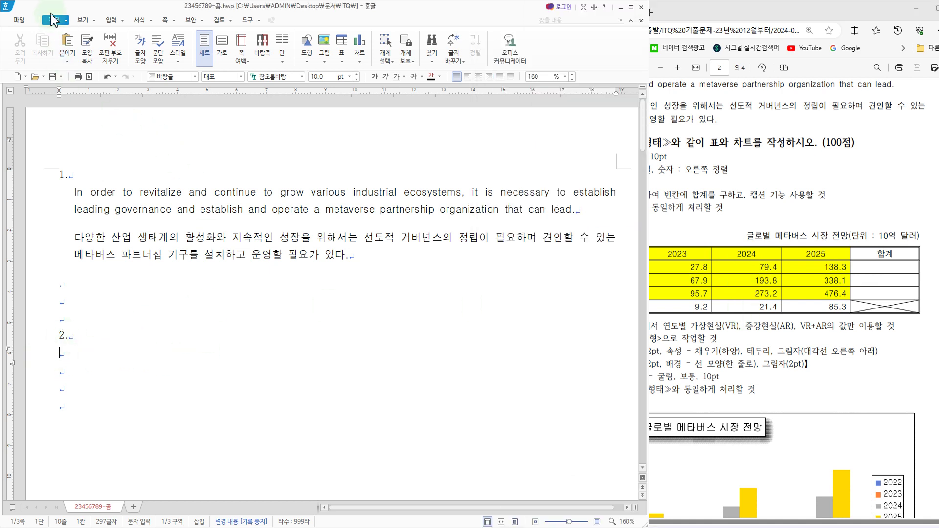
{"action": "left_click", "coordinate": [113, 21]}
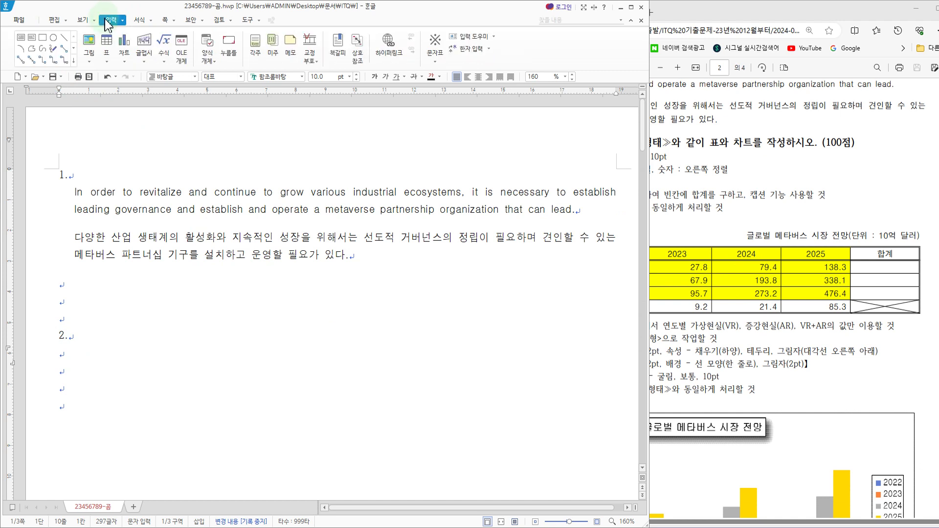
{"action": "left_click", "coordinate": [107, 46]}
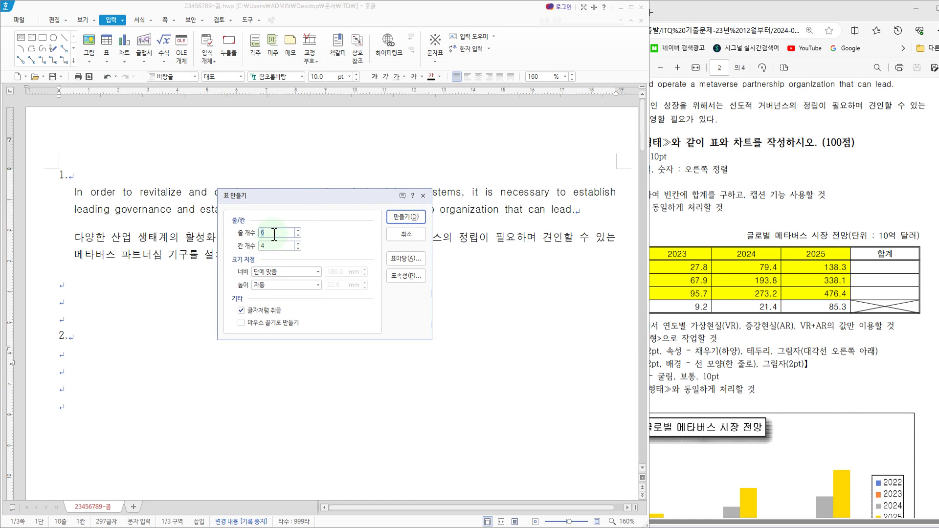
{"action": "type", "text": "5"}
{"action": "key", "text": "Tab"}
{"action": "type", "text": "6"}
{"action": "left_click", "coordinate": [403, 221]}
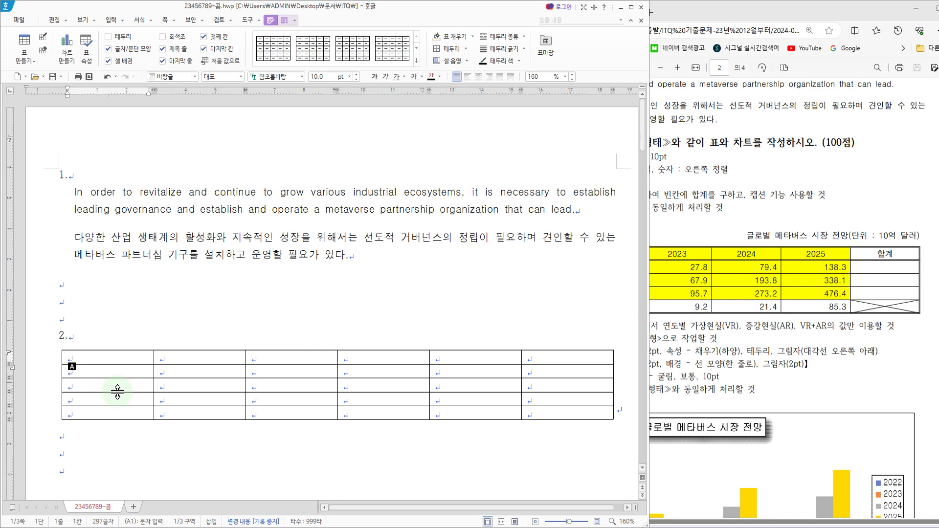
Step: Fill the table with the headers 구분, 2022 to 2025 and 합계, plus the 가상현실(VR), 증강현실(AR), VR+AR and 기타 data, leaving the 합계 cells empty
{"action": "type", "text": "rn"}
{"action": "type", "text": "구분"}
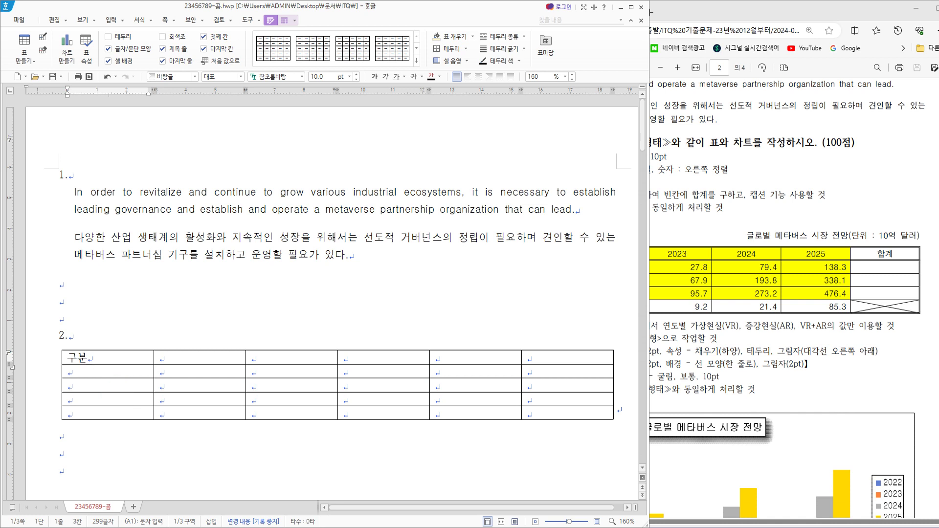
{"action": "key", "text": "Tab"}
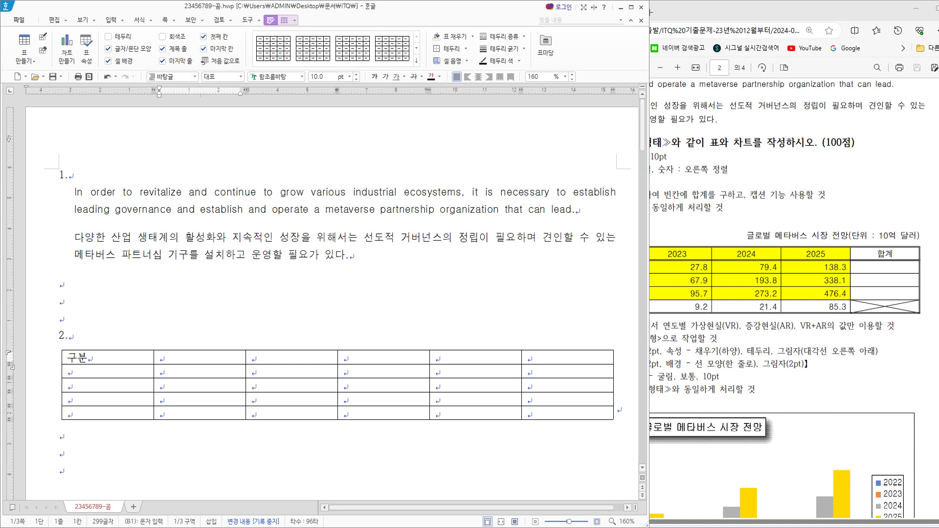
{"action": "key", "text": "Tab"}
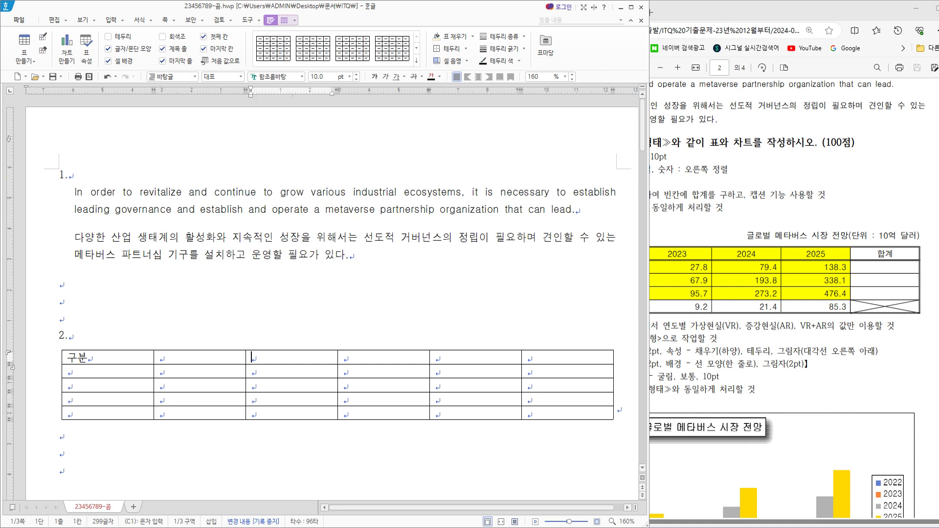
{"action": "key", "text": "shift+Tab"}
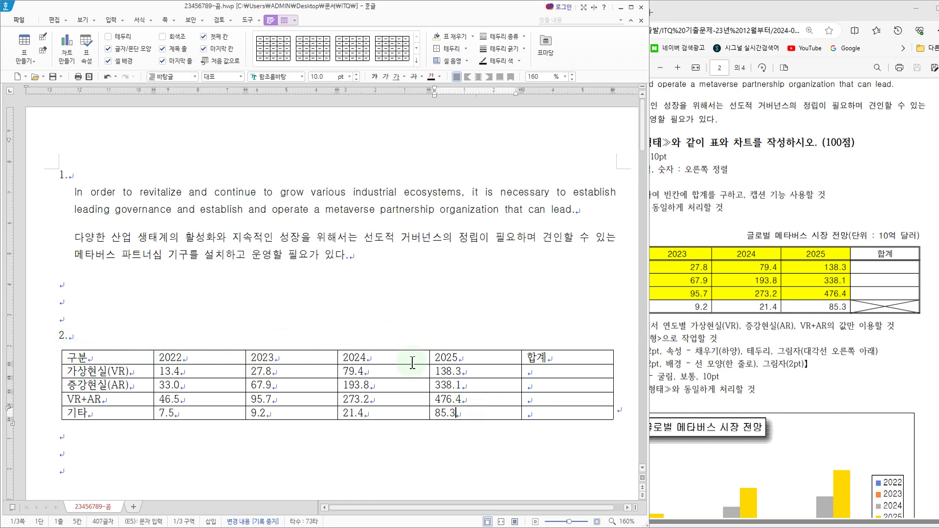
{"action": "left_click", "coordinate": [731, 346]}
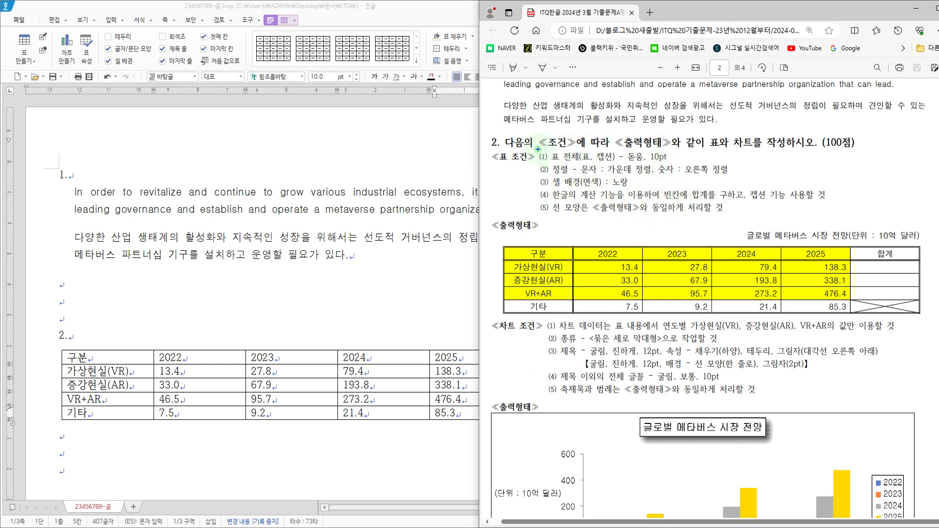
{"action": "mouse_move", "coordinate": [536, 147]}
{"action": "left_mouse_down"}
{"action": "mouse_move", "coordinate": [591, 165]}
{"action": "mouse_move", "coordinate": [667, 165]}
{"action": "left_mouse_up"}
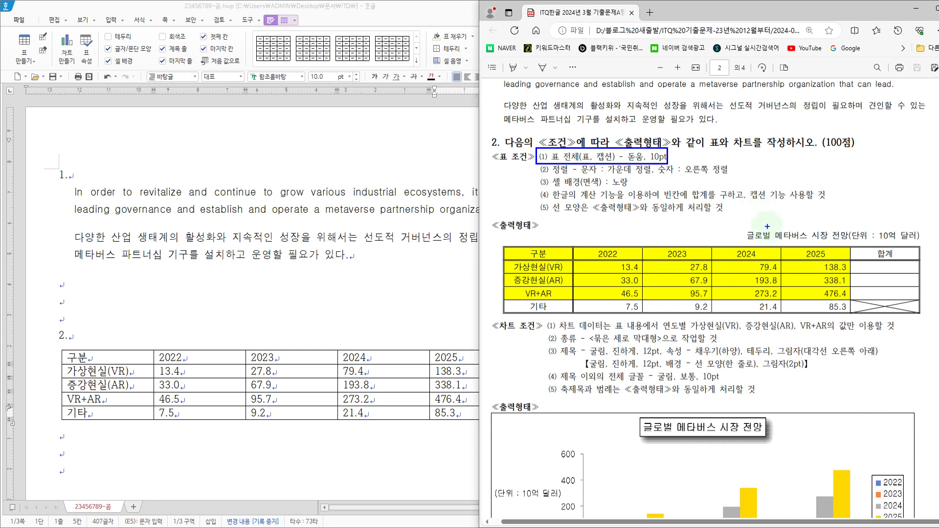
{"action": "mouse_move", "coordinate": [767, 223]}
{"action": "left_mouse_down"}
{"action": "mouse_move", "coordinate": [782, 241]}
{"action": "mouse_move", "coordinate": [925, 228]}
{"action": "left_mouse_up"}
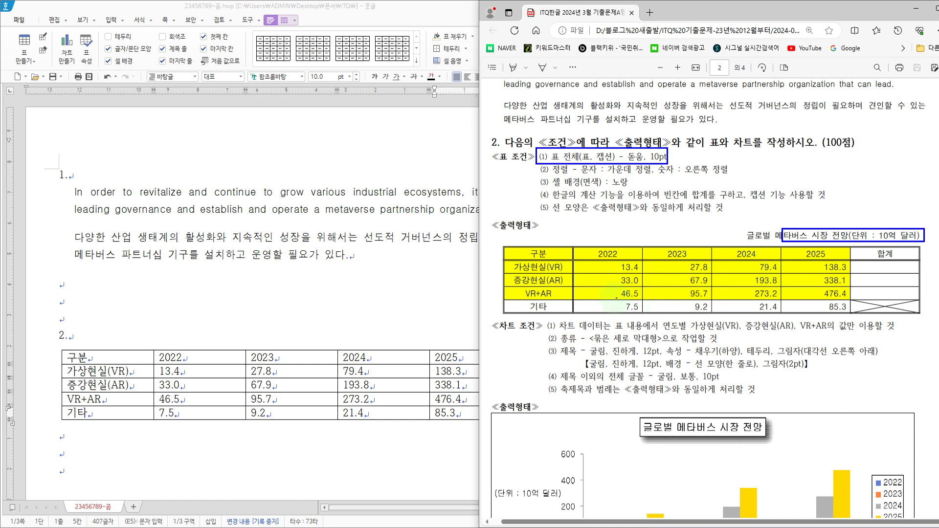
{"action": "key", "text": "Escape"}
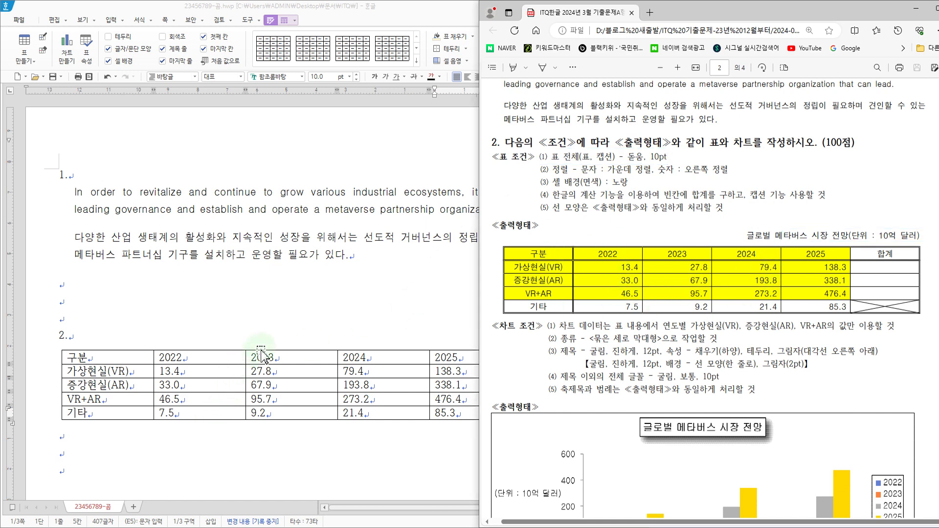
Step: Add a caption positioned above the table in the table properties
{"action": "left_click", "coordinate": [285, 350]}
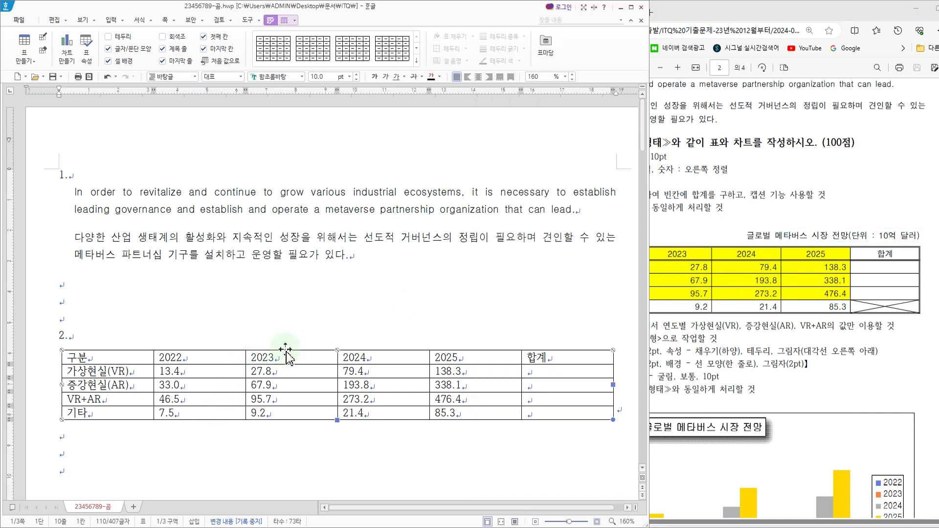
{"action": "right_click", "coordinate": [285, 350]}
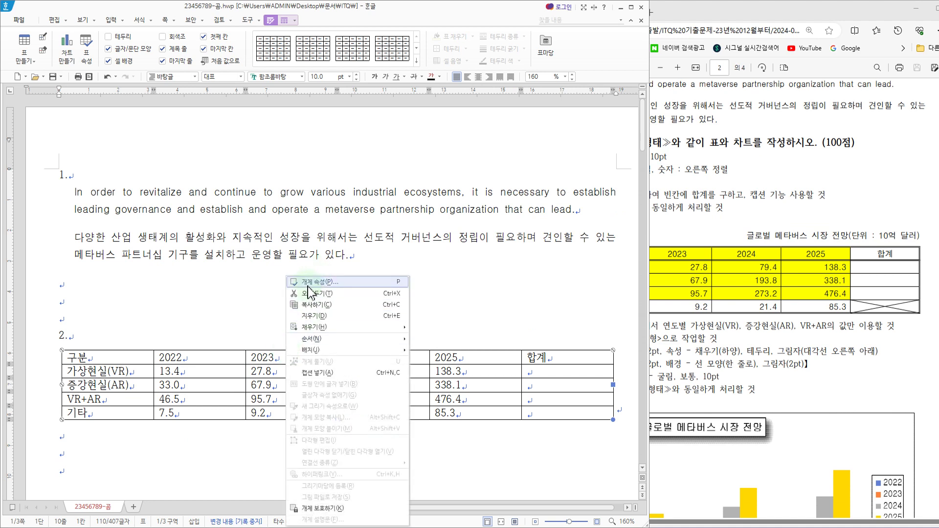
{"action": "left_click", "coordinate": [268, 353]}
{"action": "double_click", "coordinate": [267, 350]}
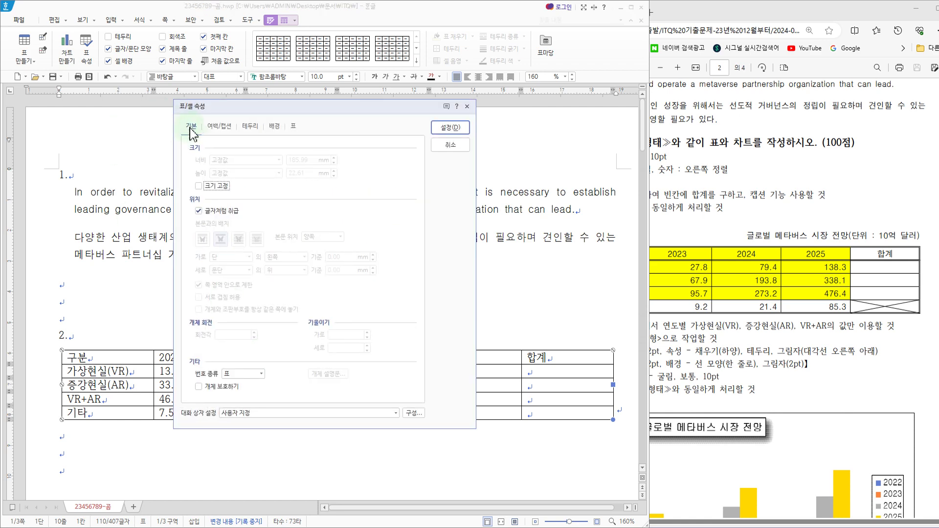
{"action": "left_click", "coordinate": [220, 126]}
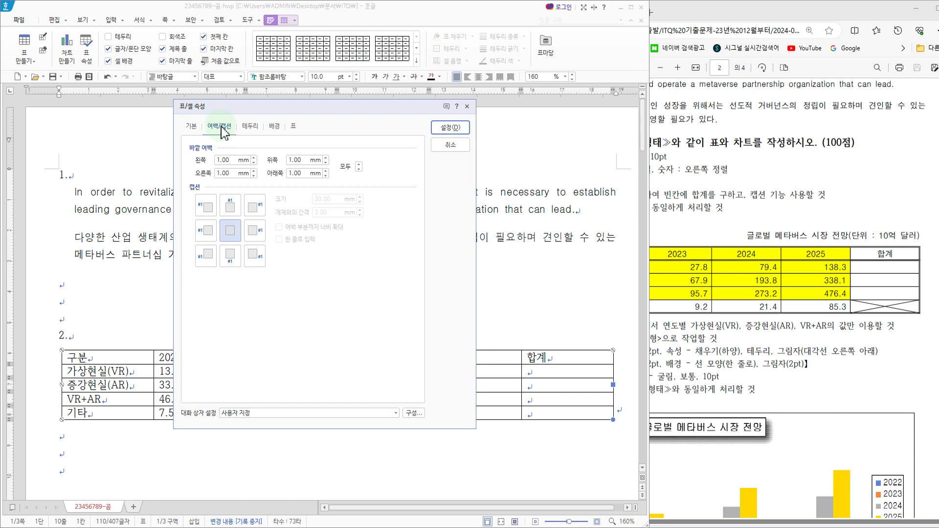
{"action": "left_click", "coordinate": [210, 258]}
{"action": "left_click", "coordinate": [234, 215]}
{"action": "left_click", "coordinate": [447, 130]}
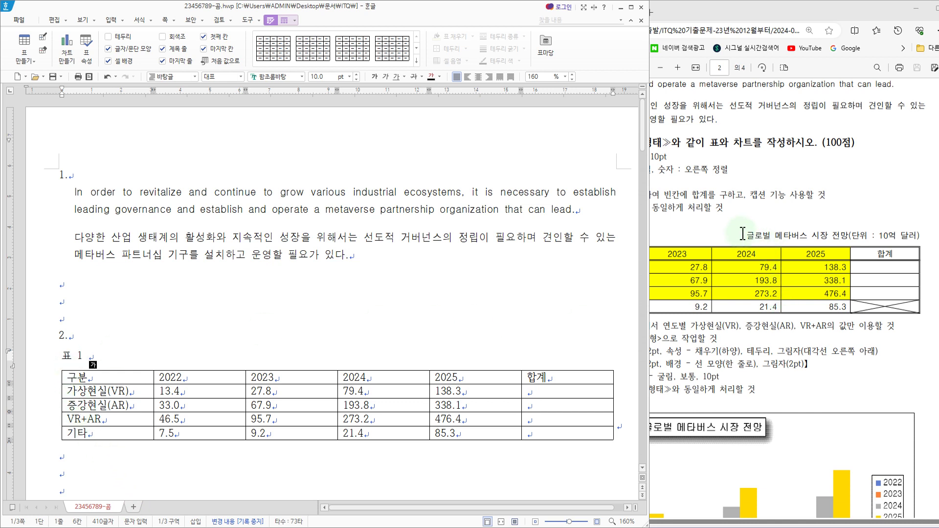
Step: Replace the default caption text with "글로벌 메타버스 시장 전망(단위 : 10억 달러)" and align it to the right
{"action": "left_click_drag", "start_coordinate": [64, 356], "coordinate": [98, 358]}
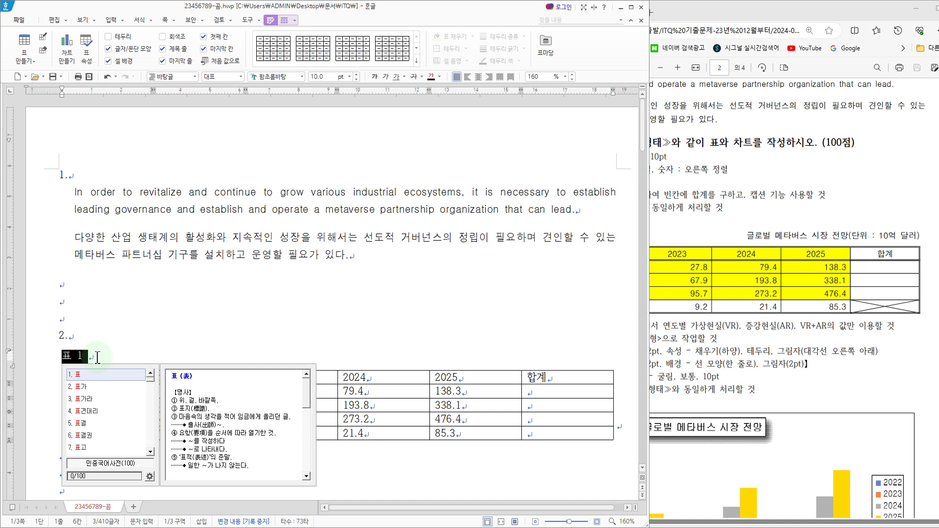
{"action": "type", "text": "글로벌 메타버스 시장 전망(단위 : 10억 달러)"}
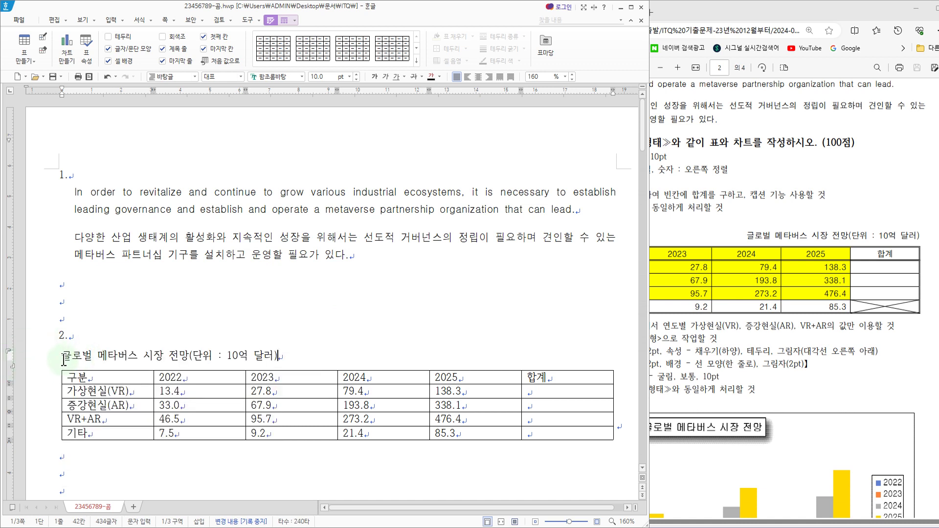
{"action": "left_click_drag", "start_coordinate": [64, 356], "coordinate": [313, 355]}
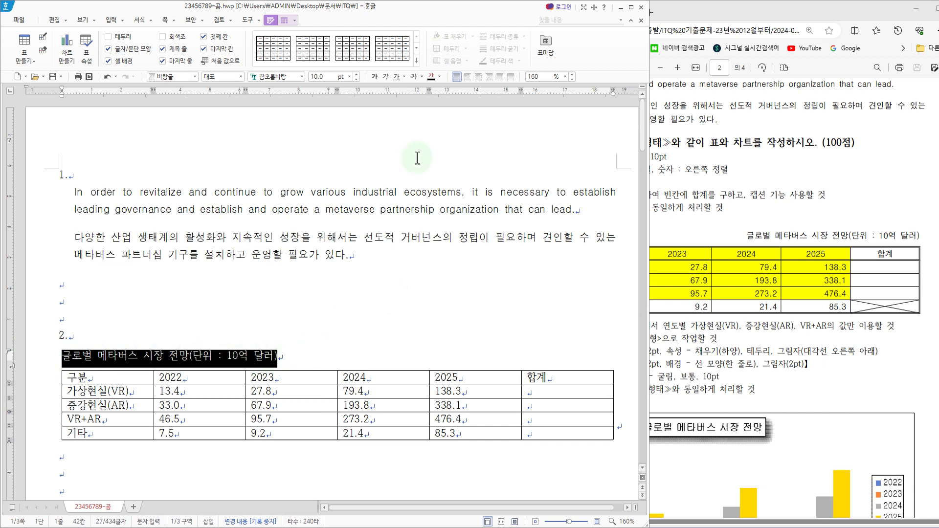
{"action": "left_click", "coordinate": [489, 77]}
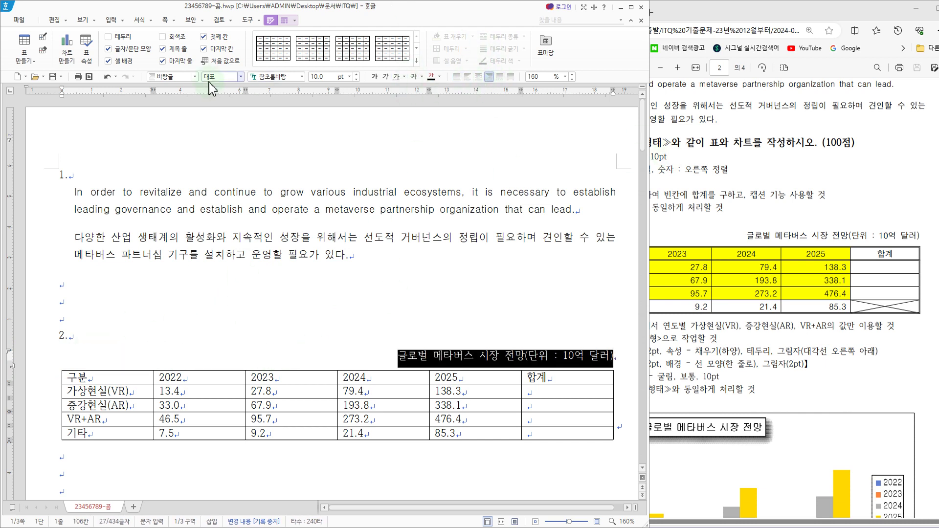
Step: Set the font of the table caption to 돋움 in the character shape settings
{"action": "left_click", "coordinate": [685, 160]}
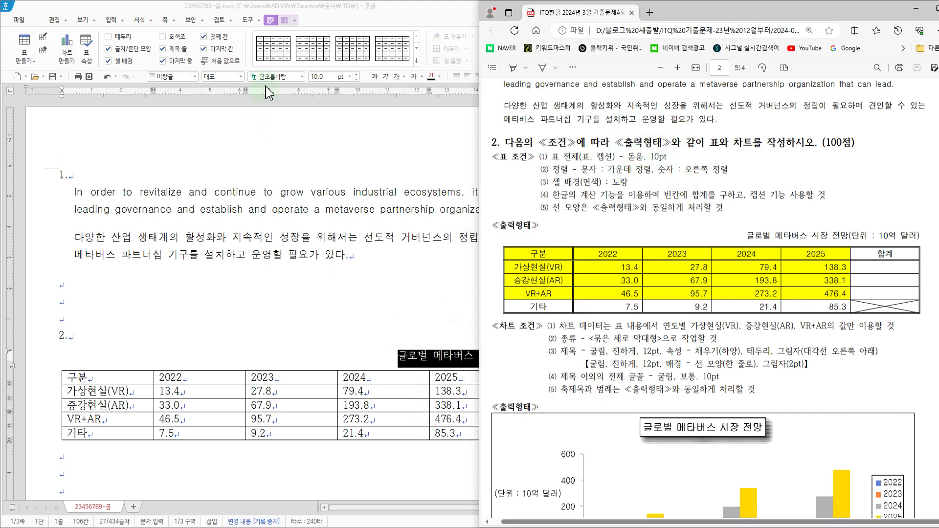
{"action": "left_click", "coordinate": [289, 78]}
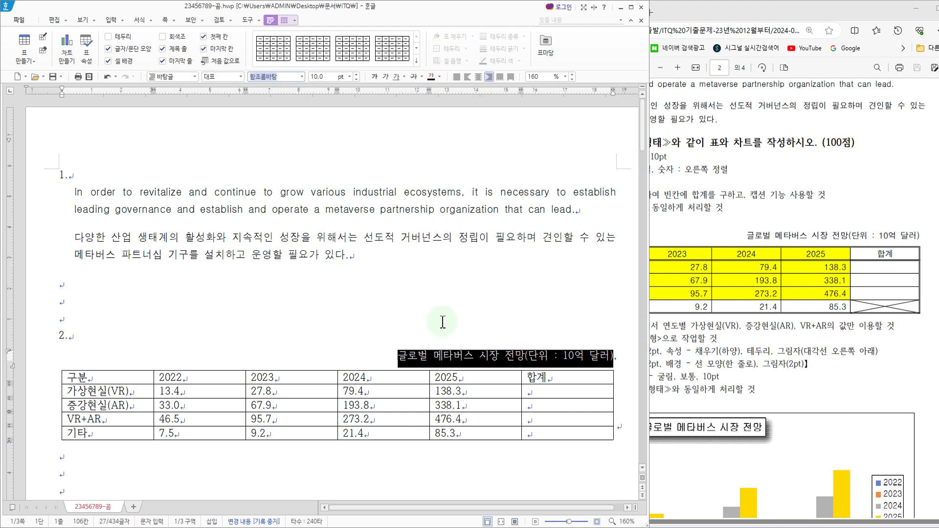
{"action": "left_click", "coordinate": [465, 377]}
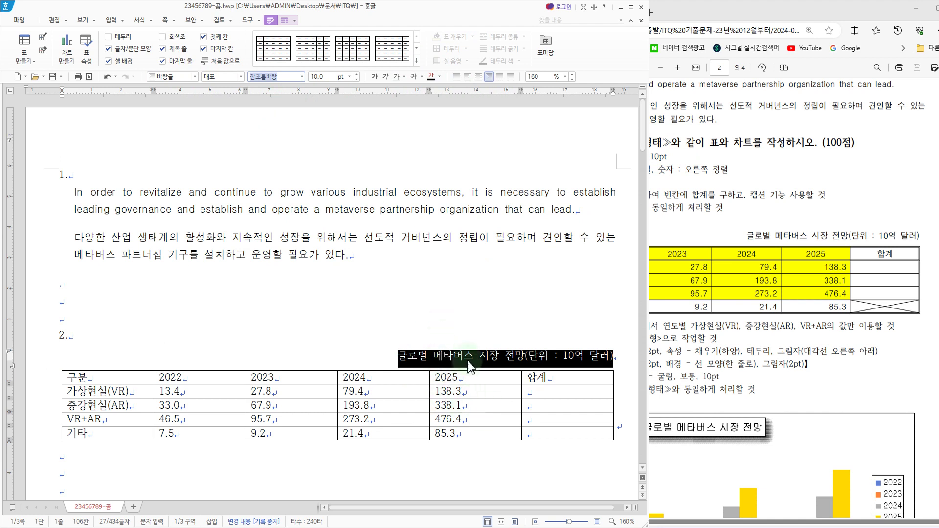
{"action": "right_click", "coordinate": [470, 363]}
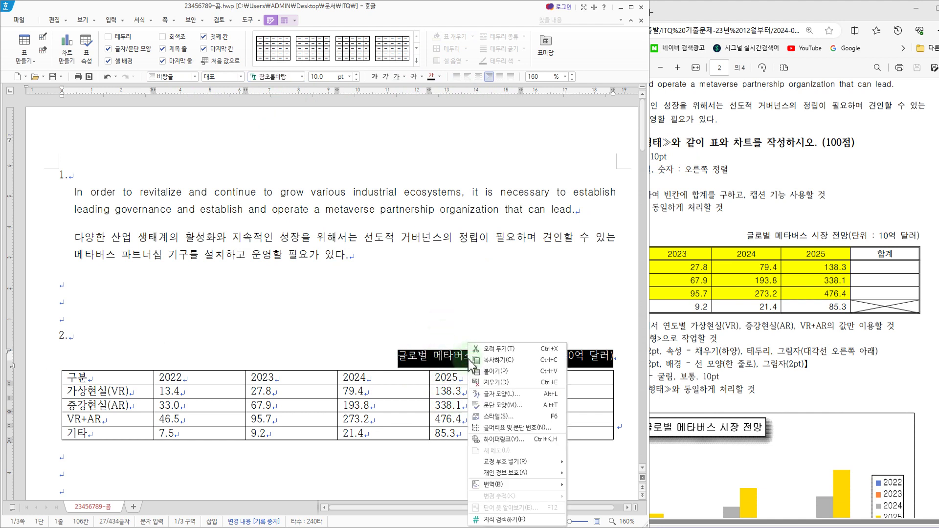
{"action": "left_click", "coordinate": [555, 397]}
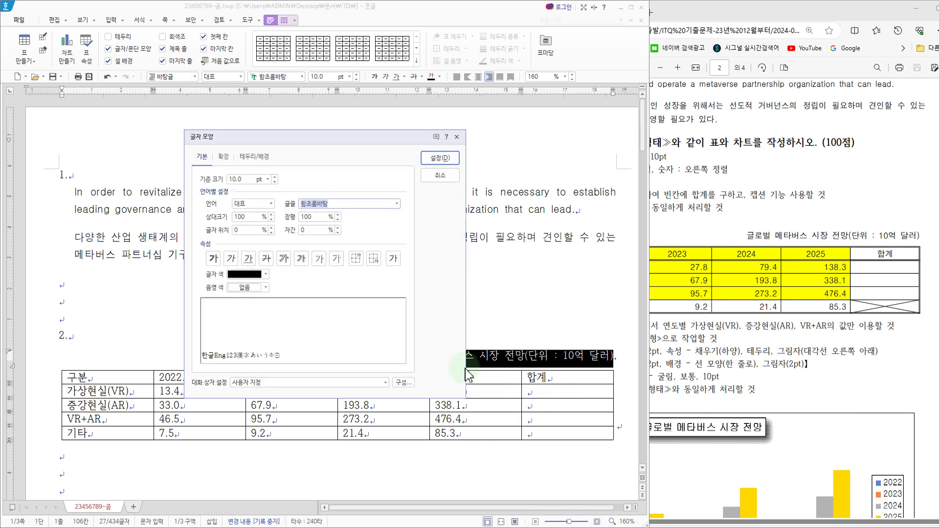
{"action": "left_click_drag", "start_coordinate": [269, 132], "coordinate": [211, 140]}
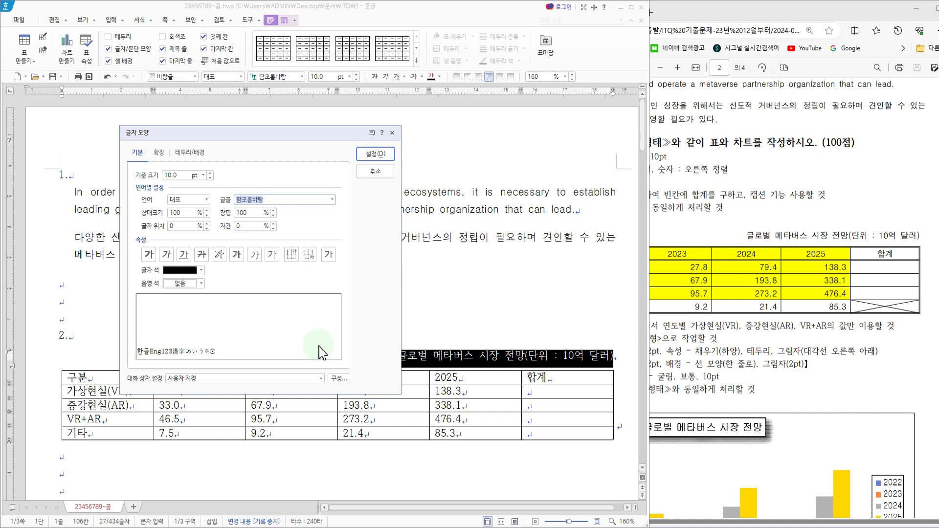
{"action": "type", "text": "ㄷ"}
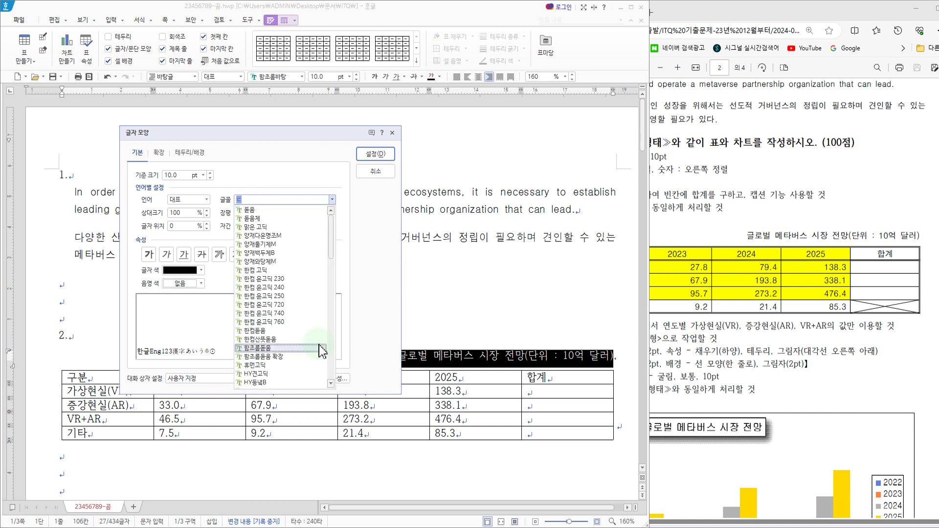
{"action": "left_click", "coordinate": [254, 212]}
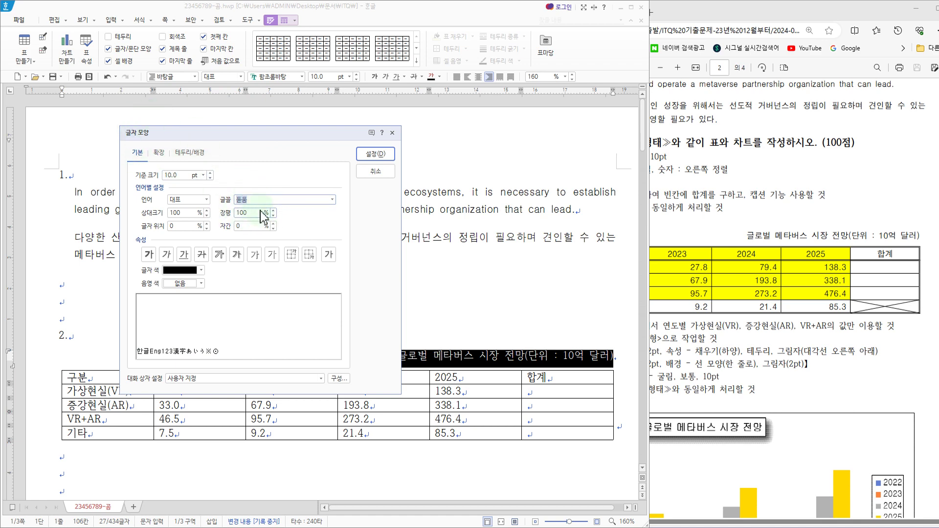
{"action": "left_click", "coordinate": [373, 155]}
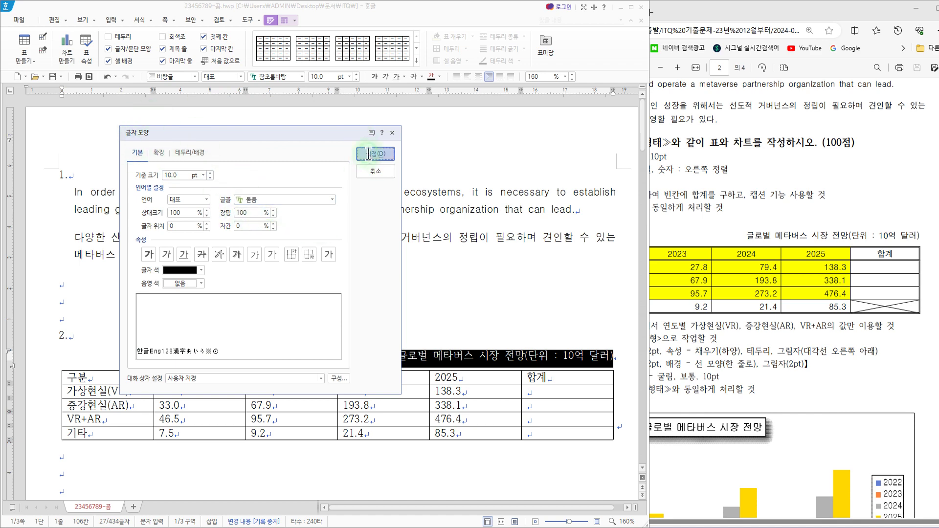
Step: Set the font of all table cells to 돋움 in the character shape settings
{"action": "left_click_drag", "start_coordinate": [114, 374], "coordinate": [559, 434]}
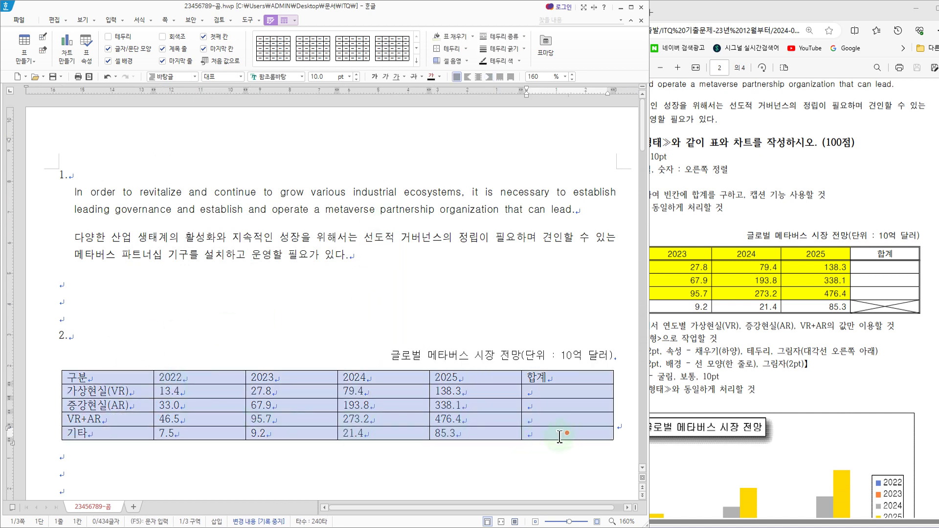
{"action": "key", "text": "alt+l"}
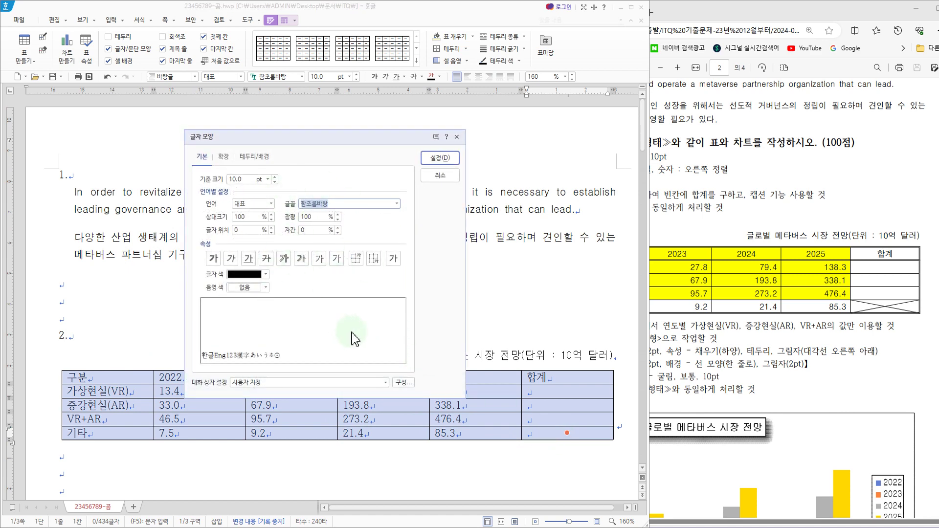
{"action": "type", "text": "ㄷ"}
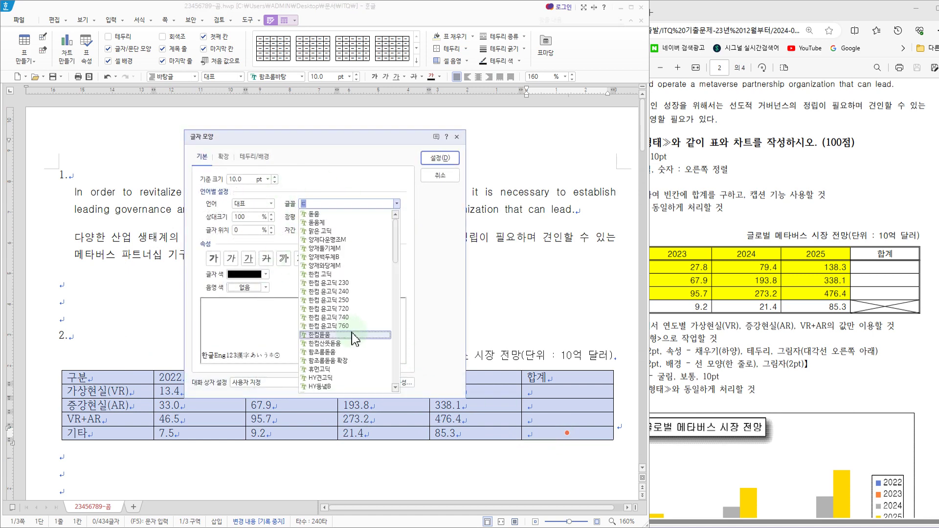
{"action": "left_click", "coordinate": [313, 214]}
{"action": "left_click", "coordinate": [430, 157]}
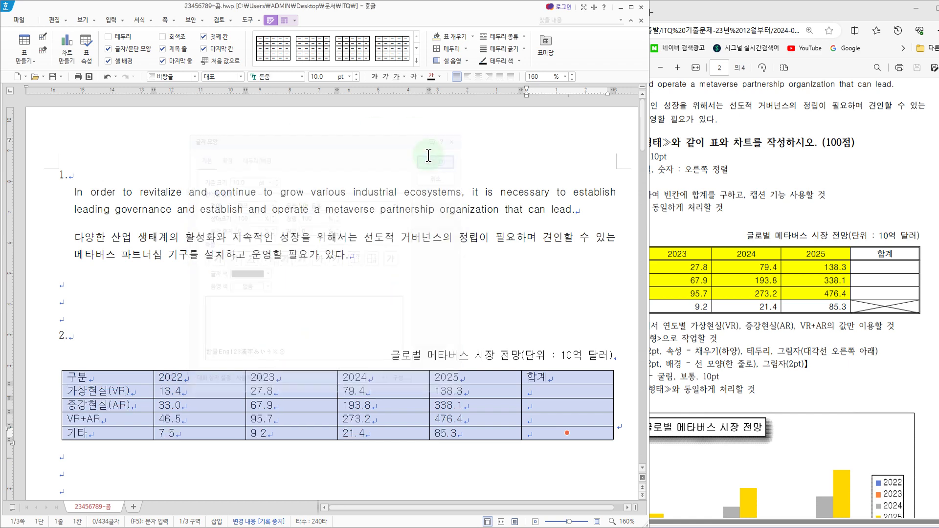
Step: Check the alignment condition in the exam PDF and center the text in all table cells
{"action": "left_click", "coordinate": [842, 208]}
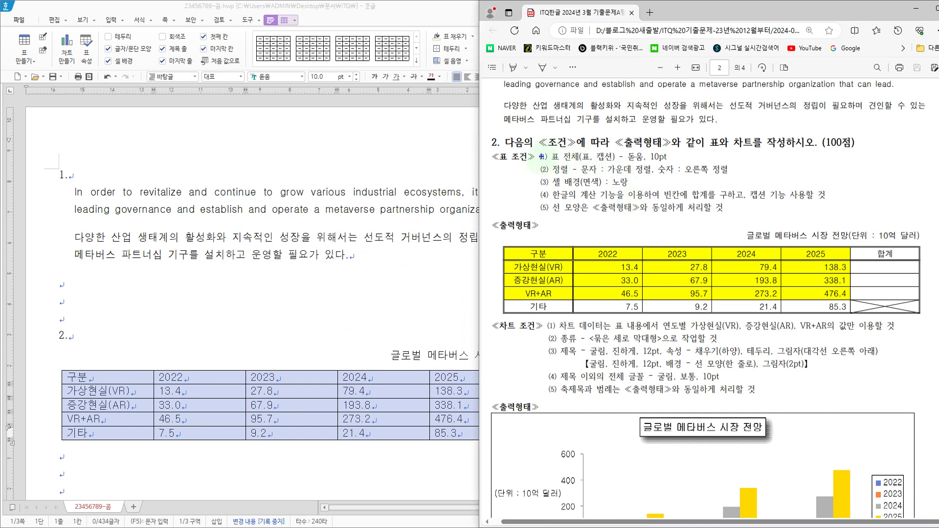
{"action": "mouse_move", "coordinate": [523, 160]}
{"action": "left_mouse_down"}
{"action": "mouse_move", "coordinate": [680, 182]}
{"action": "mouse_move", "coordinate": [742, 176]}
{"action": "left_mouse_up"}
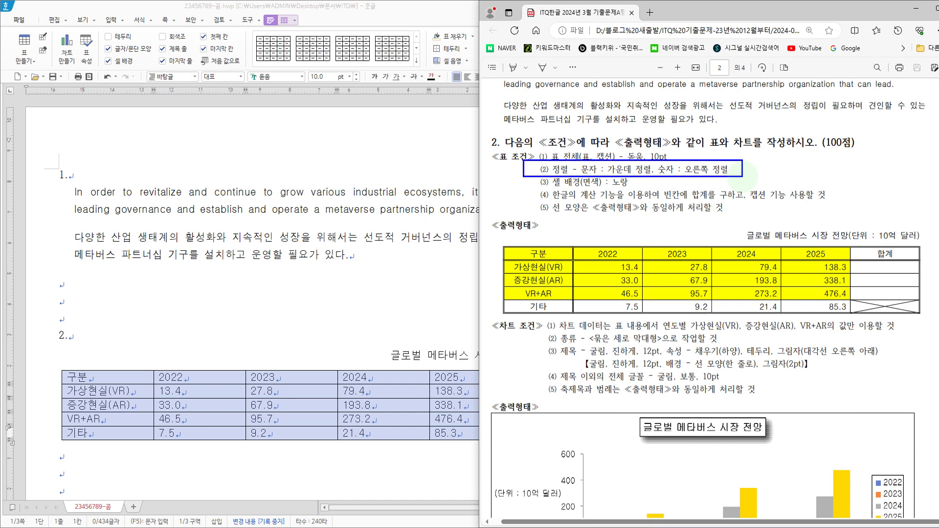
{"action": "left_click", "coordinate": [303, 342]}
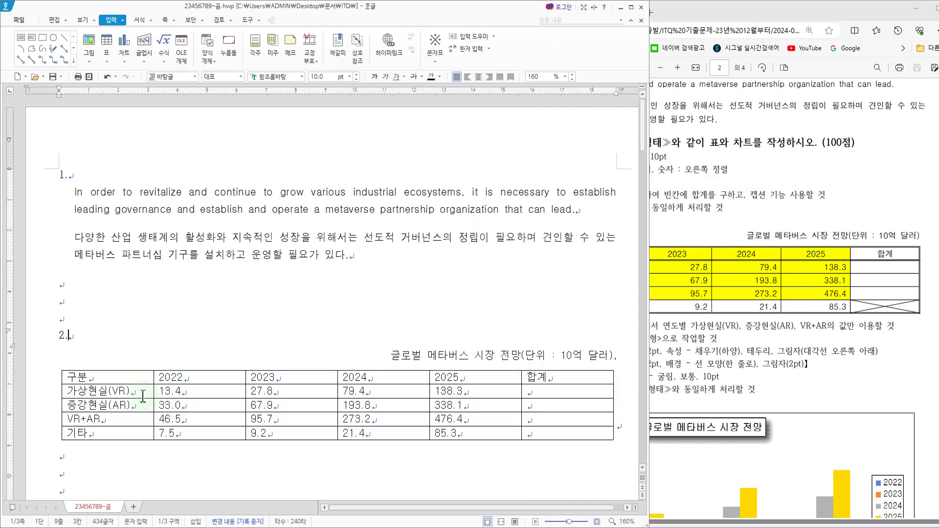
{"action": "left_click", "coordinate": [138, 378]}
{"action": "left_click_drag", "start_coordinate": [138, 377], "coordinate": [548, 434]}
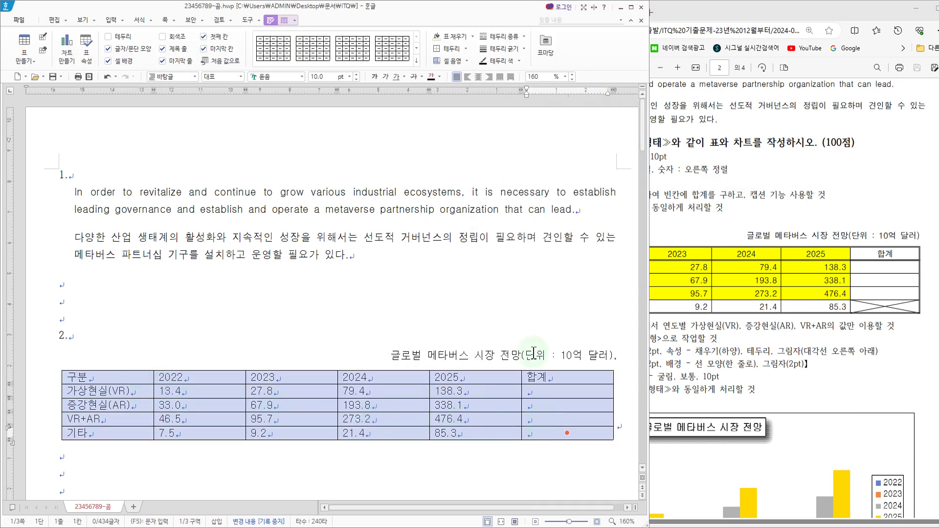
{"action": "left_click", "coordinate": [478, 77]}
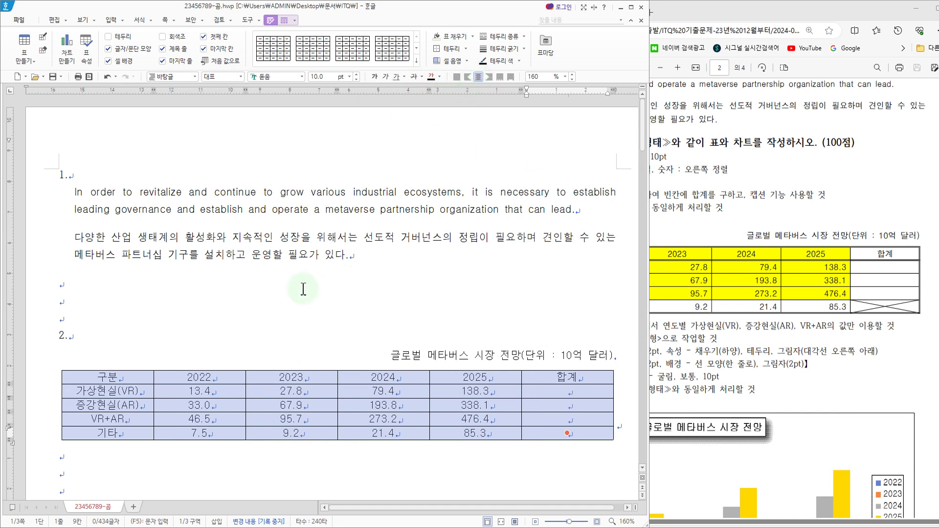
Step: Right-align the cells from the 2022 column through the 합계 column in the four data rows below the header
{"action": "left_click", "coordinate": [283, 317]}
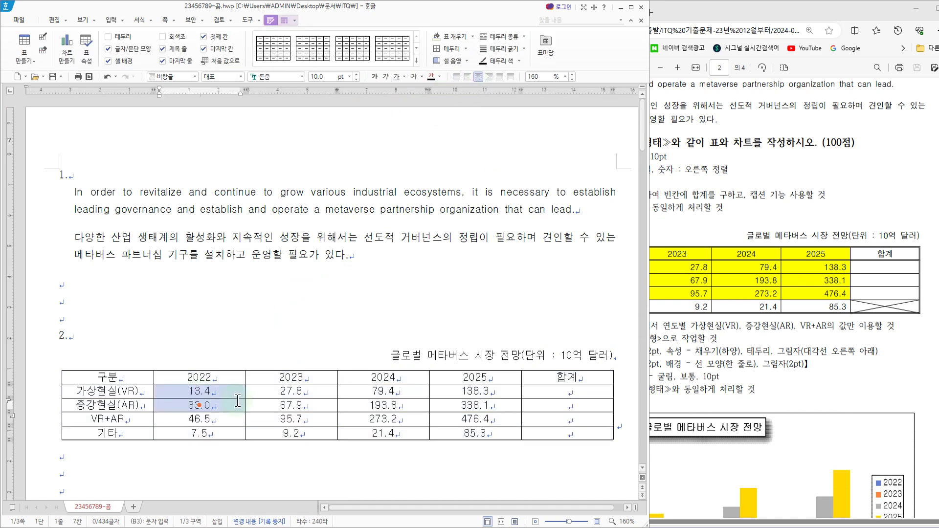
{"action": "left_click_drag", "start_coordinate": [238, 402], "coordinate": [555, 432]}
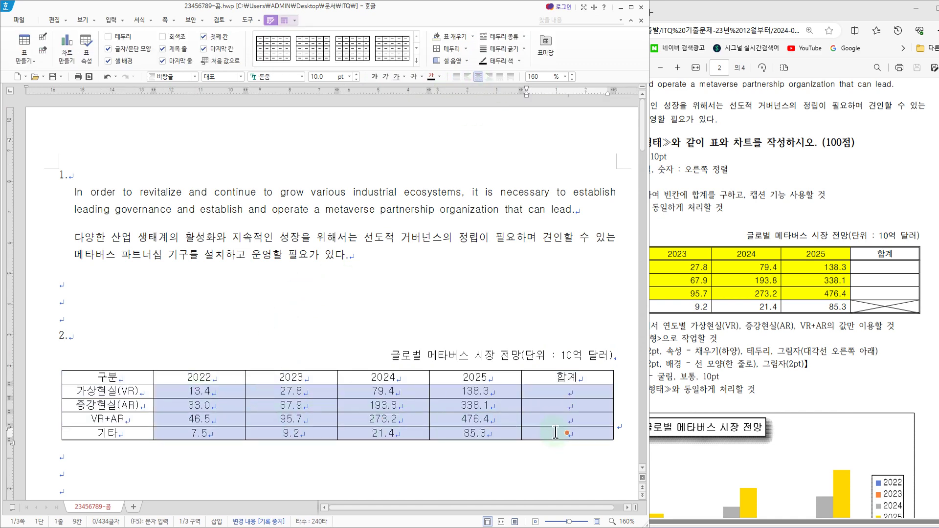
{"action": "left_click", "coordinate": [489, 77]}
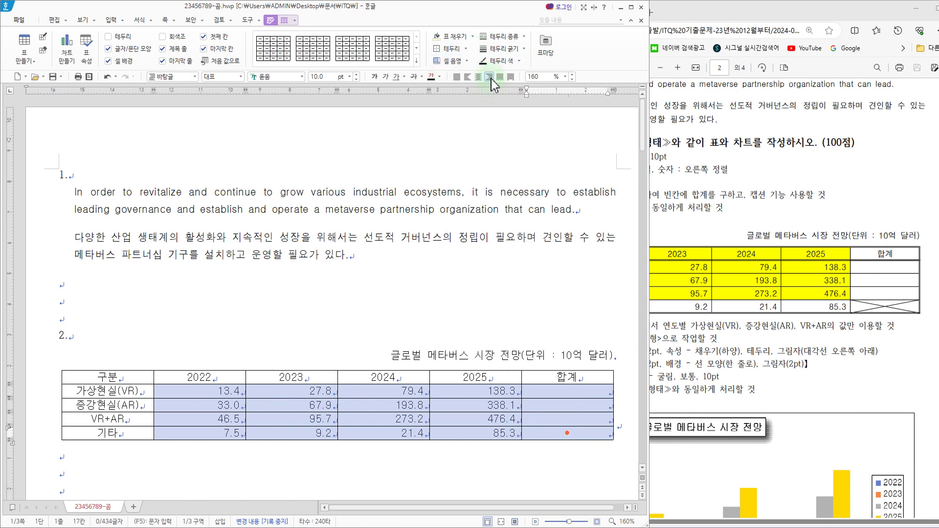
{"action": "left_click", "coordinate": [779, 183]}
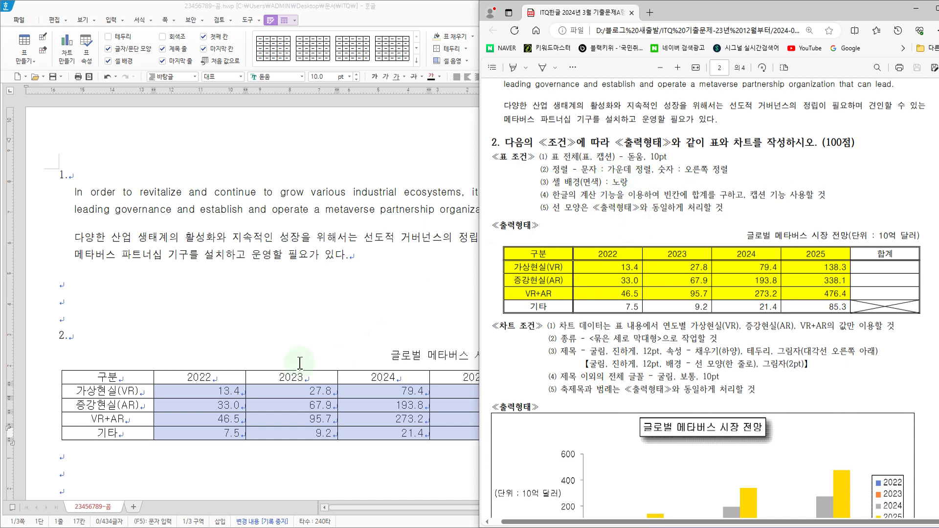
{"action": "left_click", "coordinate": [241, 366]}
{"action": "left_click_drag", "start_coordinate": [119, 380], "coordinate": [477, 419]}
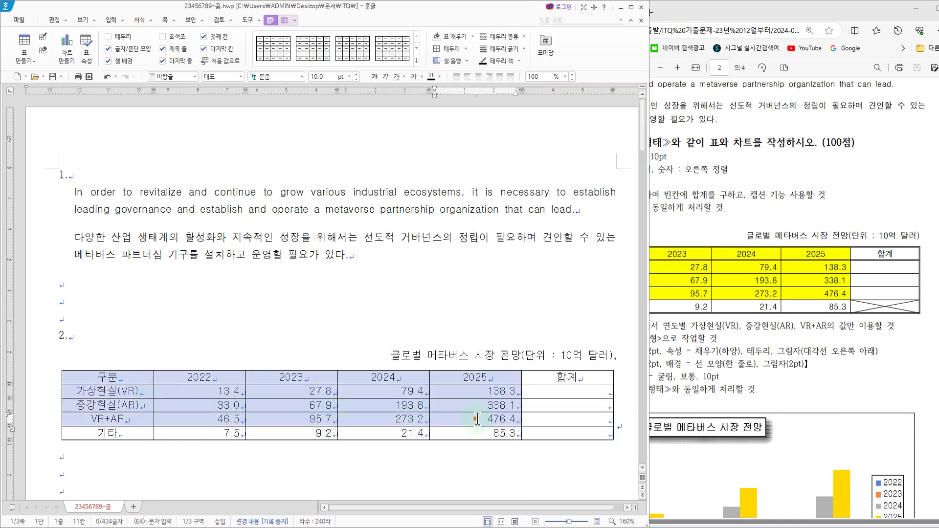
{"action": "right_click", "coordinate": [351, 373]}
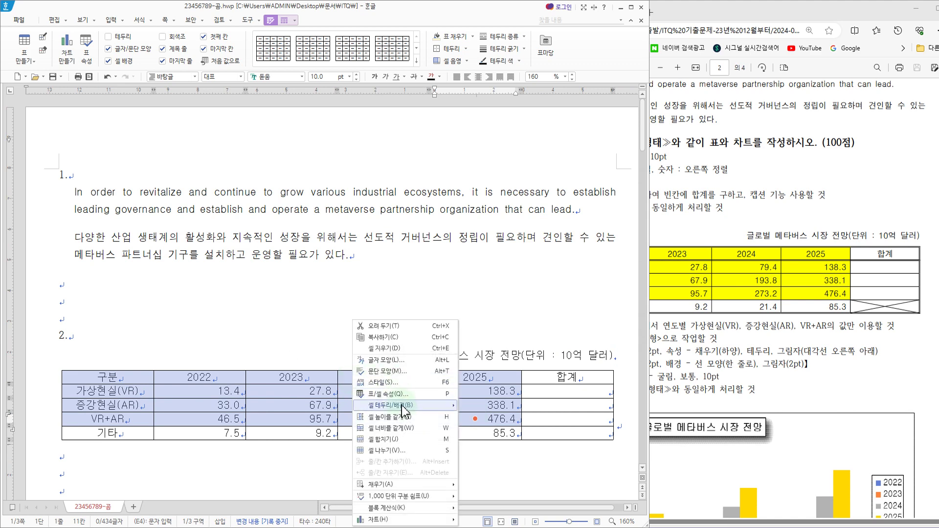
{"action": "mouse_move", "coordinate": [404, 410]}
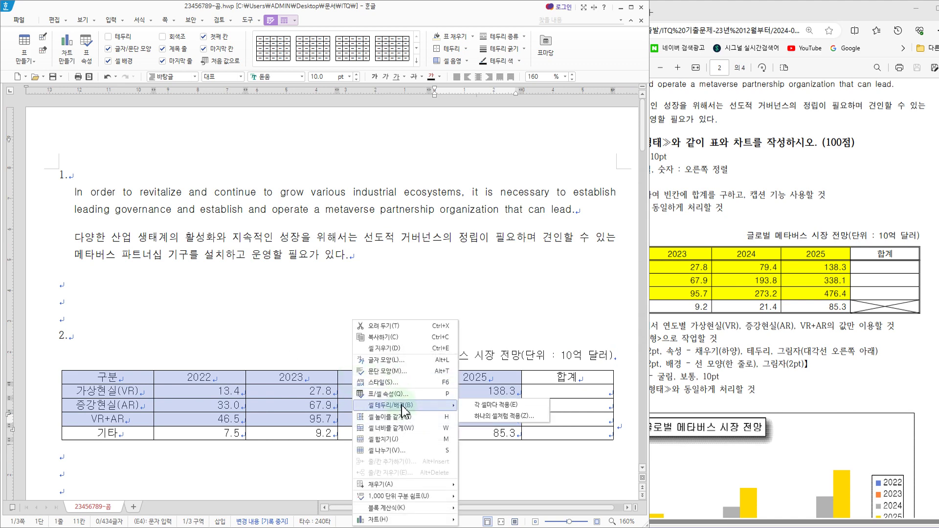
{"action": "left_click", "coordinate": [479, 404]}
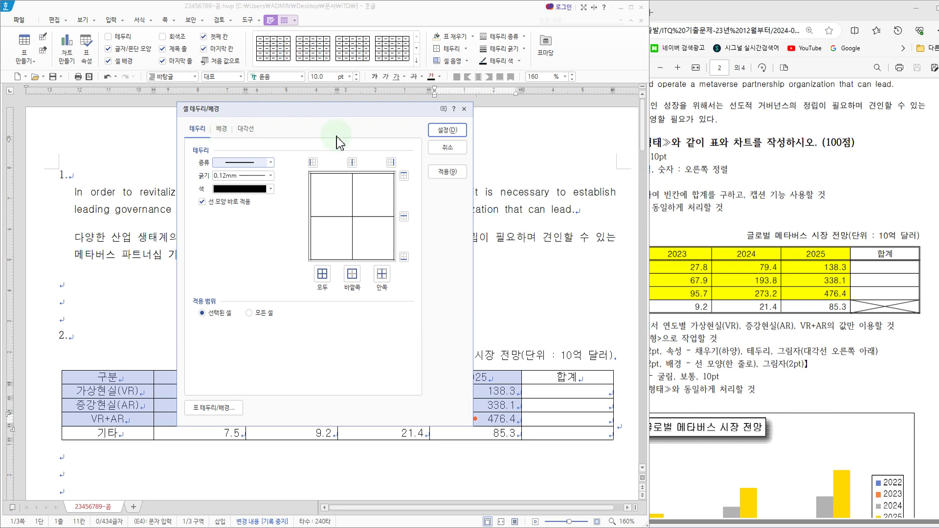
{"action": "left_click", "coordinate": [444, 131]}
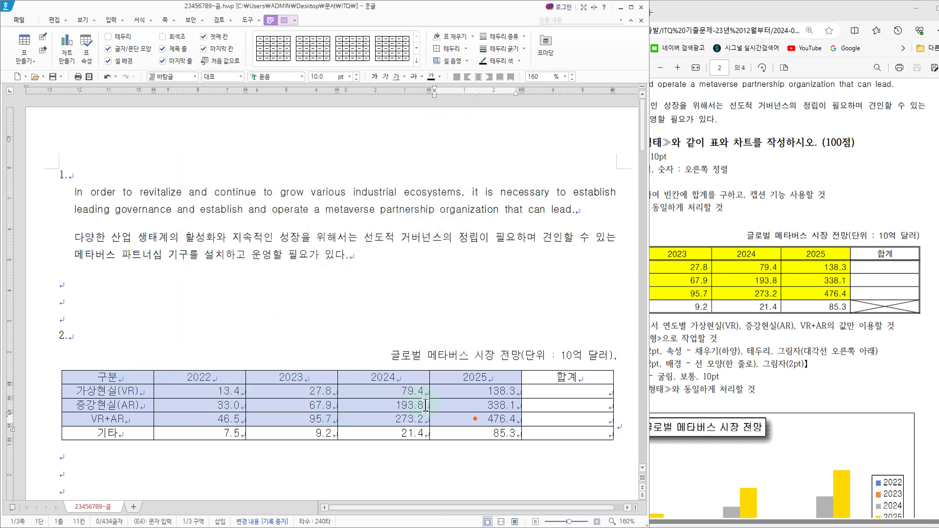
{"action": "left_click", "coordinate": [354, 351]}
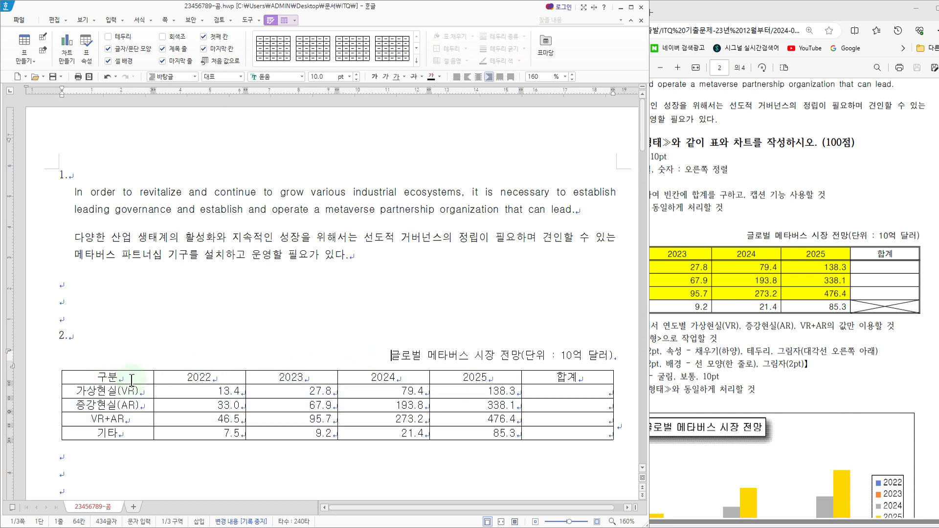
Step: Fill the cells from 구분 through 2025, from the header down to the VR+AR row, with yellow from the 오피스 color theme
{"action": "left_click_drag", "start_coordinate": [132, 380], "coordinate": [462, 418]}
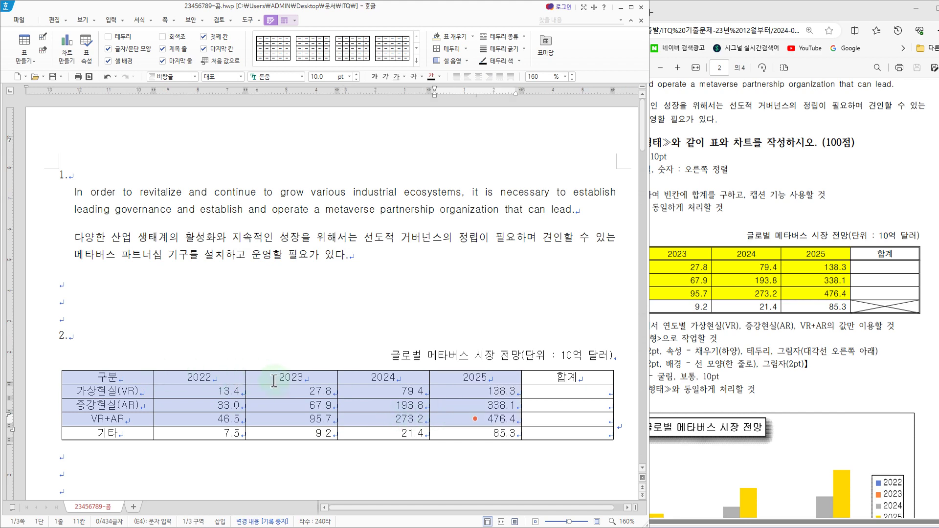
{"action": "key", "text": "l"}
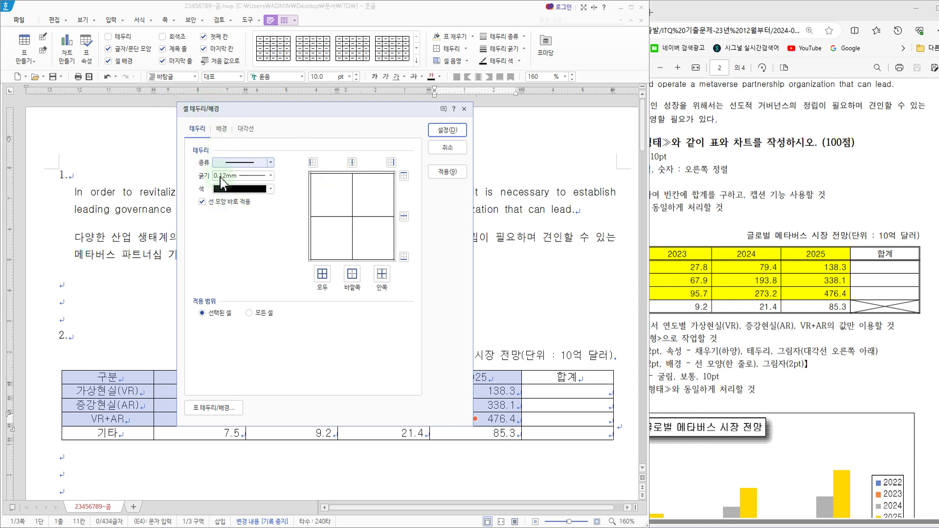
{"action": "left_click", "coordinate": [222, 129]}
{"action": "left_click", "coordinate": [203, 176]}
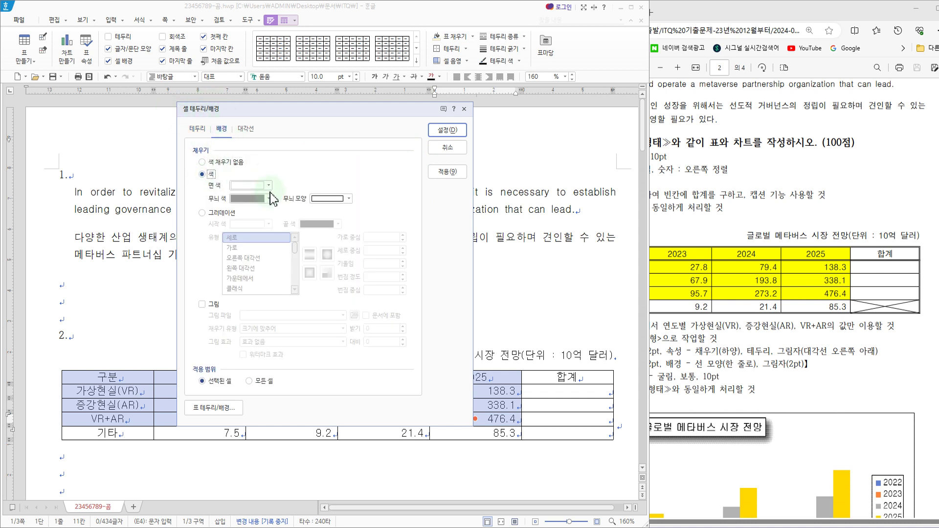
{"action": "left_click", "coordinate": [259, 185]}
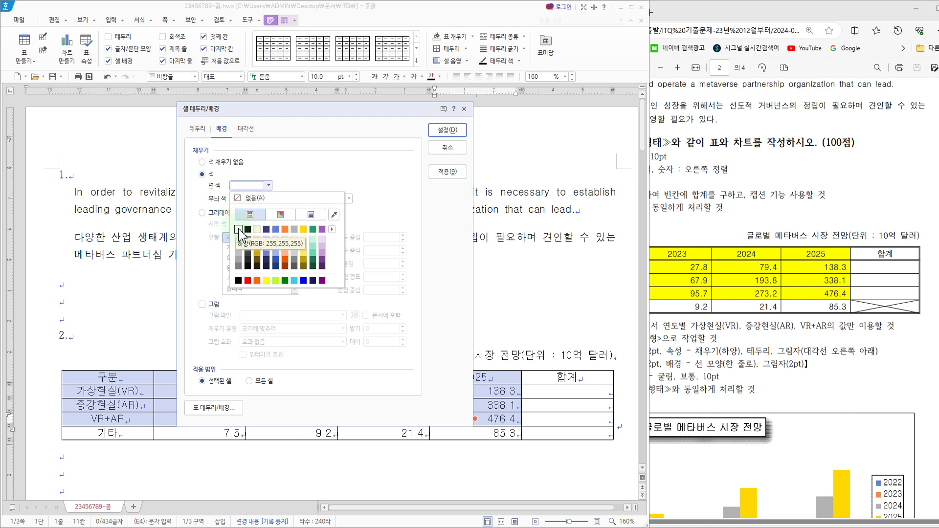
{"action": "left_click", "coordinate": [332, 230]}
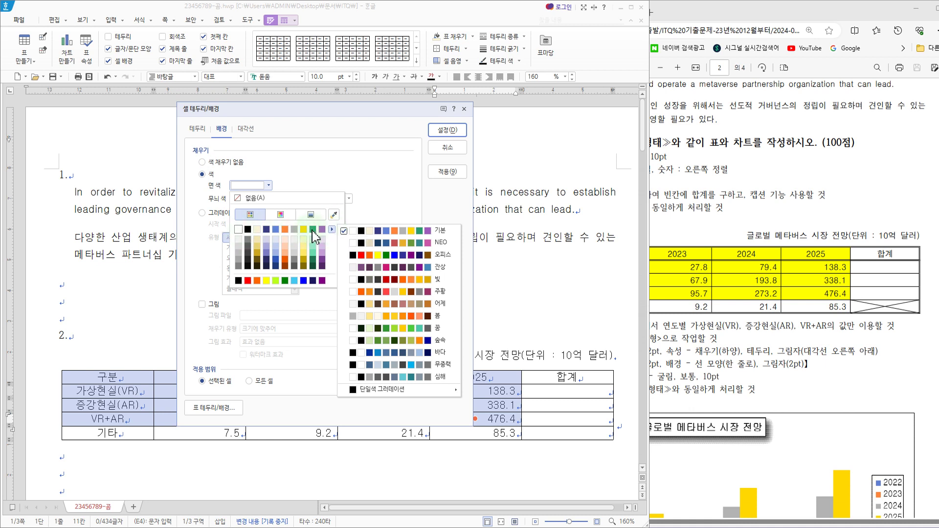
{"action": "left_click", "coordinate": [333, 231]}
{"action": "left_click", "coordinate": [333, 230]}
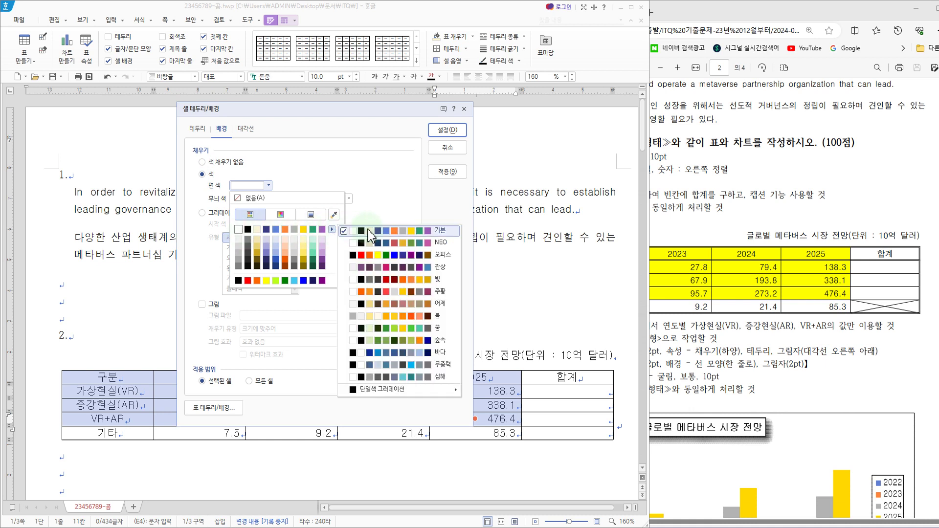
{"action": "left_click", "coordinate": [440, 257]}
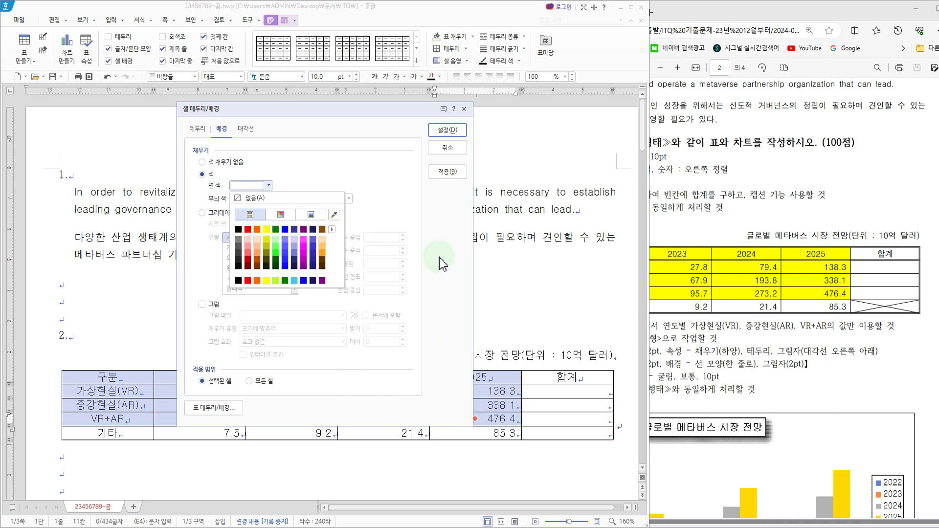
{"action": "left_click", "coordinate": [266, 230]}
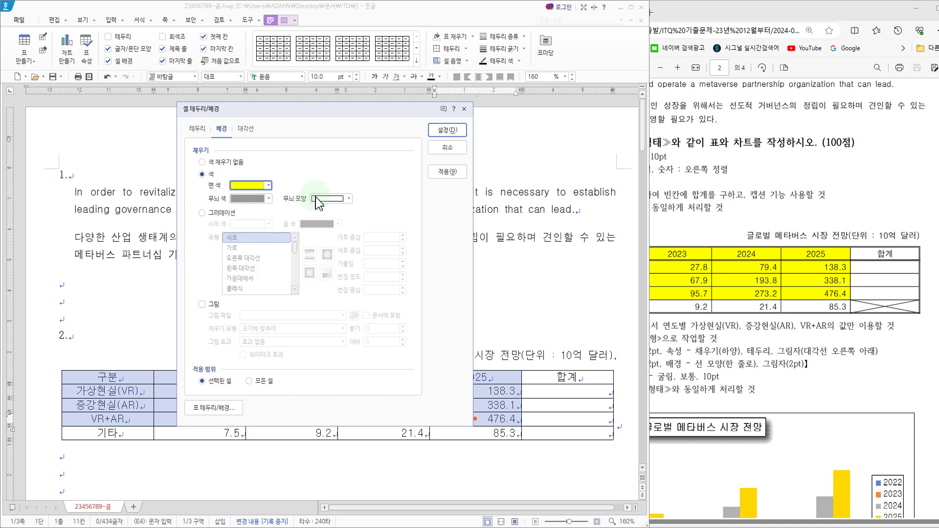
{"action": "left_click", "coordinate": [446, 130]}
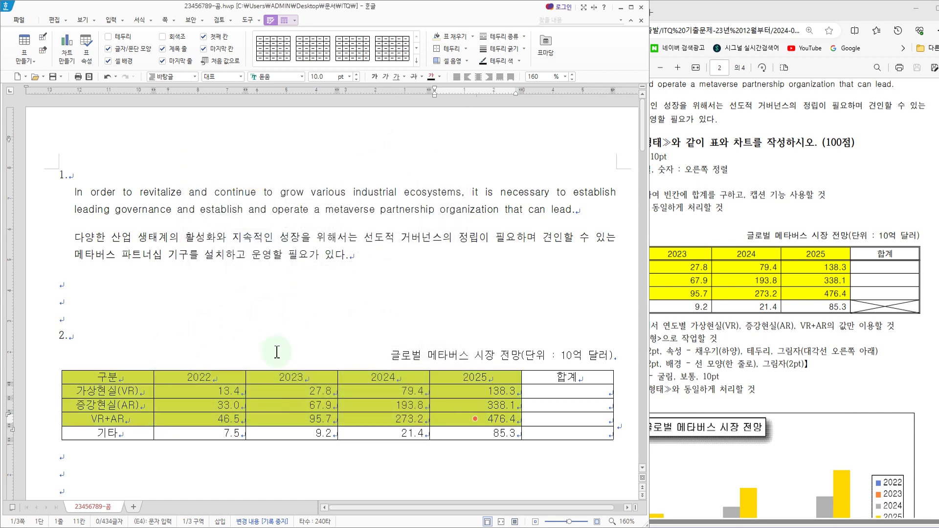
Step: Calculate the 합계 cells of the 가상현실(VR), 증강현실(AR) and VR+AR rows with the block sum (블록 합계), as the exam PDF requires
{"action": "left_click", "coordinate": [689, 194]}
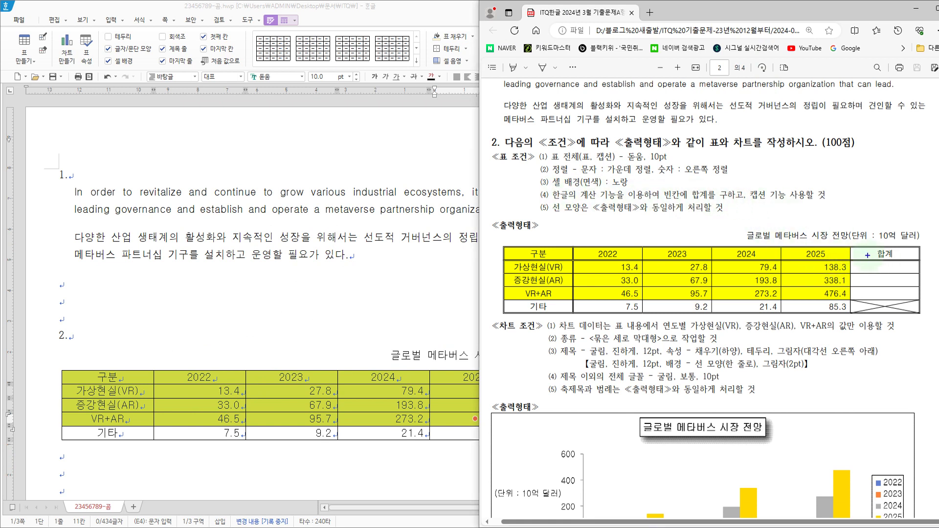
{"action": "left_click_drag", "start_coordinate": [569, 257], "coordinate": [931, 305]}
{"action": "mouse_move", "coordinate": [885, 276]}
{"action": "left_mouse_down"}
{"action": "mouse_move", "coordinate": [891, 286]}
{"action": "mouse_move", "coordinate": [896, 276]}
{"action": "left_mouse_up"}
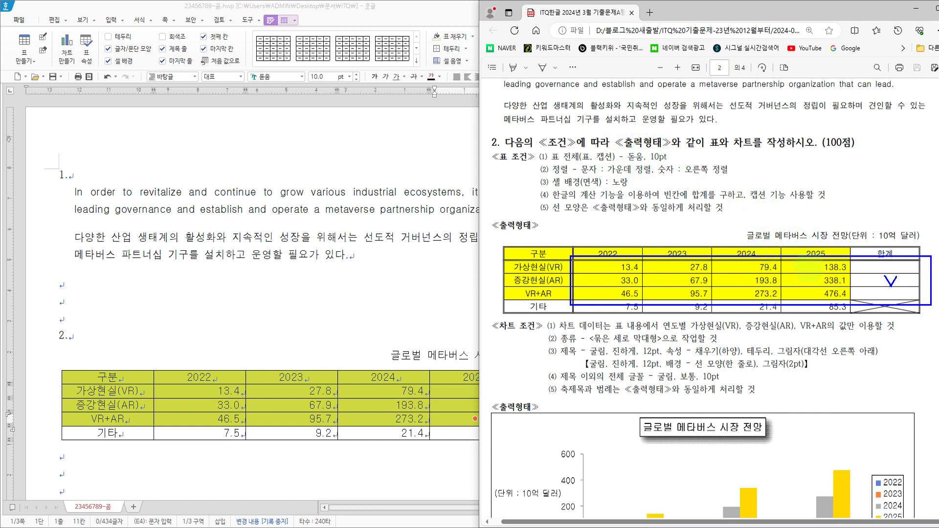
{"action": "key", "text": "Escape"}
{"action": "left_click", "coordinate": [367, 330]}
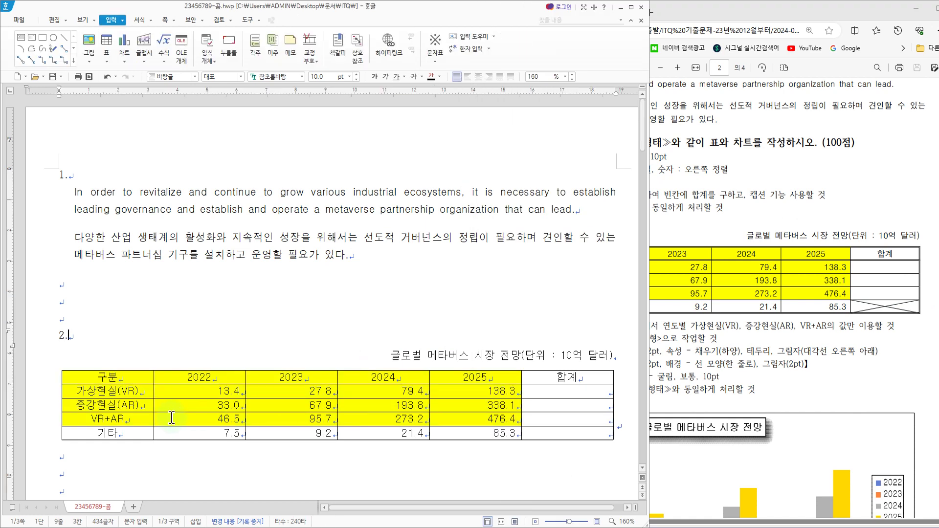
{"action": "left_click_drag", "start_coordinate": [211, 391], "coordinate": [544, 425]}
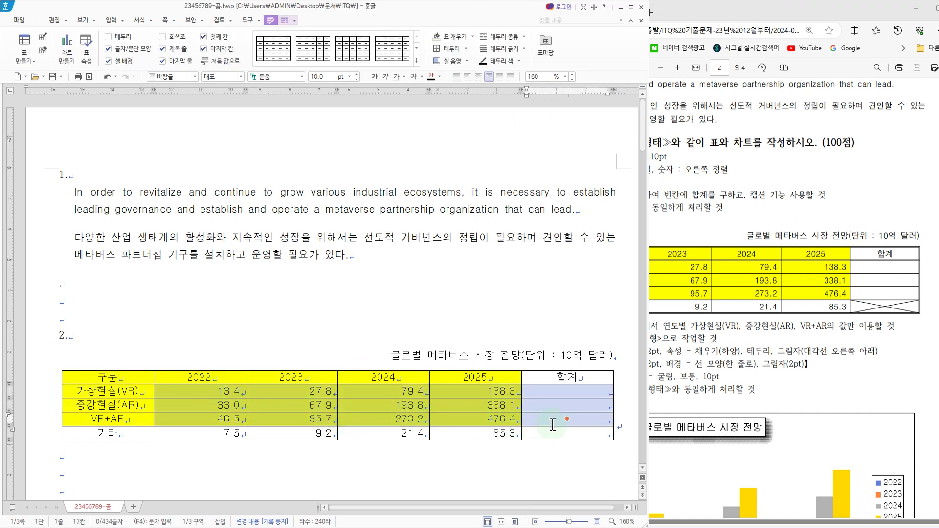
{"action": "right_click", "coordinate": [545, 390]}
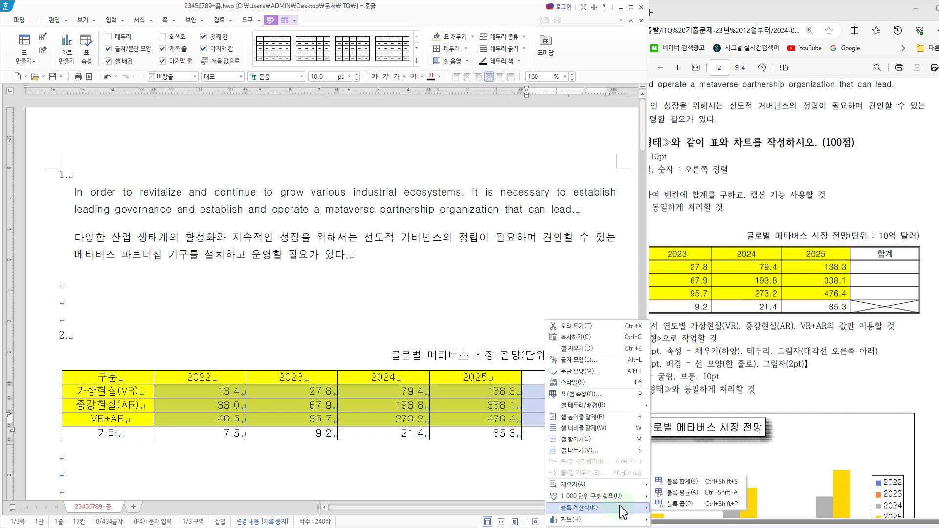
{"action": "mouse_move", "coordinate": [587, 509]}
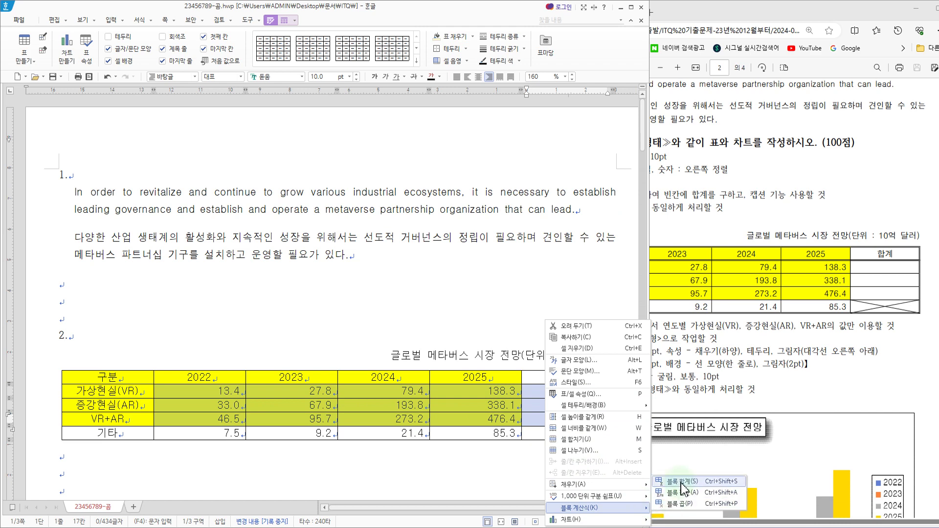
{"action": "left_click", "coordinate": [683, 481]}
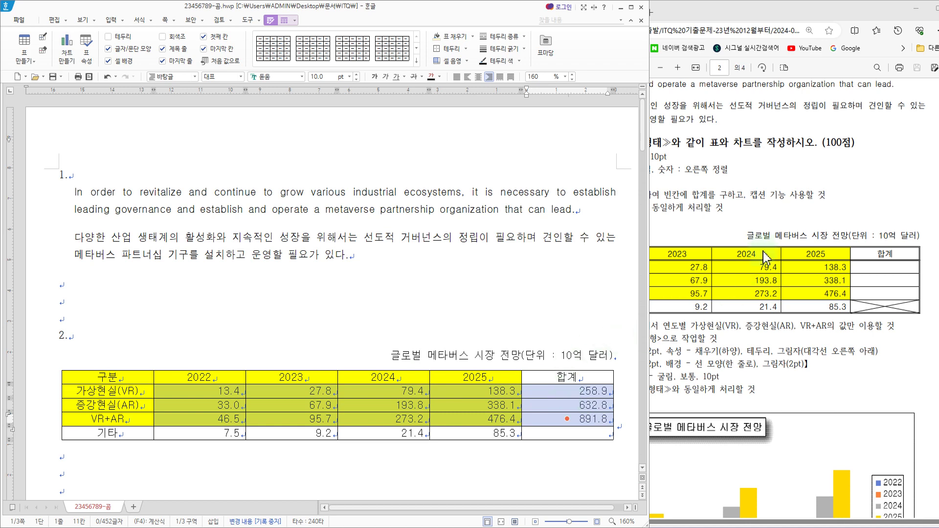
Step: Check table condition (5) on line shapes and the borders of the sample table in the exam PDF
{"action": "left_click", "coordinate": [723, 210]}
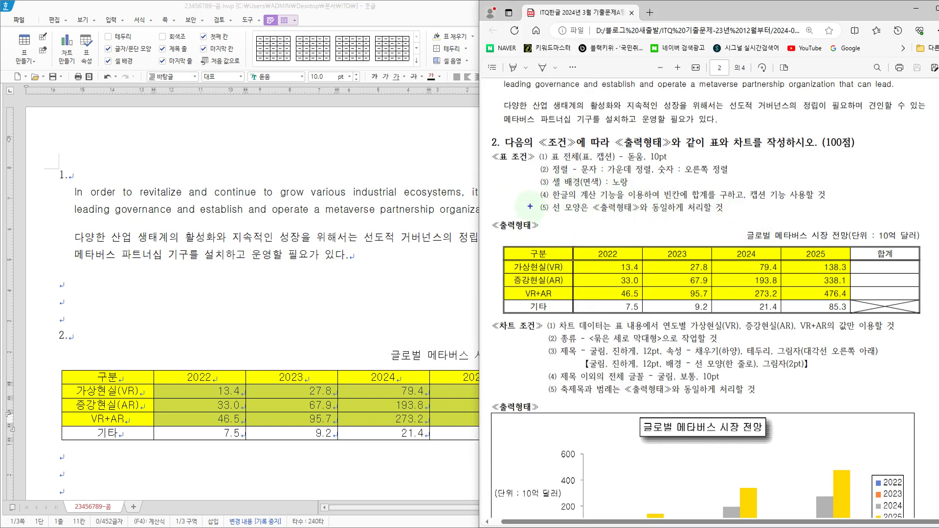
{"action": "left_click_drag", "start_coordinate": [533, 200], "coordinate": [734, 222]}
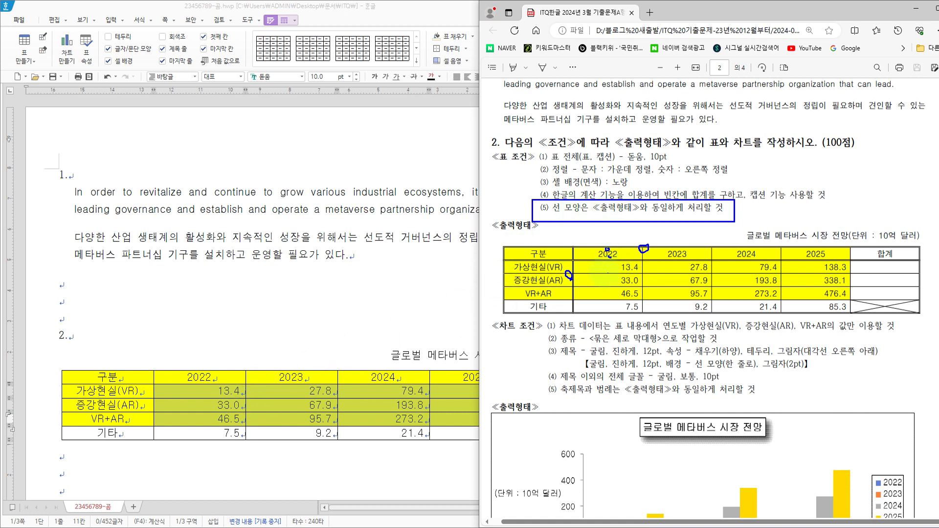
{"action": "key", "text": "Escape"}
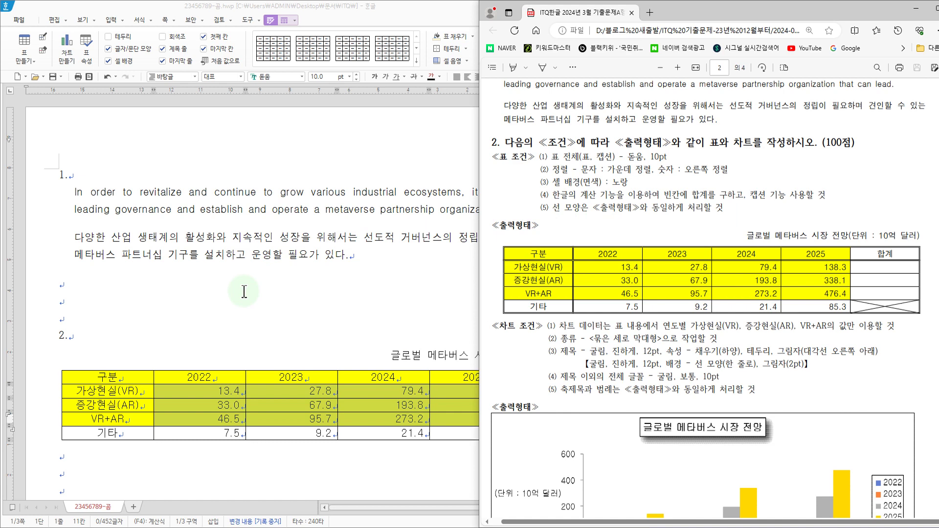
Step: Select all cells of the table in the Hangul document and increase the height of every row by two increments
{"action": "left_click", "coordinate": [176, 350]}
{"action": "left_click_drag", "start_coordinate": [133, 381], "coordinate": [567, 432]}
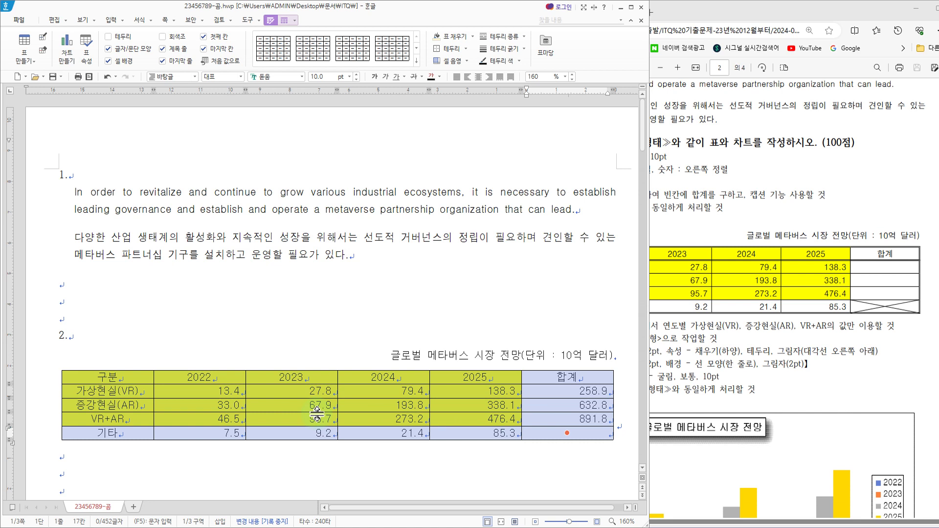
{"action": "key", "text": "ctrl+Down"}
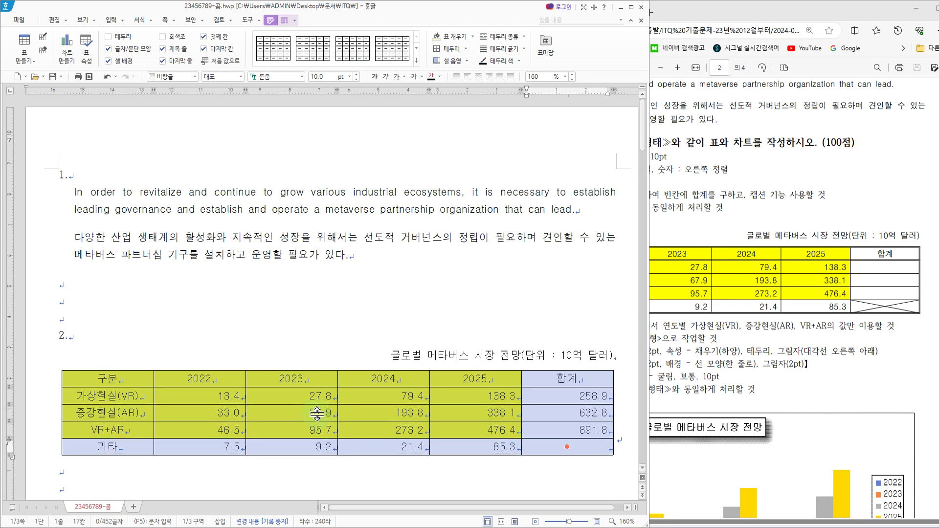
{"action": "key", "text": "ctrl+Down"}
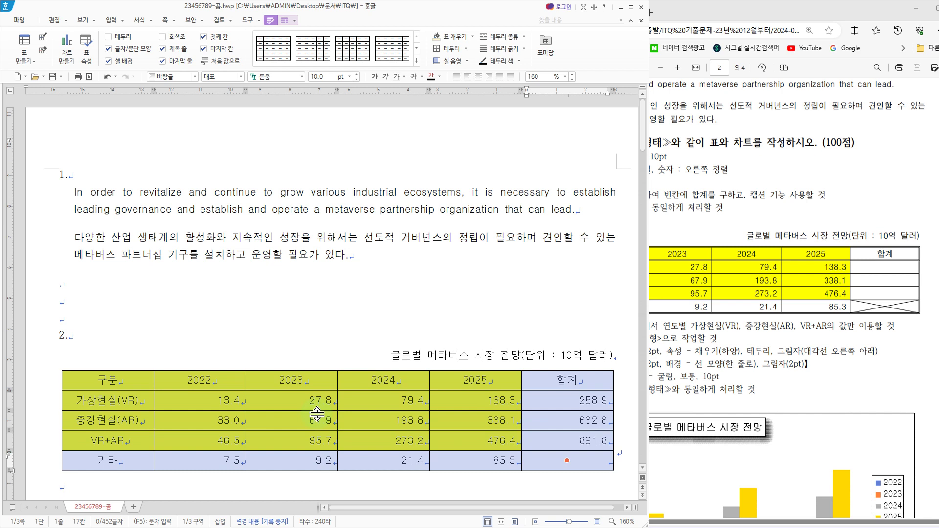
{"action": "key", "text": "ctrl+Up"}
{"action": "key", "text": "ctrl+Up"}
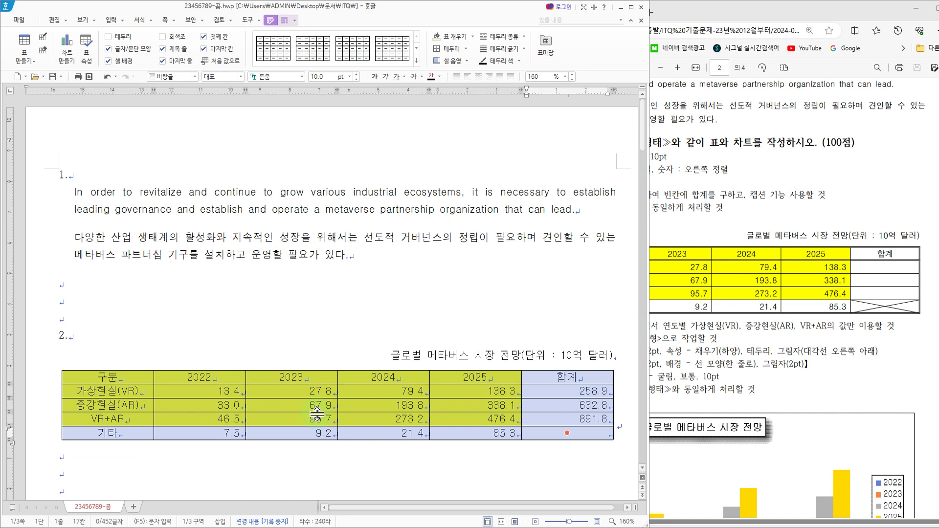
{"action": "key", "text": "ctrl+Down"}
{"action": "key", "text": "ctrl+Down"}
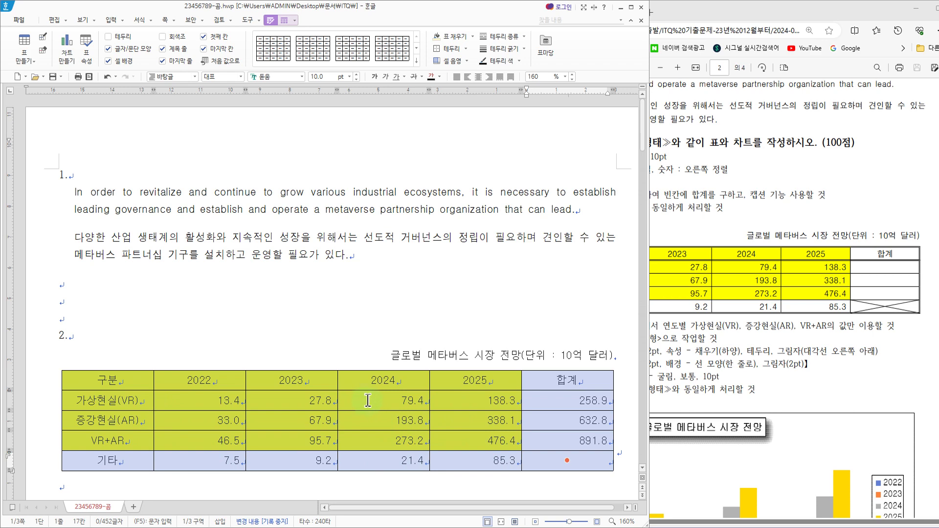
Step: Apply a 0.5mm double line to the outer border of the whole table, using the per-cell border settings (각 셀마다 적용)
{"action": "key", "text": "l"}
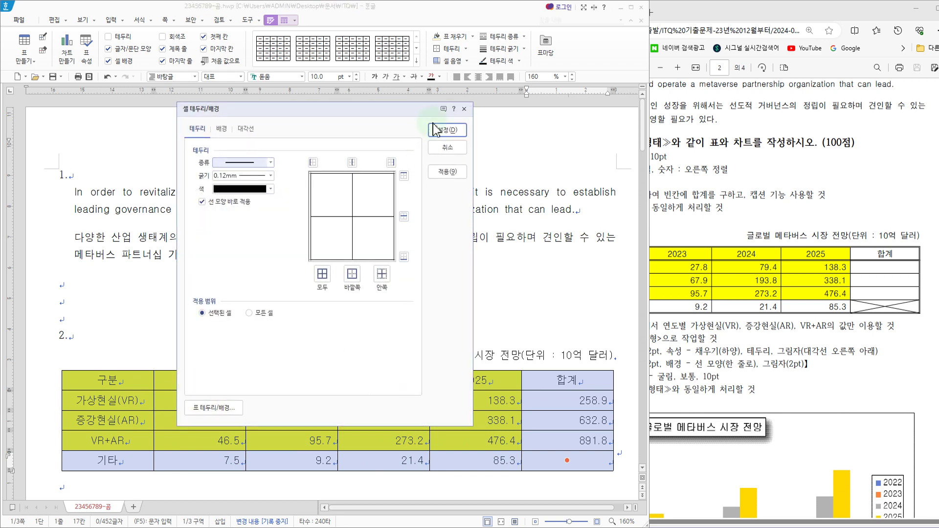
{"action": "left_click", "coordinate": [441, 129]}
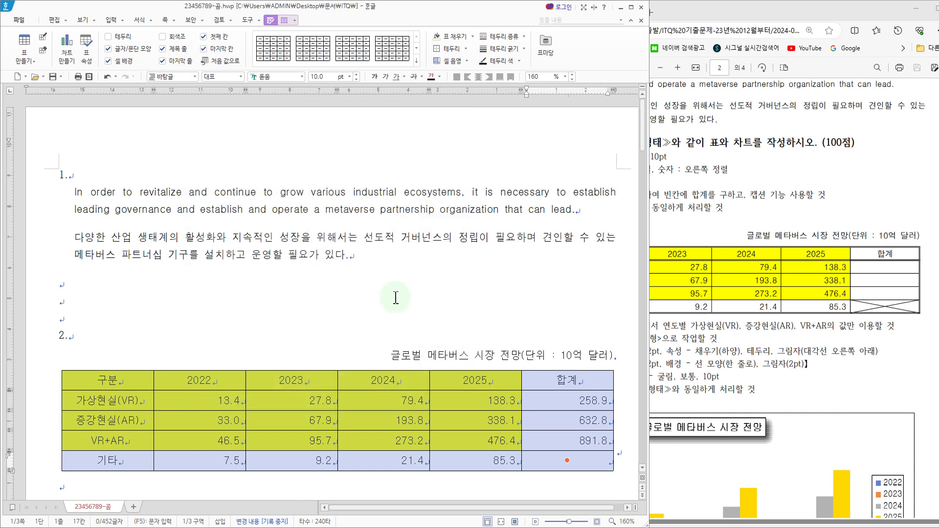
{"action": "right_click", "coordinate": [357, 400]}
{"action": "mouse_move", "coordinate": [412, 408]}
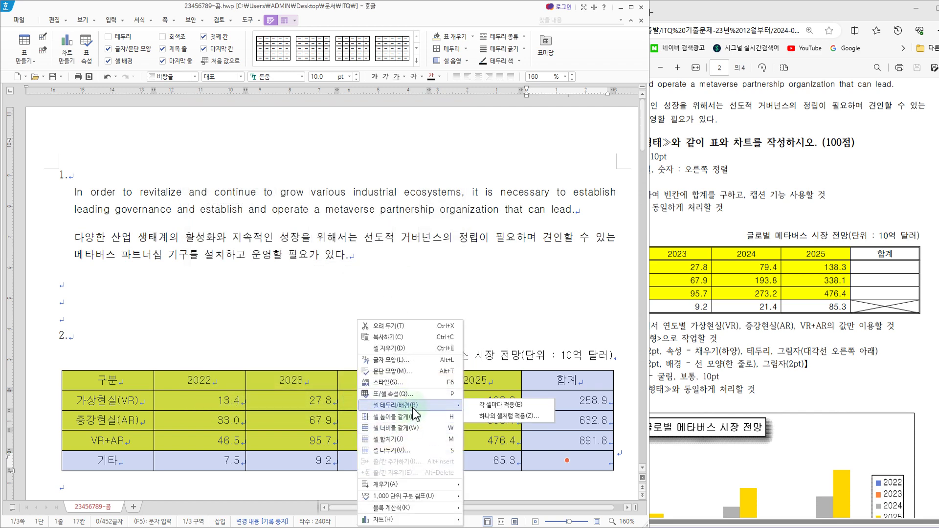
{"action": "left_click", "coordinate": [488, 406]}
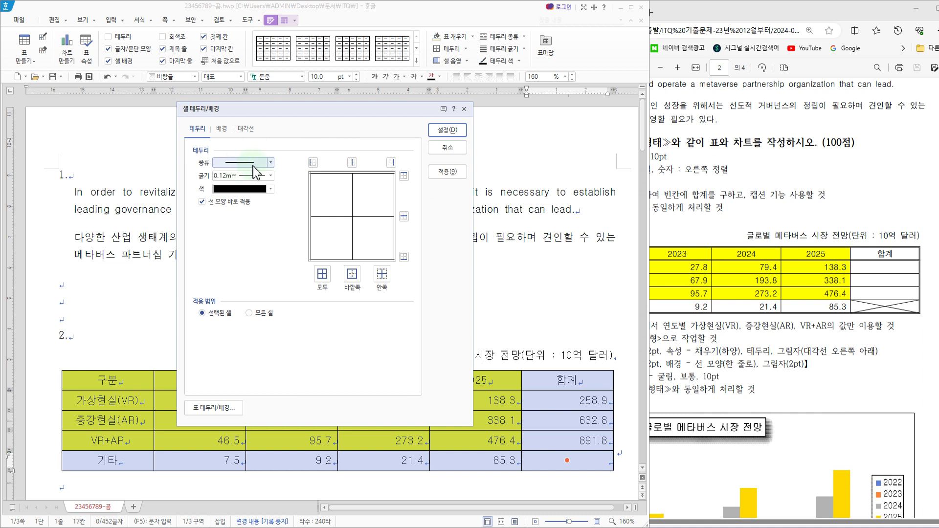
{"action": "left_click", "coordinate": [272, 169]}
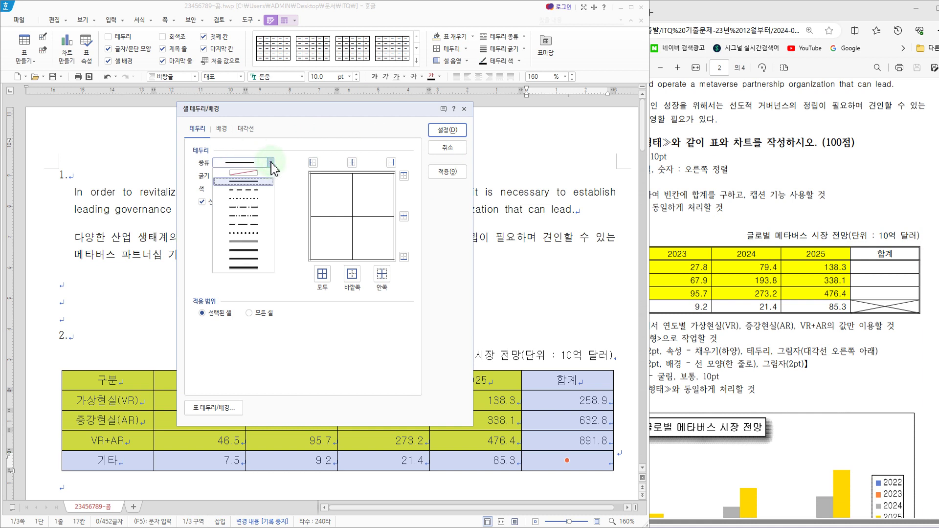
{"action": "left_click", "coordinate": [243, 248]}
{"action": "left_click", "coordinate": [352, 274]}
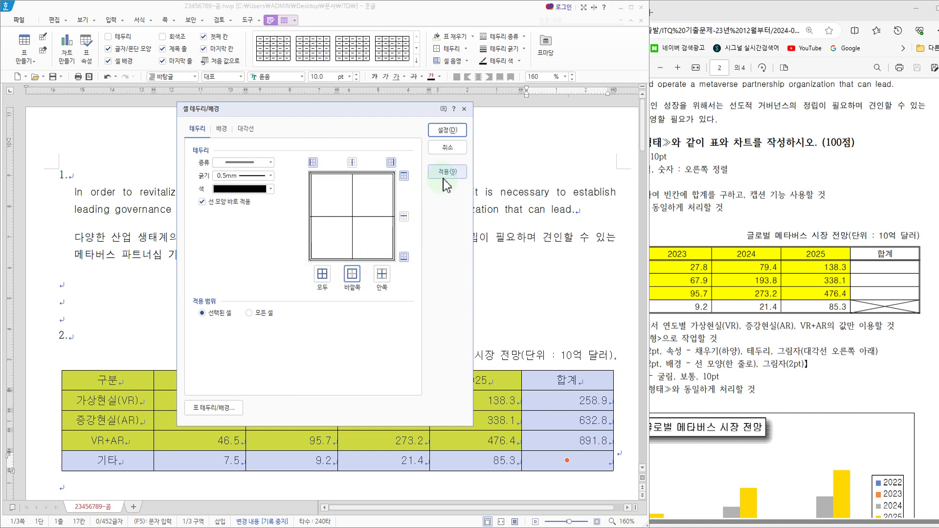
{"action": "left_click", "coordinate": [451, 131]}
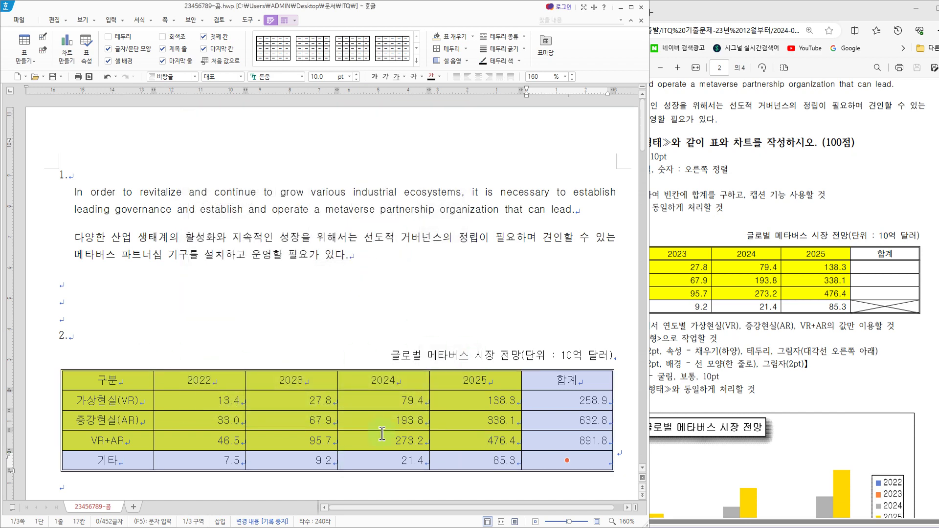
Step: Compare with the sample table in the PDF and give the header row a 0.5mm double line as its bottom border
{"action": "left_click", "coordinate": [785, 226]}
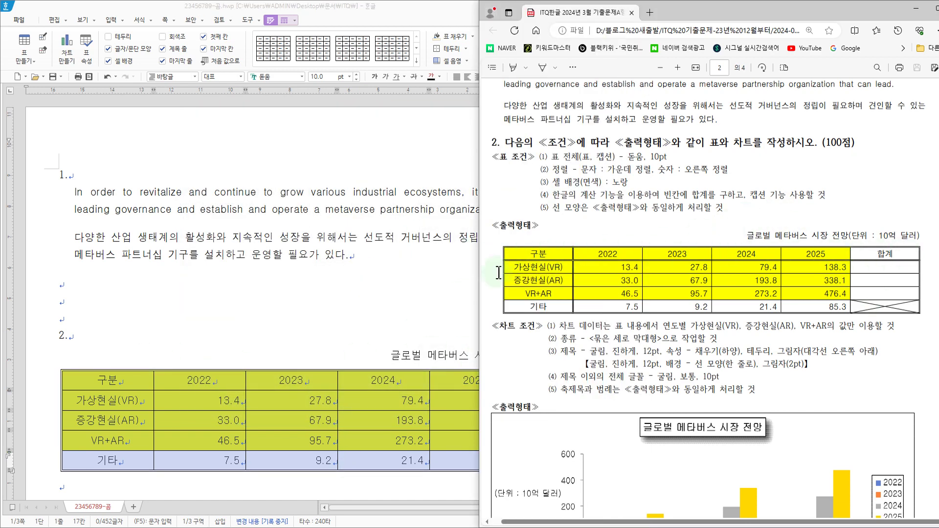
{"action": "left_click", "coordinate": [357, 319]}
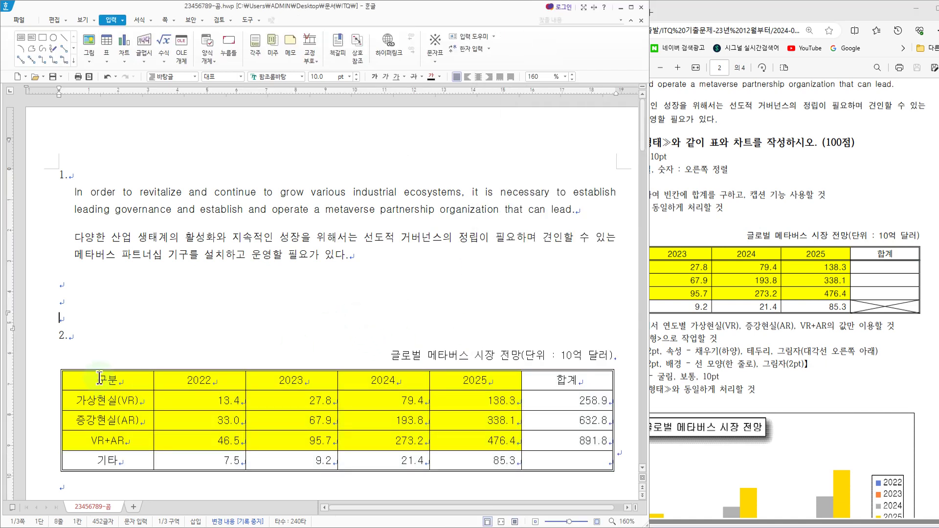
{"action": "left_click_drag", "start_coordinate": [99, 378], "coordinate": [560, 388]}
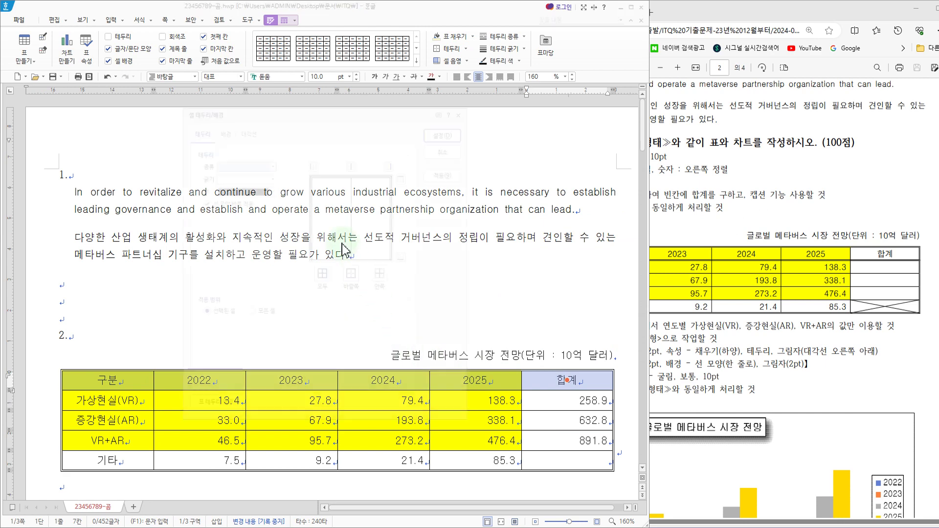
{"action": "key", "text": "l"}
{"action": "left_click", "coordinate": [270, 163]}
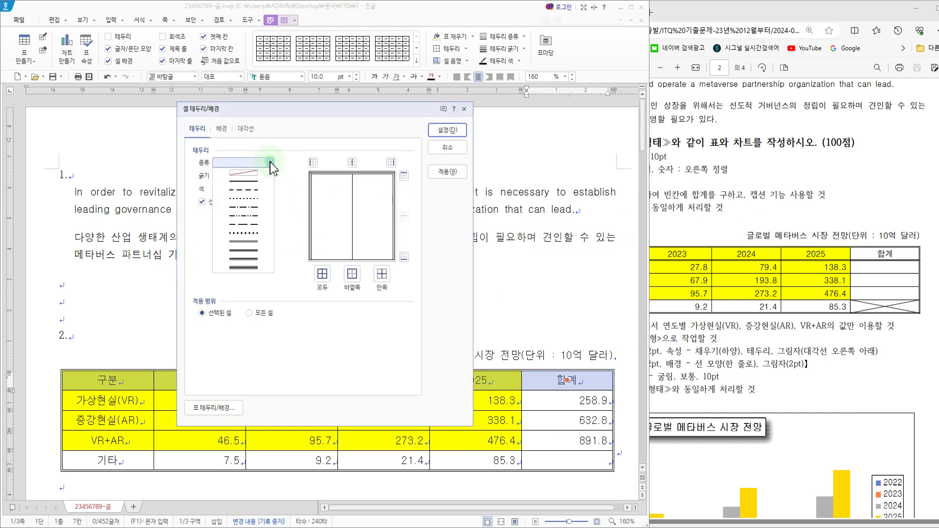
{"action": "left_click", "coordinate": [247, 251]}
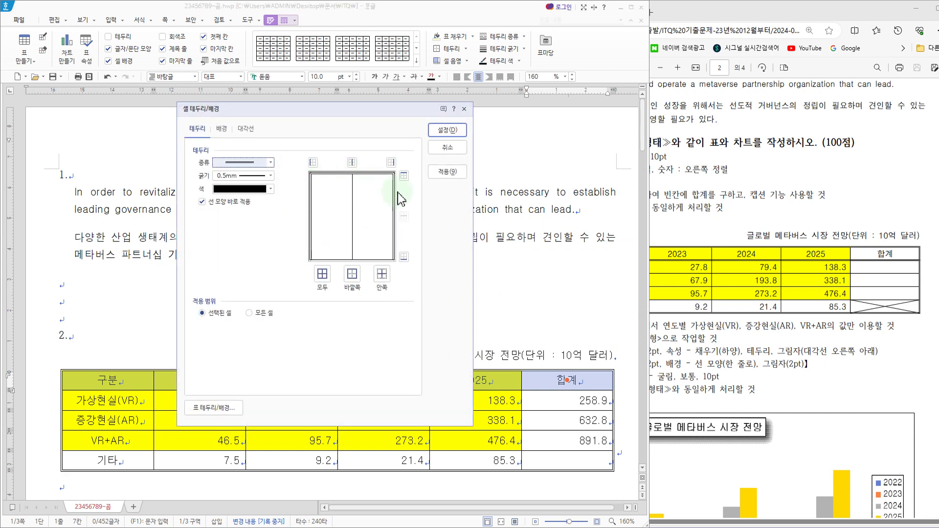
{"action": "left_click", "coordinate": [404, 256]}
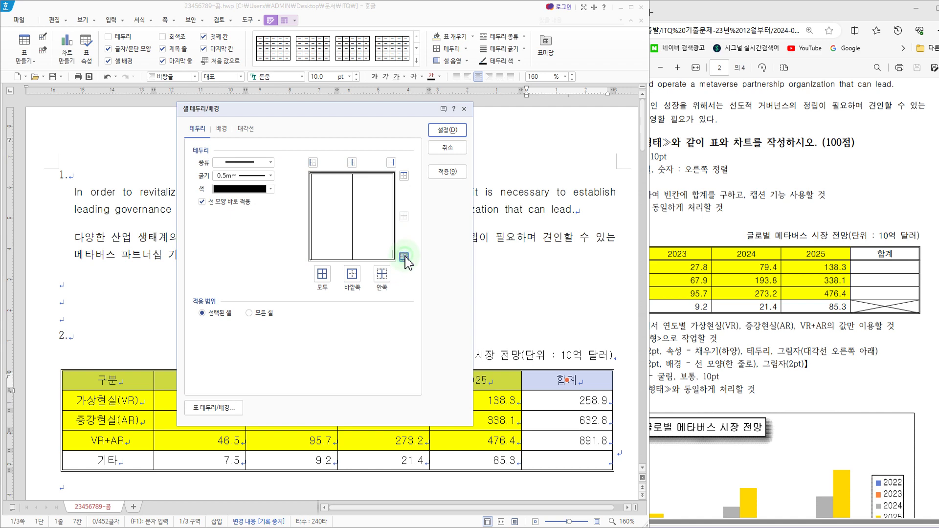
{"action": "left_click", "coordinate": [447, 129]}
Step: Give the 구분 column, from the header down to the 기타 row, a 0.5mm double line as its right border
{"action": "left_click_drag", "start_coordinate": [148, 372], "coordinate": [140, 455]}
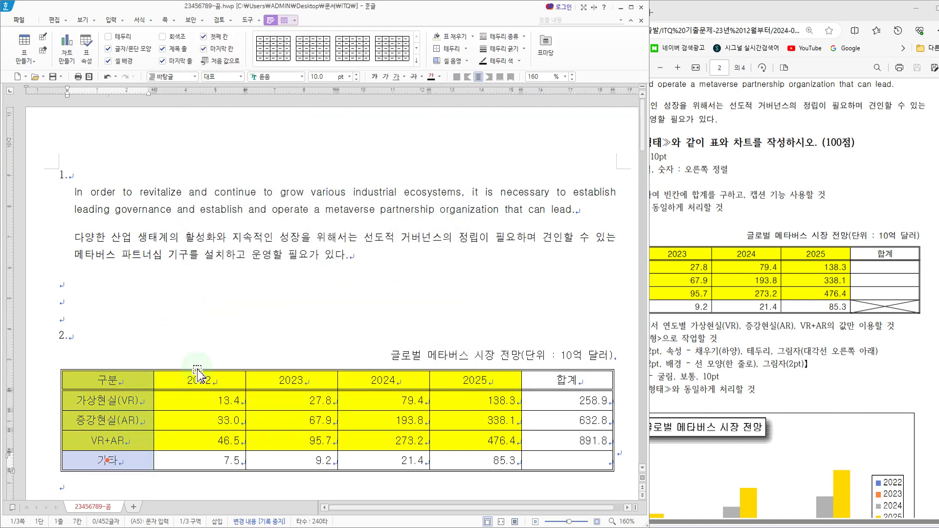
{"action": "key", "text": "l"}
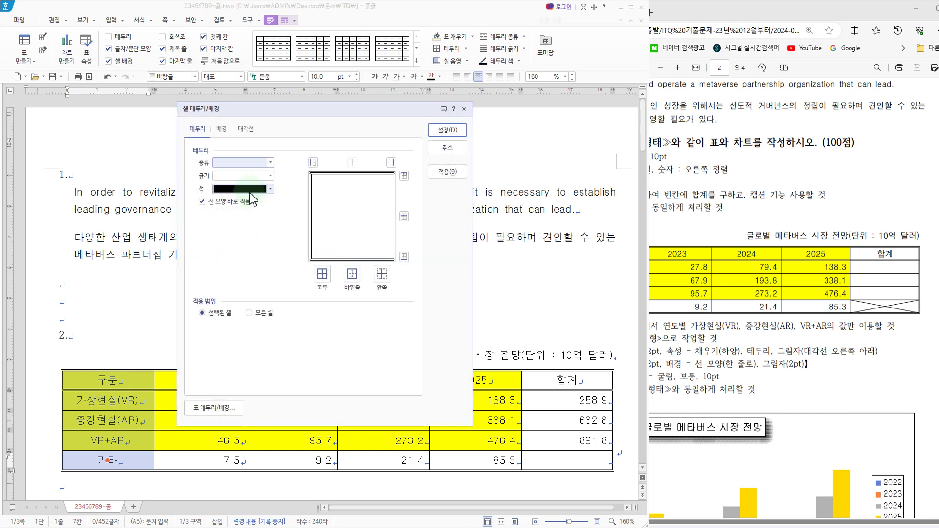
{"action": "left_click", "coordinate": [270, 162]}
{"action": "left_click", "coordinate": [243, 236]}
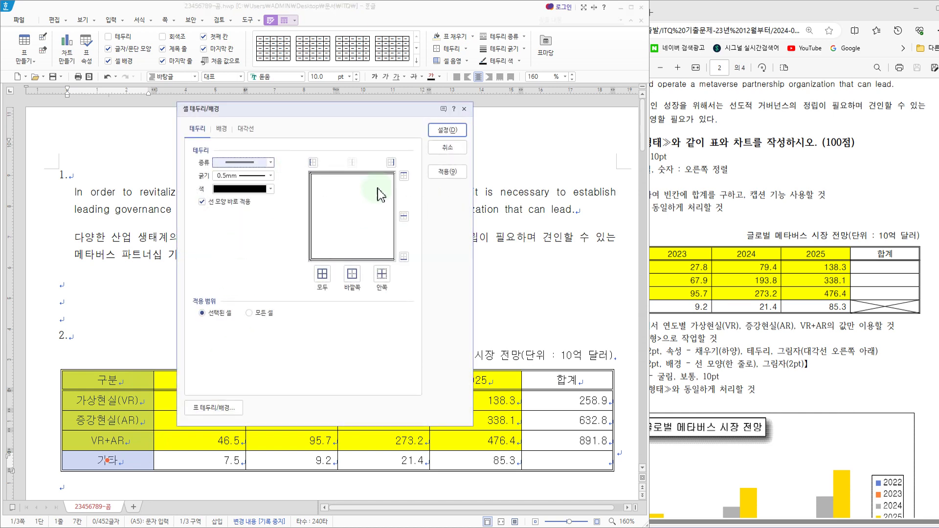
{"action": "left_click", "coordinate": [393, 163]}
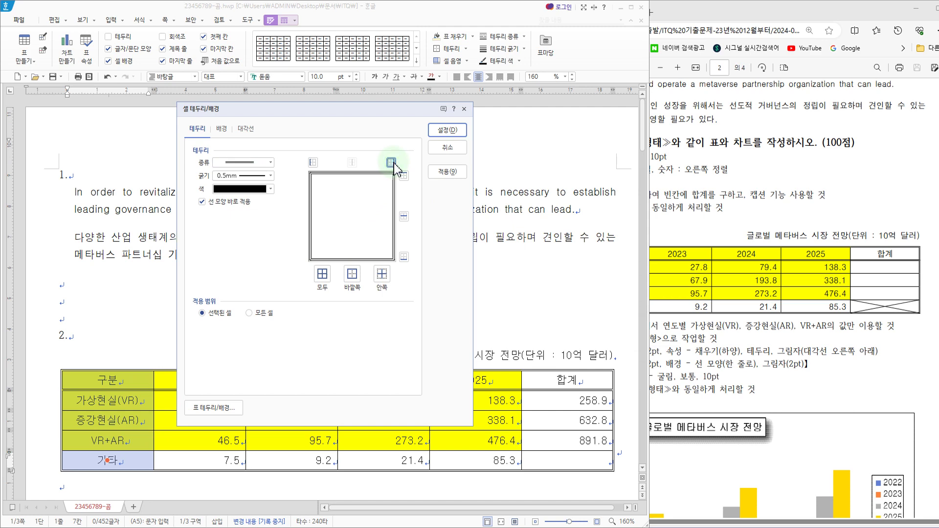
{"action": "left_click", "coordinate": [447, 129]}
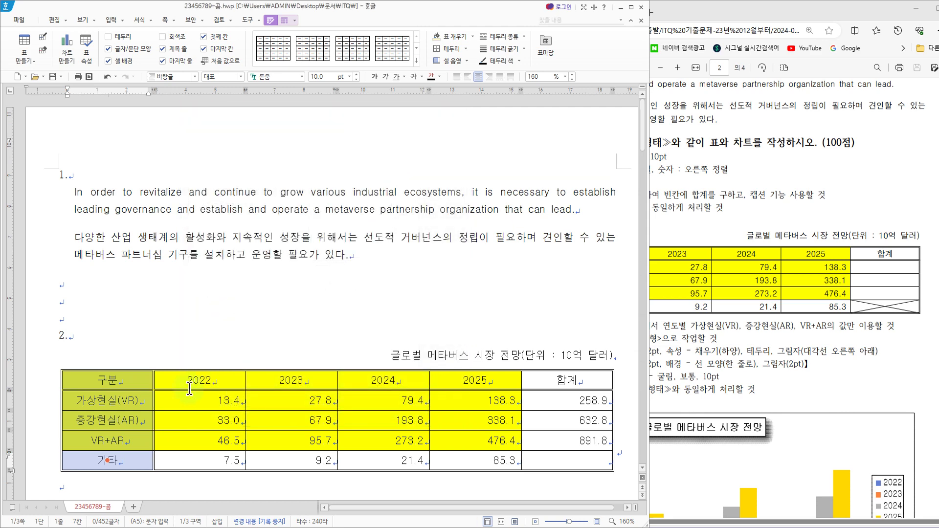
{"action": "left_click", "coordinate": [309, 337]}
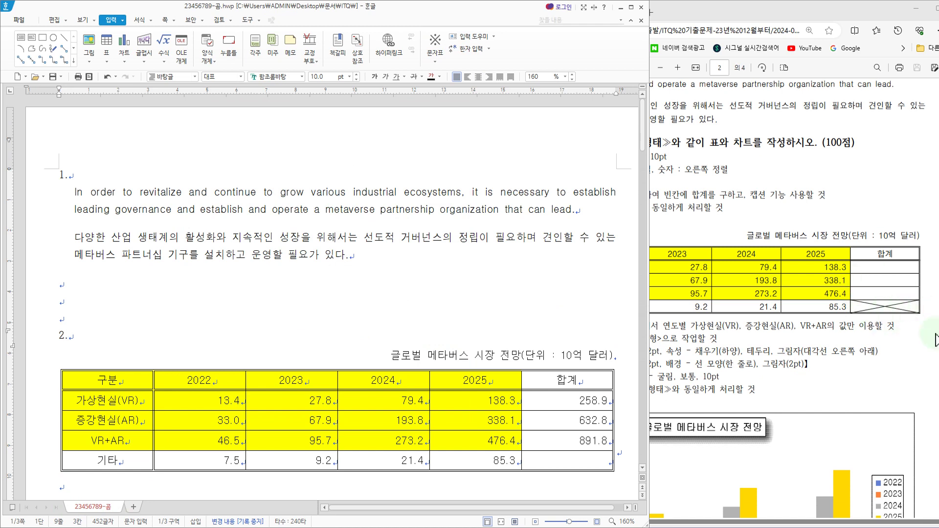
Step: Add both crossing diagonal lines (대각선) to the empty 합계 cell in the 기타 row
{"action": "left_click", "coordinate": [563, 463]}
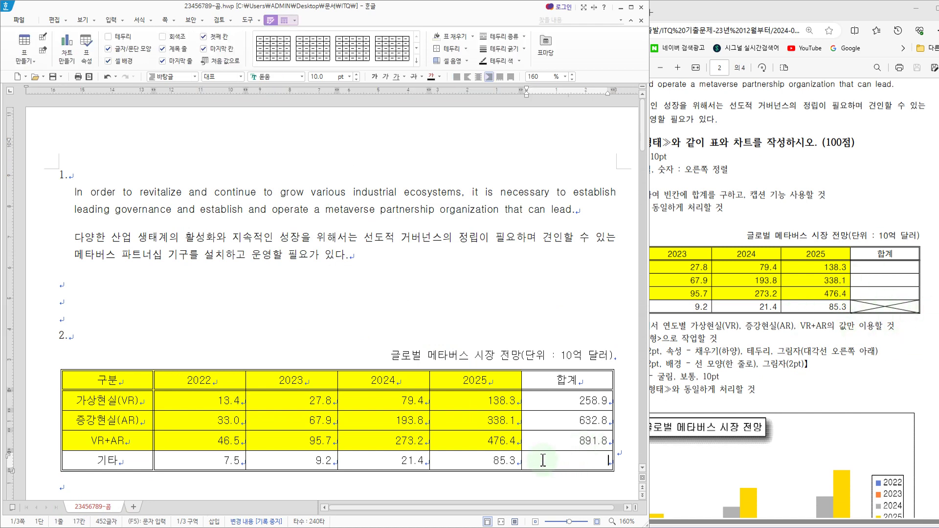
{"action": "key", "text": "F5"}
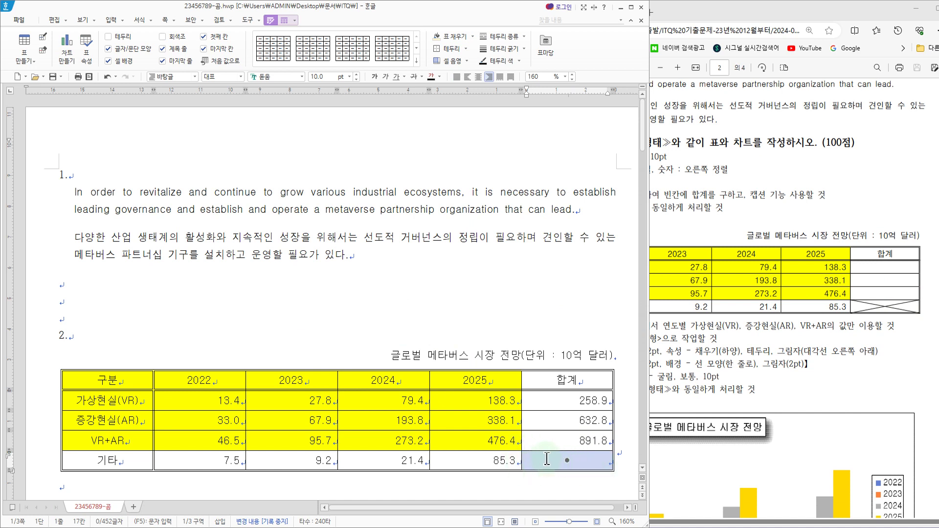
{"action": "key", "text": "l"}
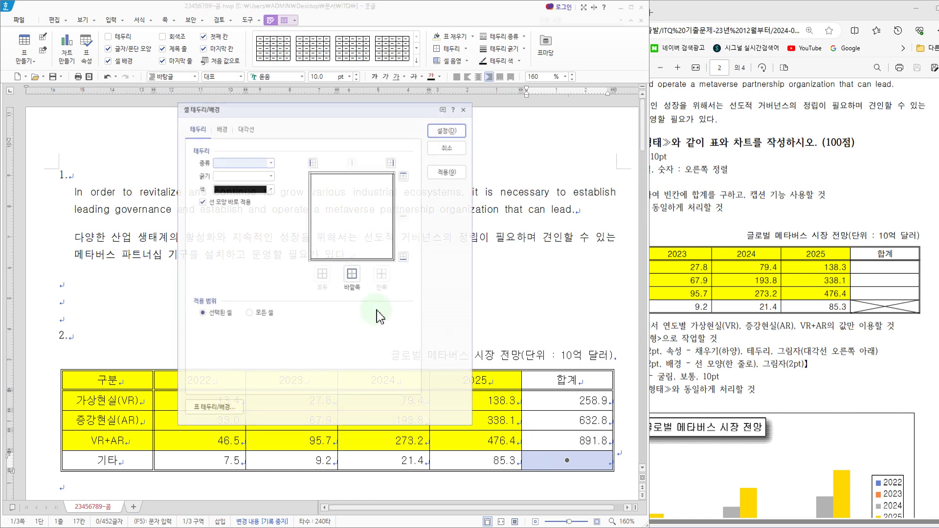
{"action": "left_click", "coordinate": [246, 130]}
{"action": "left_click", "coordinate": [216, 215]}
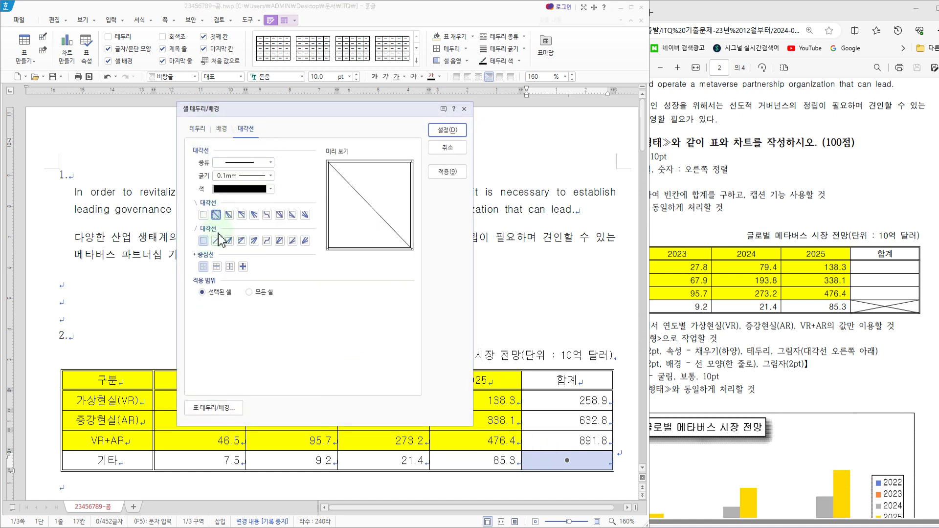
{"action": "left_click", "coordinate": [216, 240]}
{"action": "left_click", "coordinate": [453, 132]}
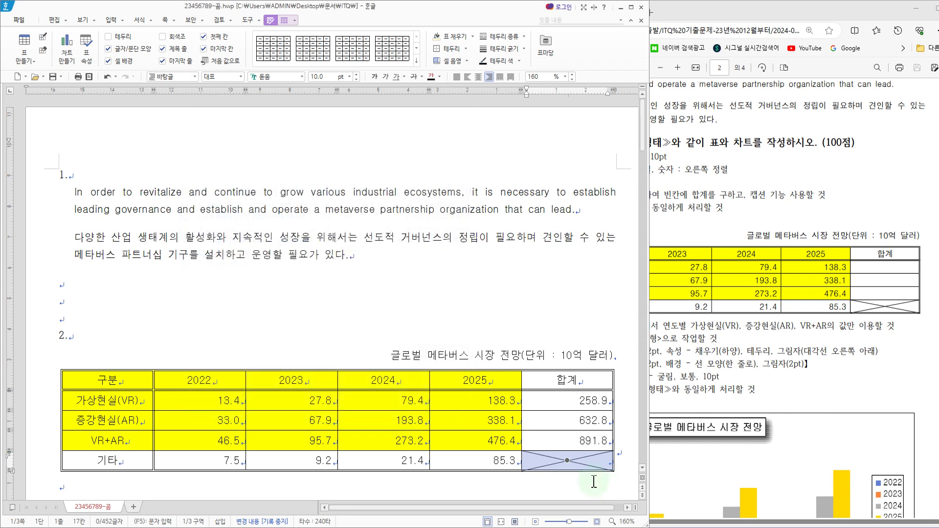
Step: Check the chart conditions in the exam PDF, especially which table data the chart has to use
{"action": "left_click", "coordinate": [766, 217]}
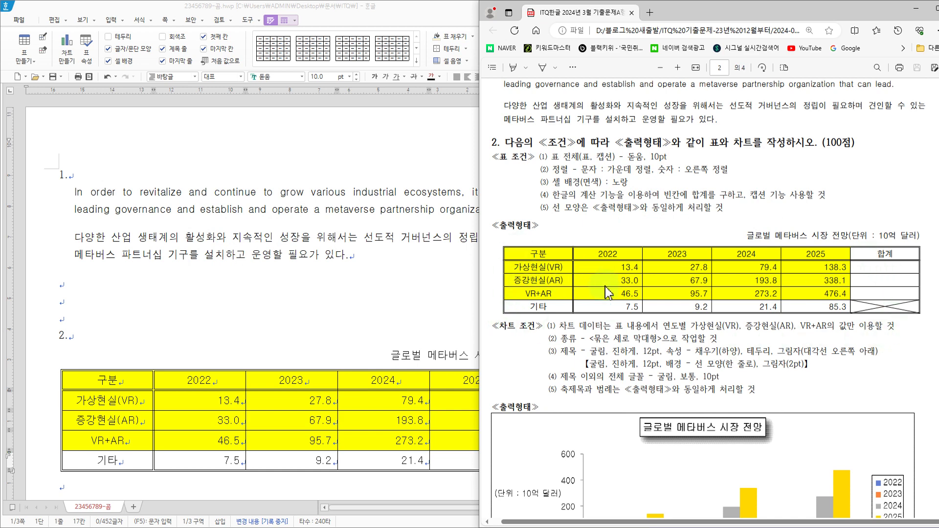
{"action": "scroll", "coordinate": [619, 331], "scroll_direction": "down", "scroll_amount": 1}
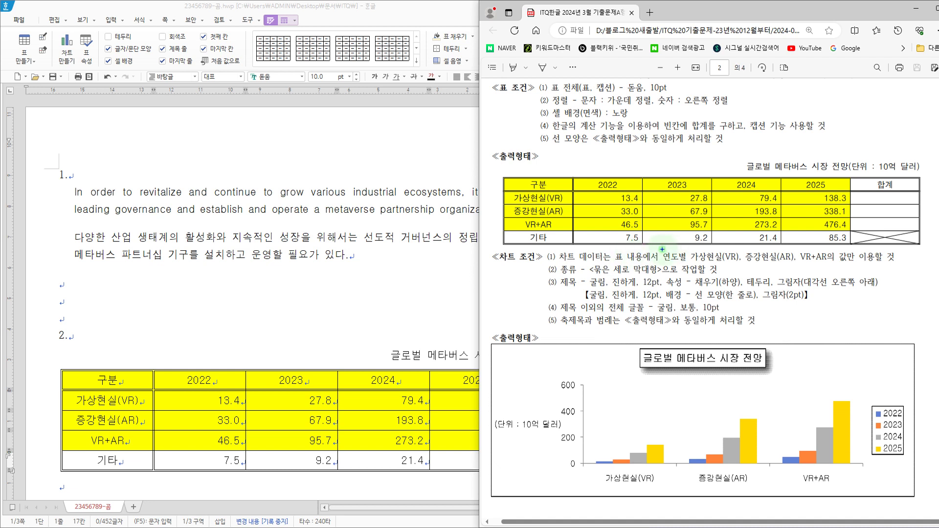
{"action": "mouse_move", "coordinate": [689, 261]}
{"action": "left_mouse_down"}
{"action": "mouse_move", "coordinate": [842, 262]}
{"action": "mouse_move", "coordinate": [833, 262]}
{"action": "left_mouse_up"}
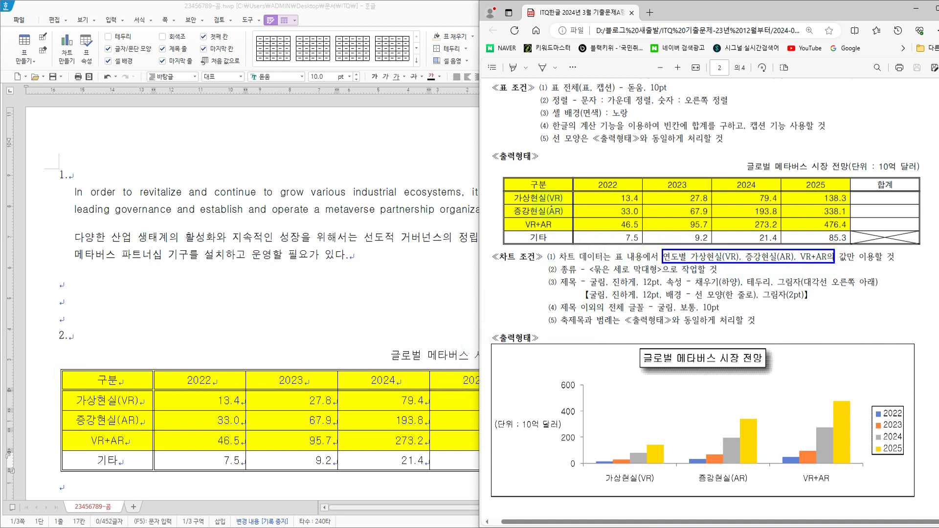
Step: Insert a clustered column chart (묶은 세로 막대형) from the 구분 to 2025 columns, header through VR+AR rows
{"action": "mouse_move", "coordinate": [498, 169]}
{"action": "left_mouse_down"}
{"action": "mouse_move", "coordinate": [547, 208]}
{"action": "mouse_move", "coordinate": [747, 240]}
{"action": "mouse_move", "coordinate": [855, 235]}
{"action": "left_mouse_up"}
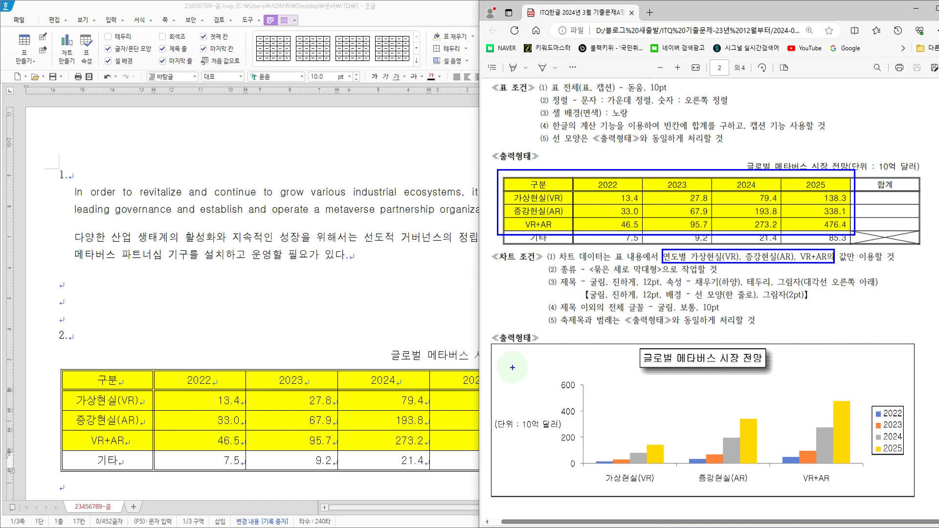
{"action": "key", "text": "Escape"}
{"action": "left_click", "coordinate": [253, 328]}
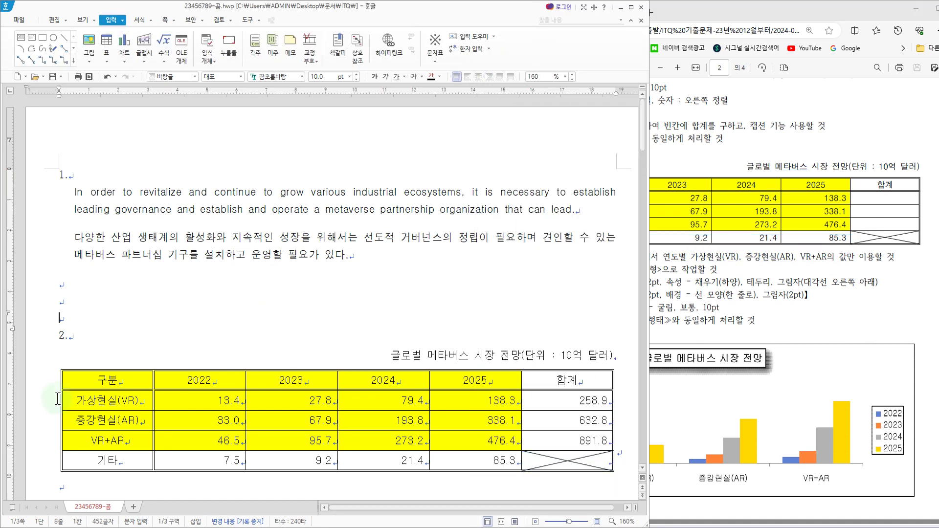
{"action": "left_click_drag", "start_coordinate": [115, 384], "coordinate": [484, 437]}
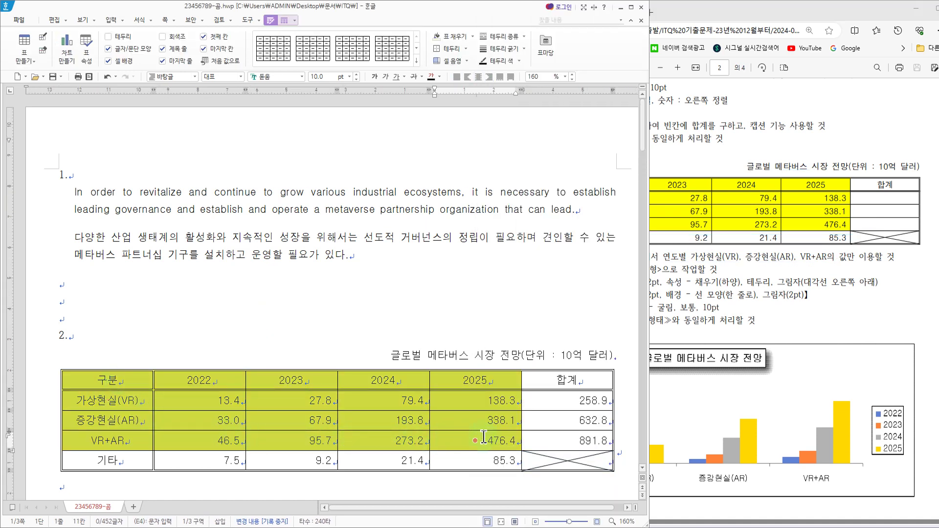
{"action": "left_click", "coordinate": [112, 22]}
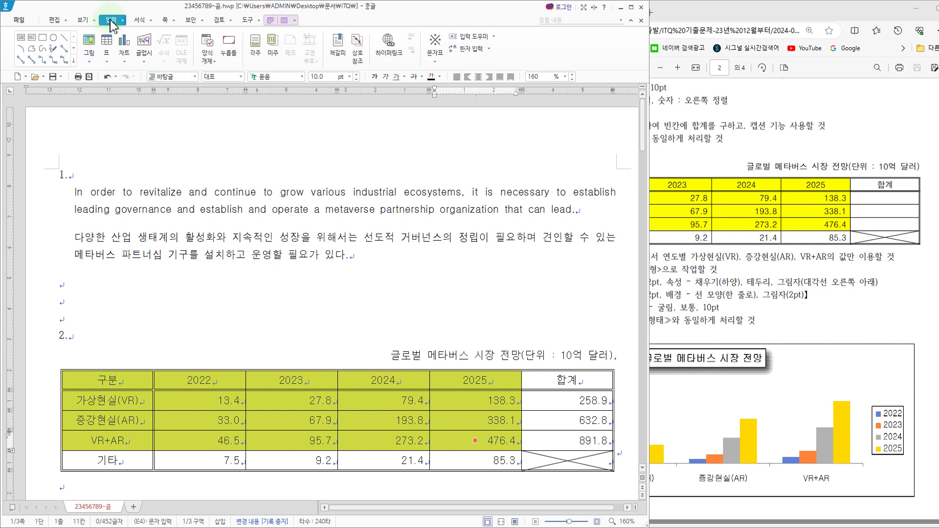
{"action": "left_click", "coordinate": [123, 61]}
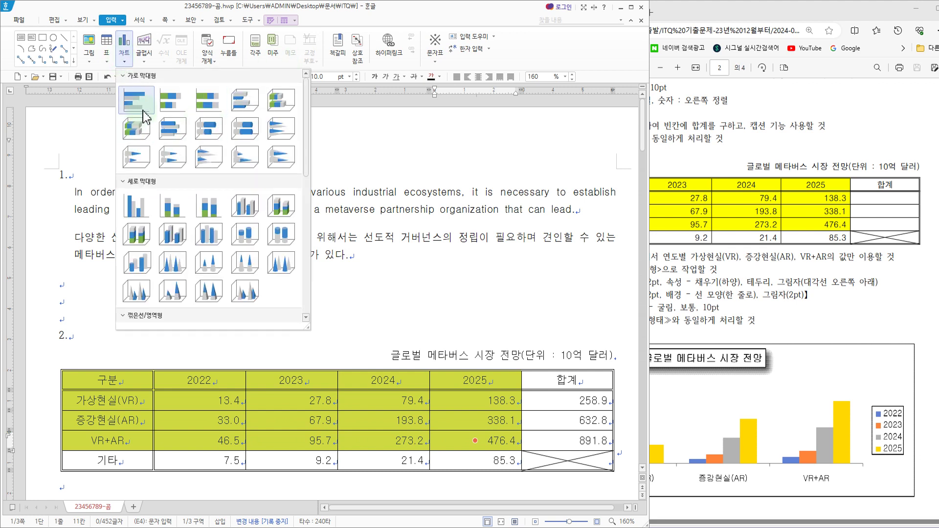
{"action": "left_click", "coordinate": [132, 210]}
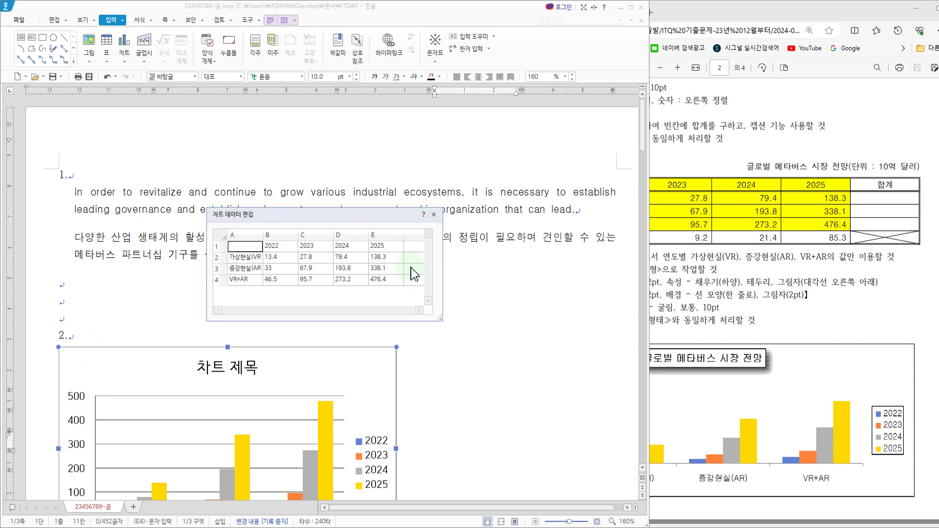
{"action": "left_click", "coordinate": [433, 216]}
Step: Move the chart directly below the table and widen it to match the table's full width
{"action": "scroll", "coordinate": [438, 325], "scroll_direction": "down", "scroll_amount": 10}
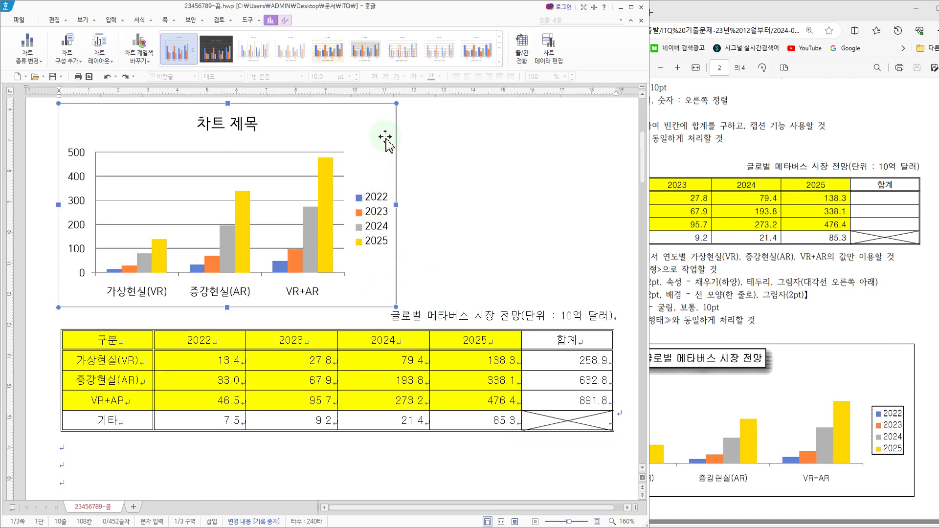
{"action": "left_click_drag", "start_coordinate": [385, 141], "coordinate": [390, 335]}
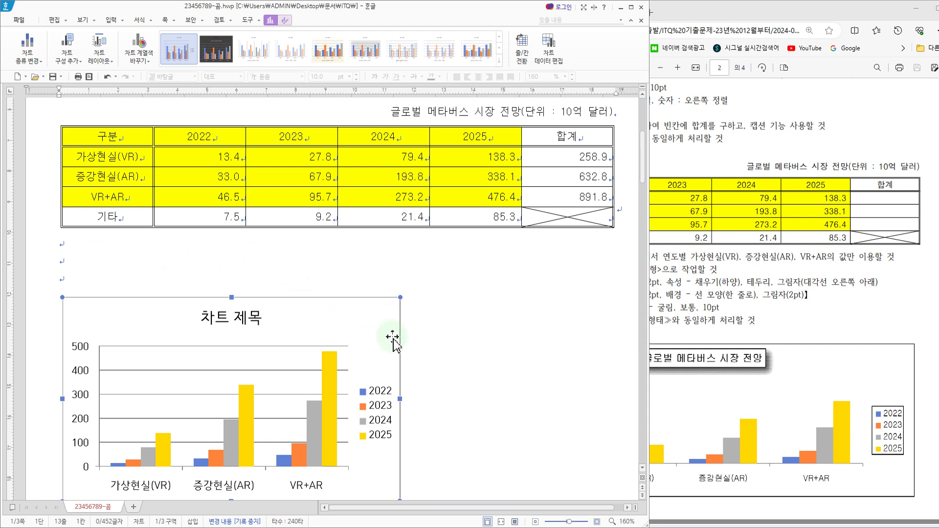
{"action": "left_click_drag", "start_coordinate": [383, 337], "coordinate": [380, 283]}
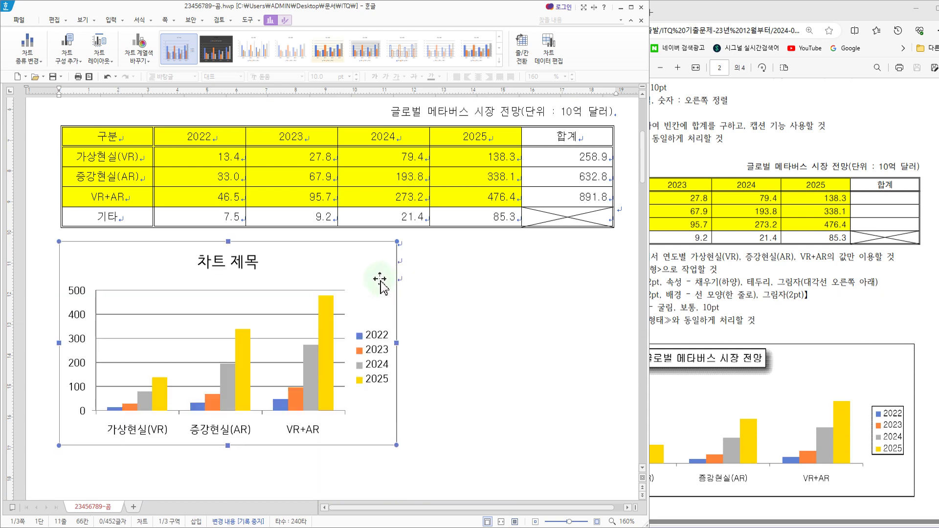
{"action": "left_click_drag", "start_coordinate": [400, 344], "coordinate": [615, 344]}
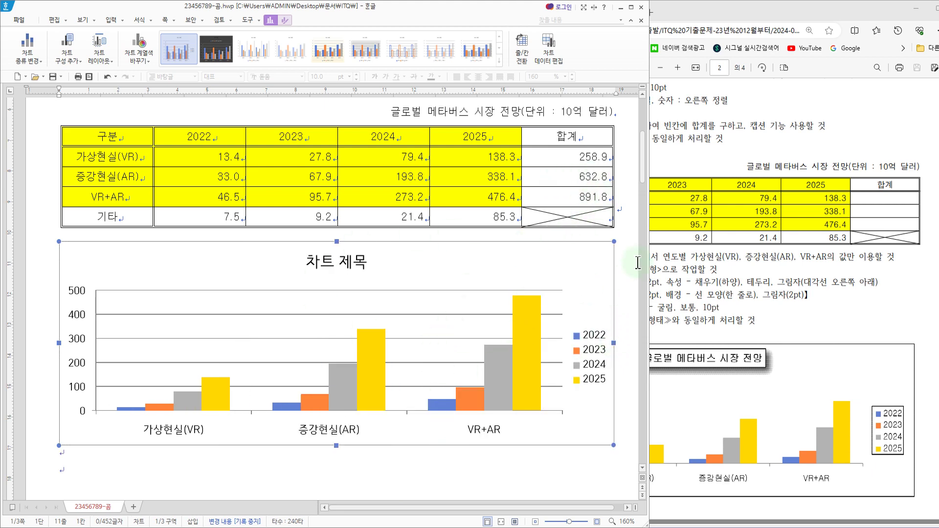
{"action": "left_click", "coordinate": [619, 276]}
{"action": "scroll", "coordinate": [605, 257], "scroll_direction": "up", "scroll_amount": 3}
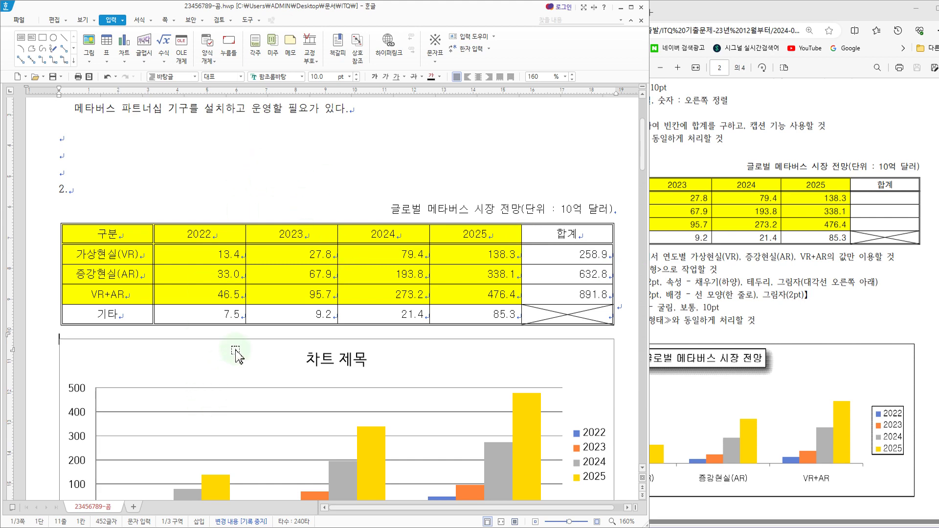
{"action": "scroll", "coordinate": [237, 361], "scroll_direction": "down", "scroll_amount": 5}
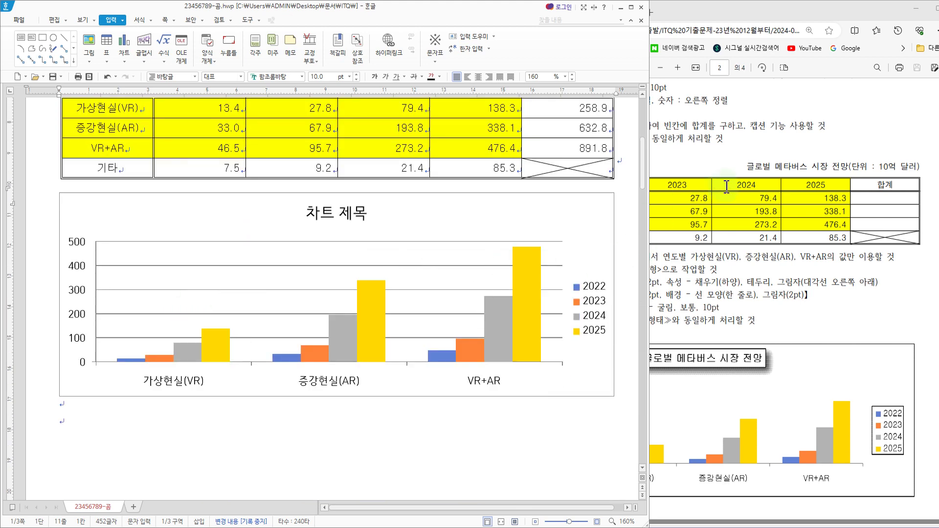
Step: Check the exam PDF's chart conditions for the chart type and the title's font, fill, border and shadow
{"action": "left_click", "coordinate": [734, 137]}
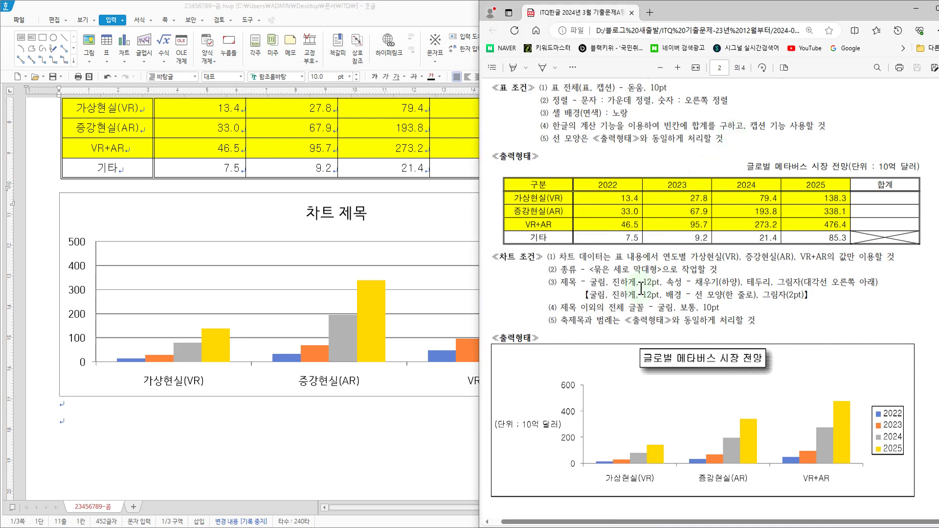
{"action": "key", "text": "ctrl+2"}
{"action": "mouse_move", "coordinate": [562, 263]}
{"action": "left_mouse_down"}
{"action": "mouse_move", "coordinate": [902, 286]}
{"action": "mouse_move", "coordinate": [903, 273]}
{"action": "left_mouse_up"}
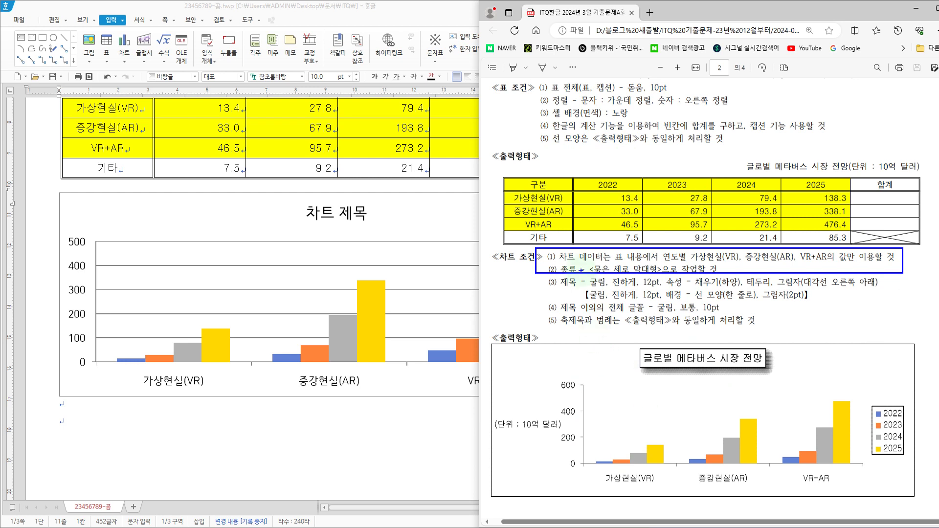
{"action": "key", "text": "Escape"}
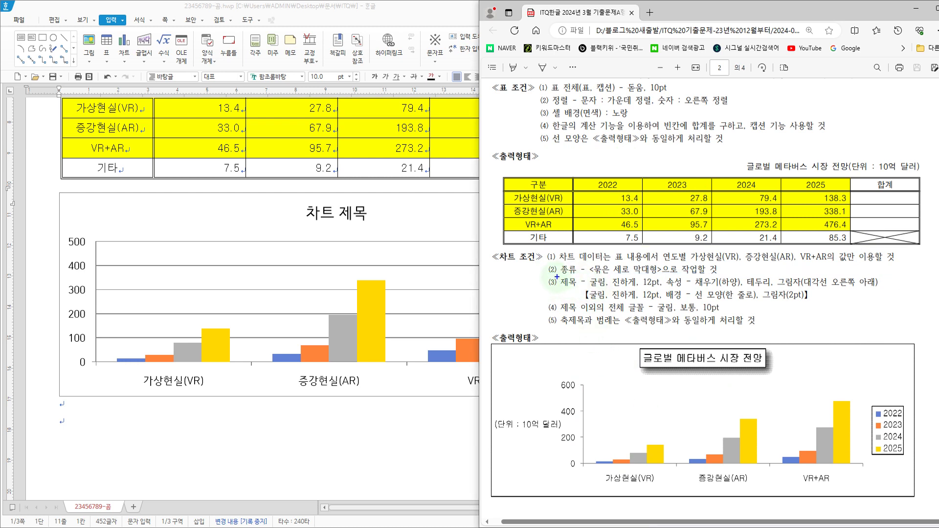
{"action": "left_click_drag", "start_coordinate": [622, 342], "coordinate": [781, 376]}
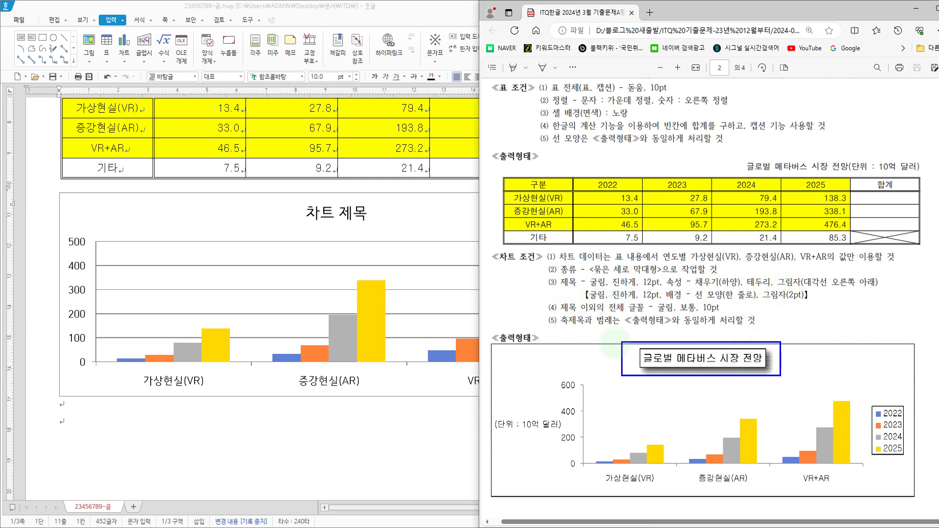
{"action": "left_click_drag", "start_coordinate": [775, 272], "coordinate": [886, 288]}
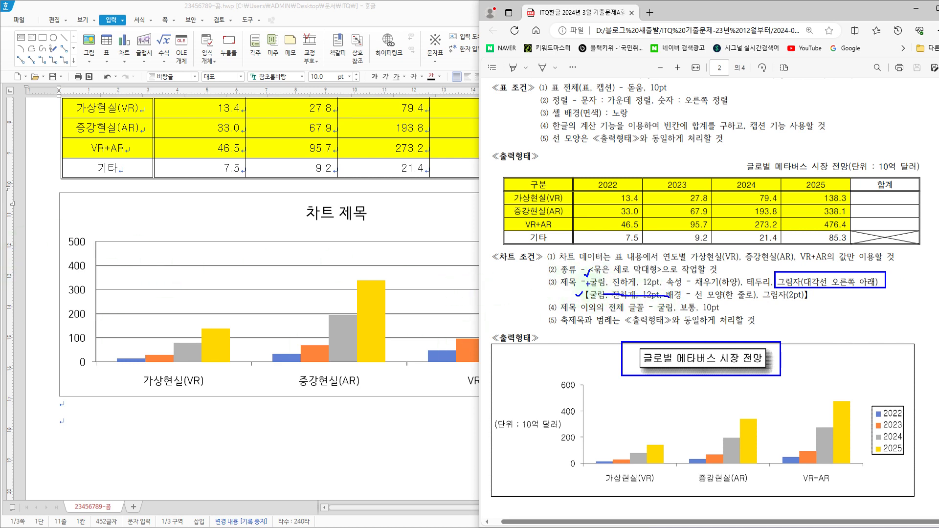
{"action": "key", "text": "Escape"}
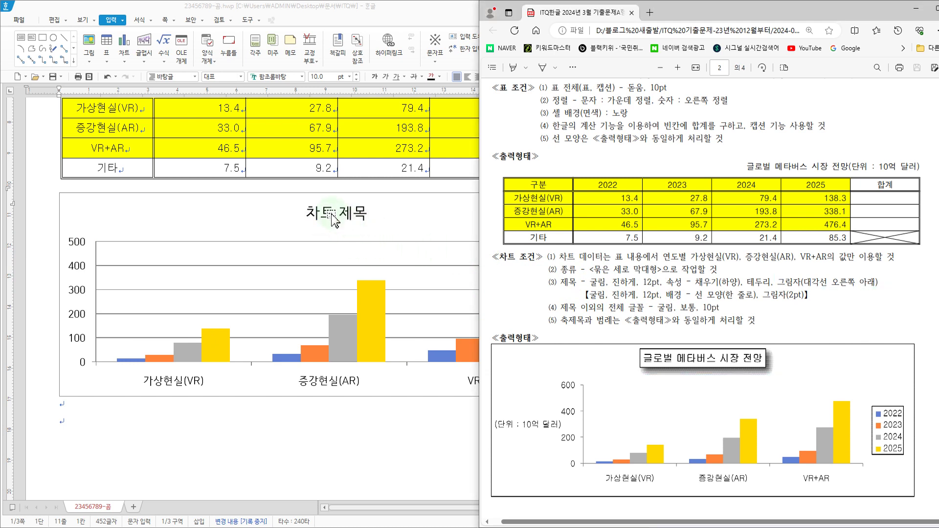
{"action": "left_click", "coordinate": [214, 218]}
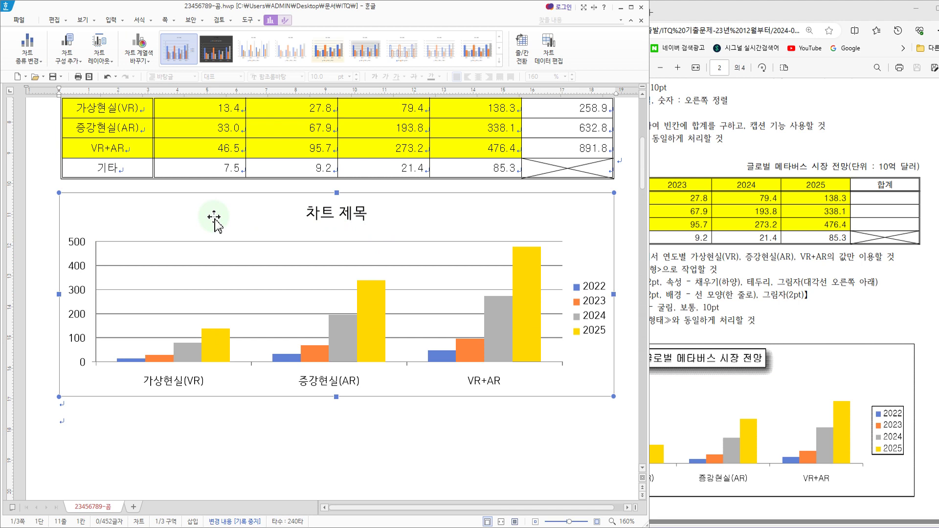
{"action": "left_click", "coordinate": [320, 219]}
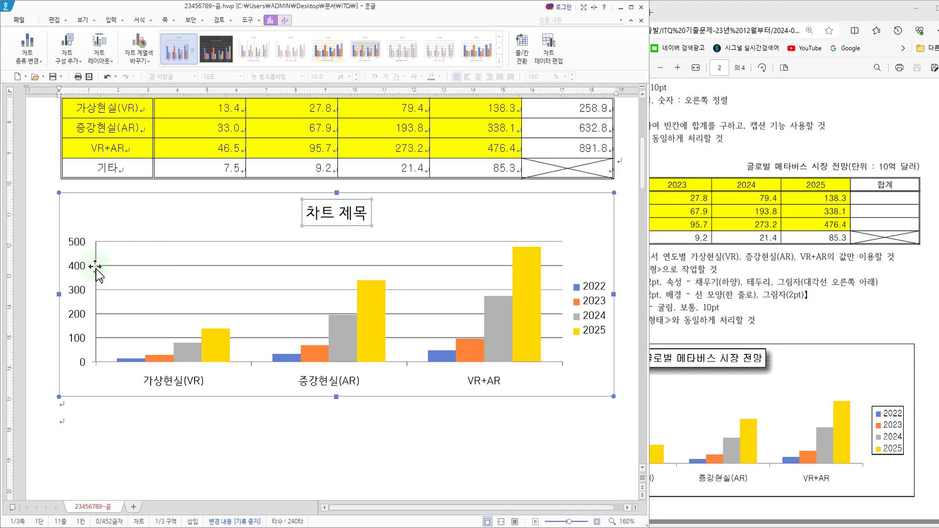
{"action": "left_click", "coordinate": [81, 270]}
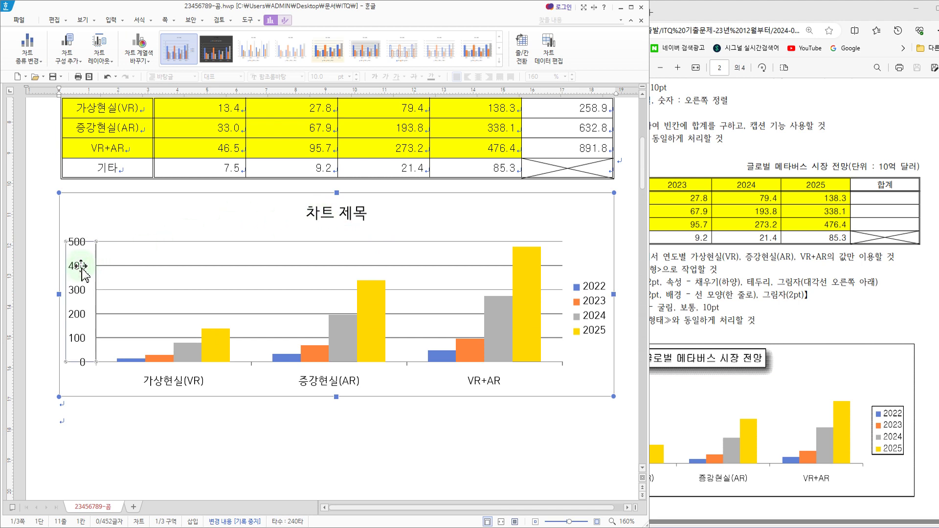
{"action": "left_click", "coordinate": [183, 383]}
{"action": "left_click", "coordinate": [608, 322]}
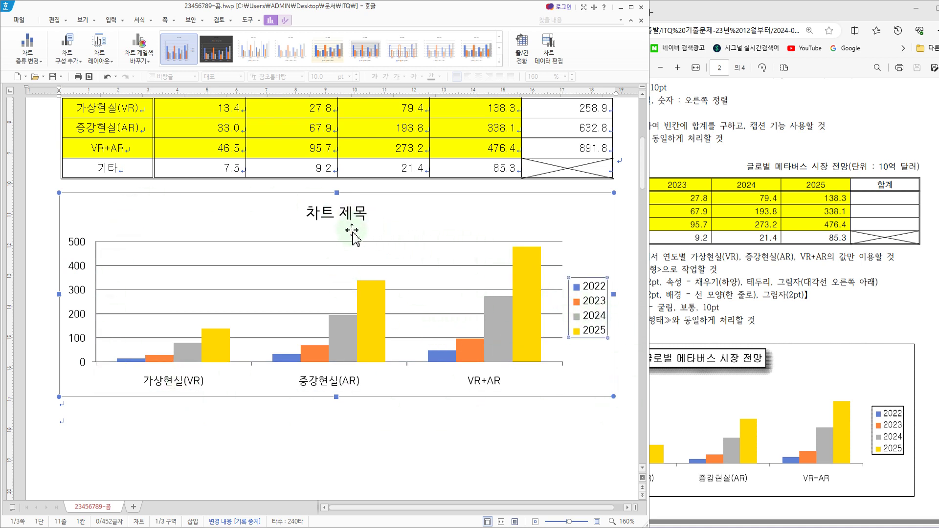
Step: Replace the chart title's text with 글로벌 메타버스 시장 전망
{"action": "left_click", "coordinate": [356, 217]}
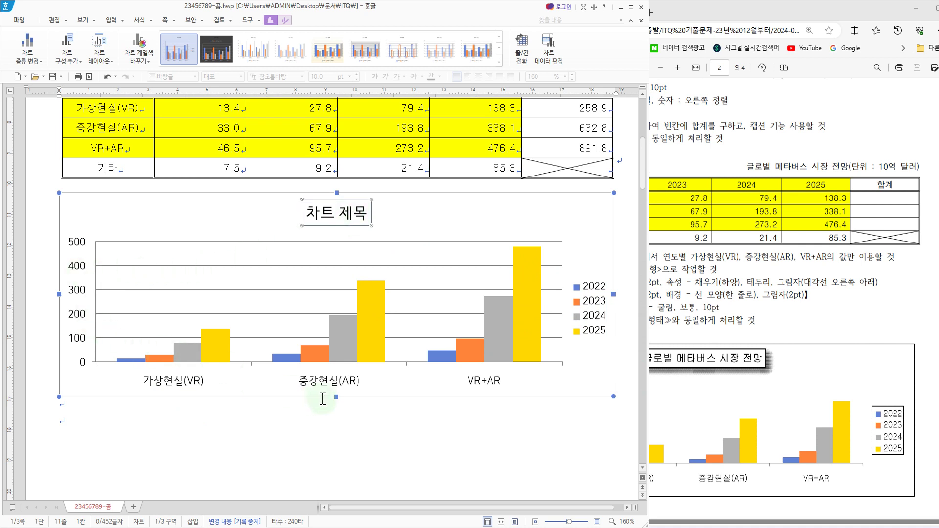
{"action": "right_click", "coordinate": [348, 215]}
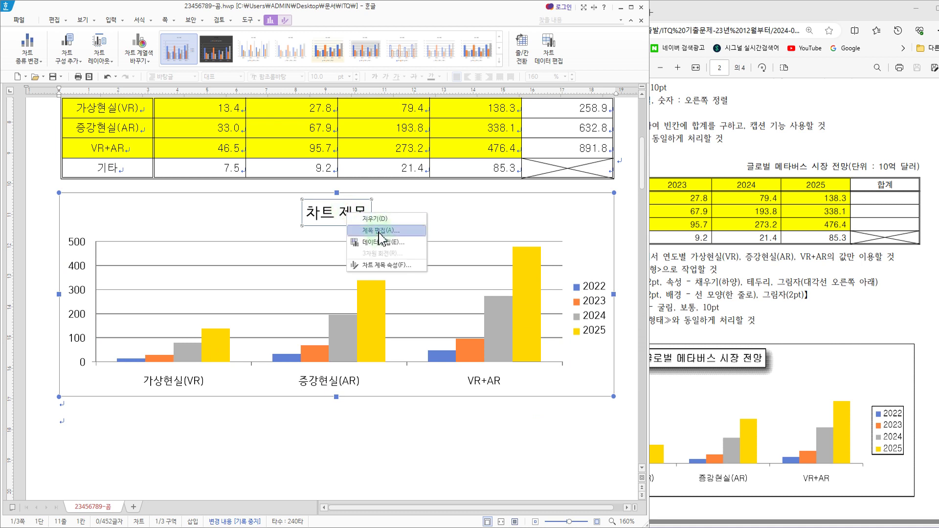
{"action": "left_click", "coordinate": [380, 231]}
{"action": "left_click_drag", "start_coordinate": [338, 188], "coordinate": [348, 262]}
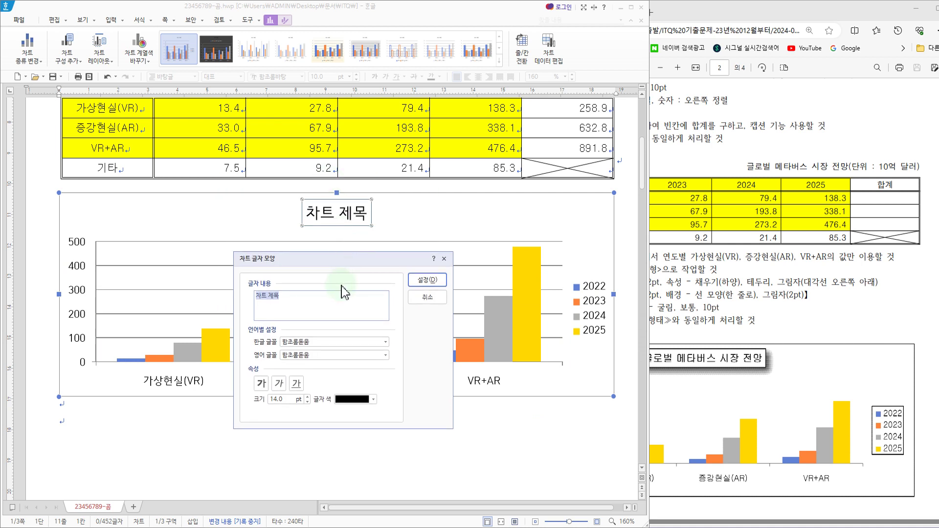
{"action": "type", "text": "글로벌 메타버스 시장 전망"}
Step: Set both the Korean and English fonts of the chart title to 굴림, following the PDF's title condition
{"action": "left_click", "coordinate": [731, 296]}
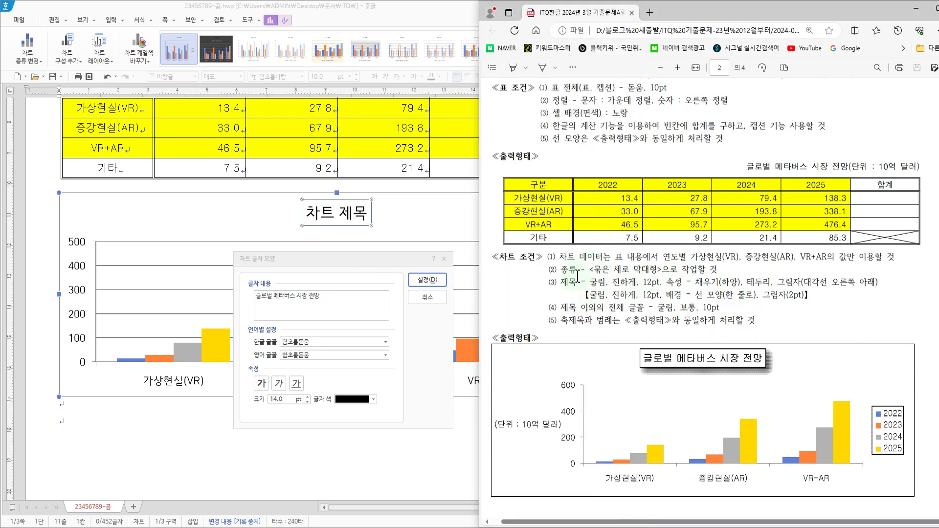
{"action": "left_click", "coordinate": [318, 343]}
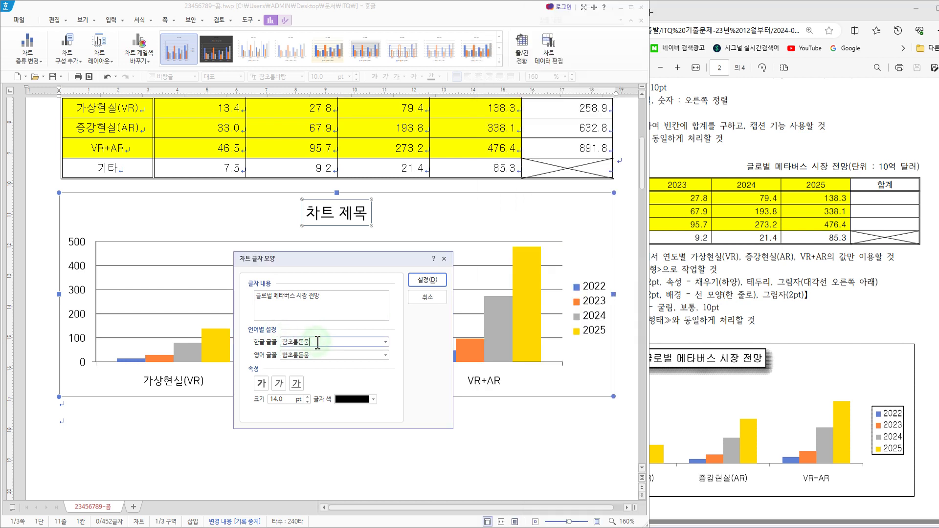
{"action": "left_click_drag", "start_coordinate": [323, 342], "coordinate": [270, 347]}
{"action": "type", "text": "ㄱ"}
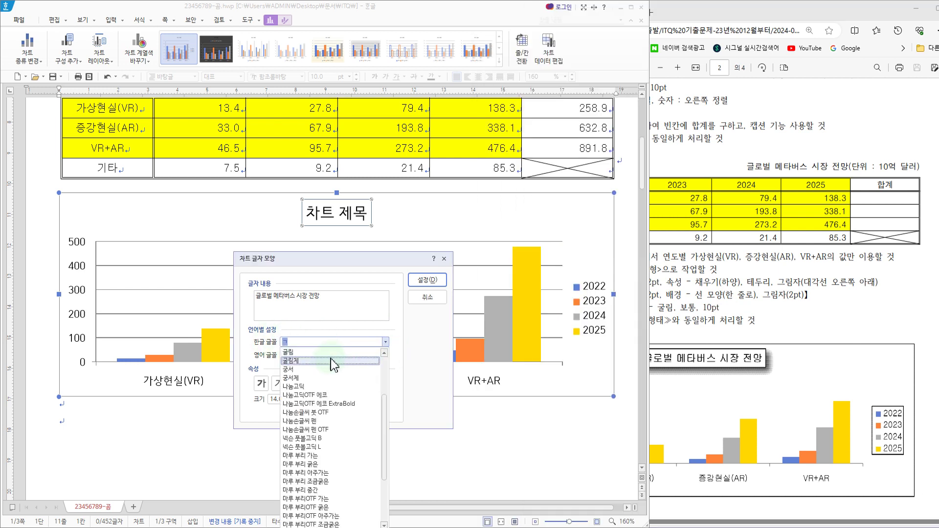
{"action": "left_click", "coordinate": [293, 352]}
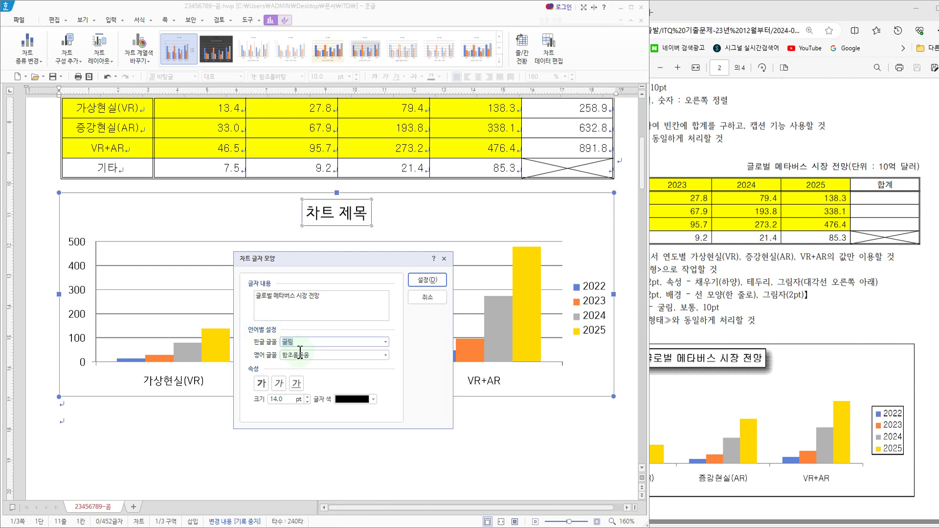
{"action": "left_click_drag", "start_coordinate": [318, 355], "coordinate": [278, 360]}
{"action": "type", "text": "ㄱ"}
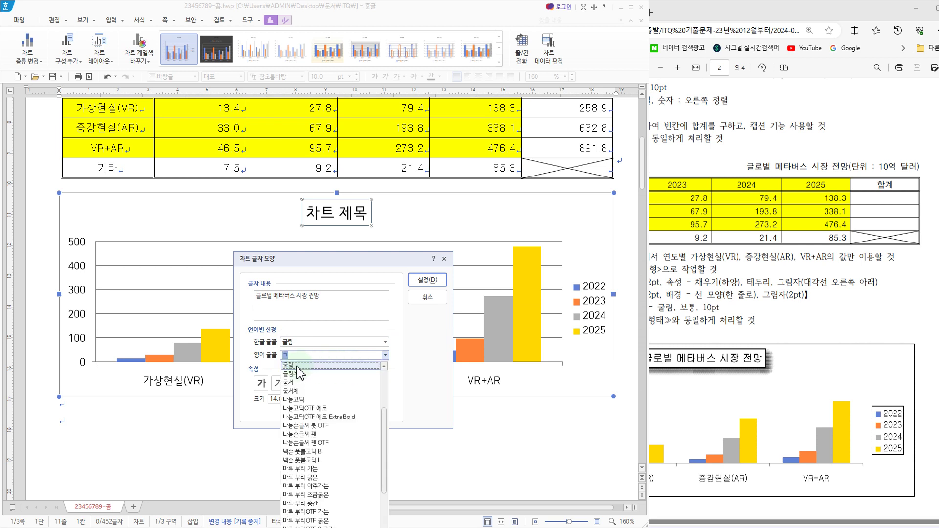
{"action": "left_click", "coordinate": [294, 366]}
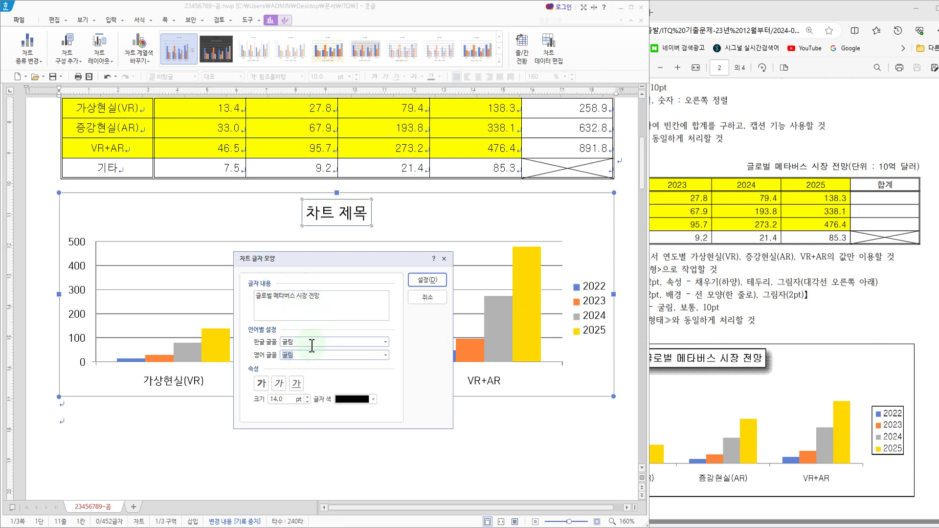
Step: Make the chart title bold at 12 pt and apply its character settings
{"action": "left_click", "coordinate": [260, 386]}
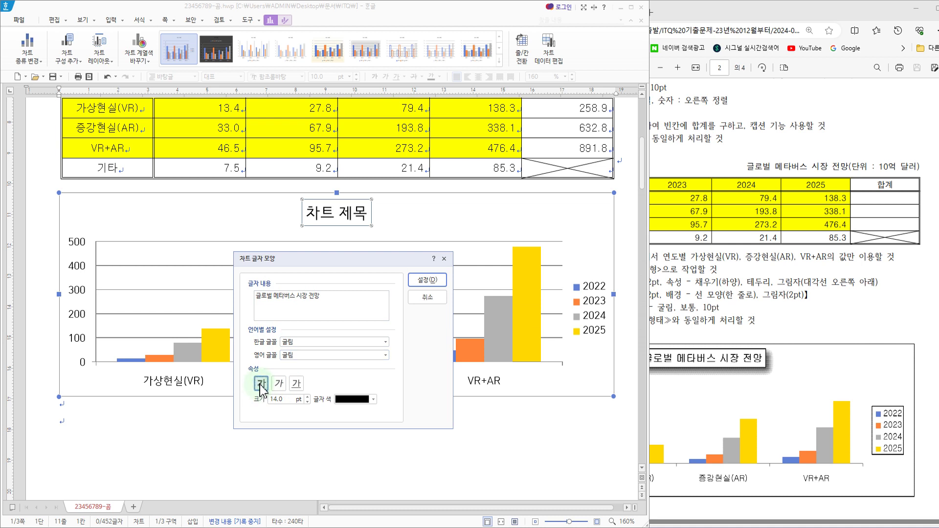
{"action": "left_click", "coordinate": [279, 399]}
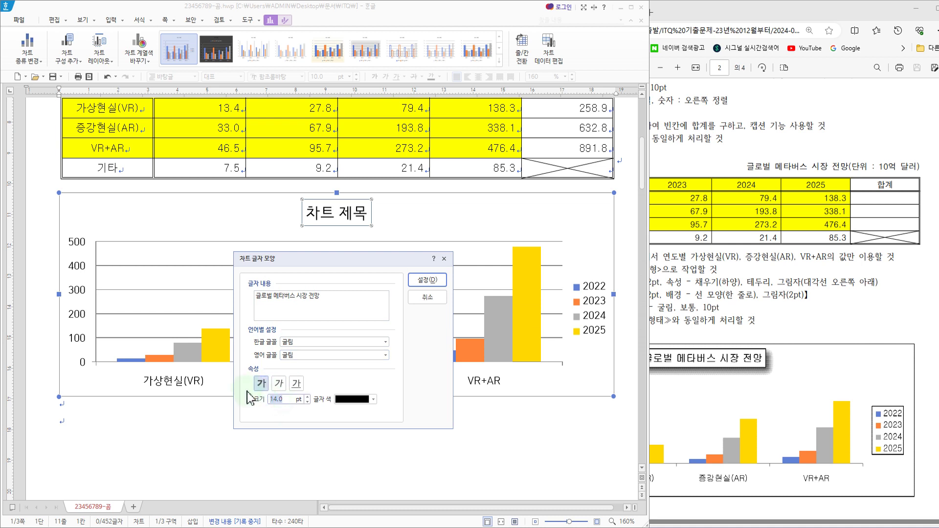
{"action": "type", "text": "12"}
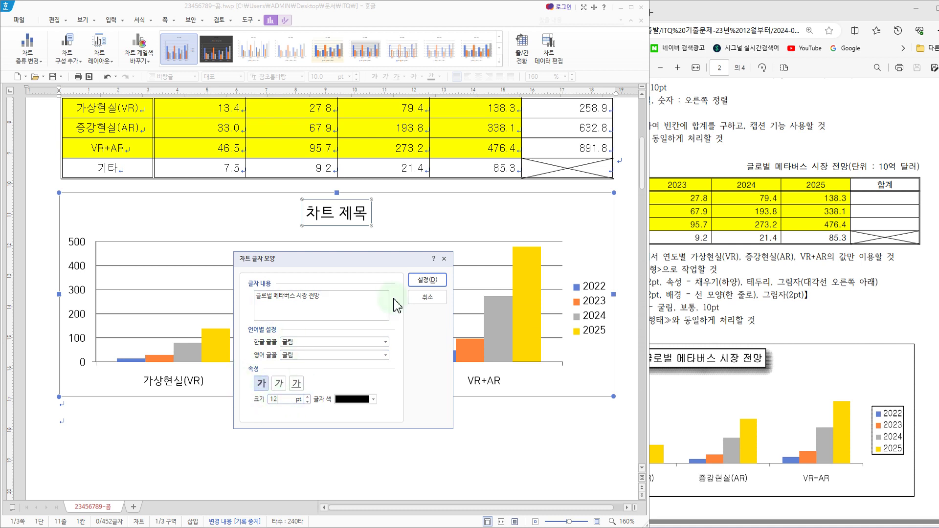
{"action": "left_click", "coordinate": [427, 281]}
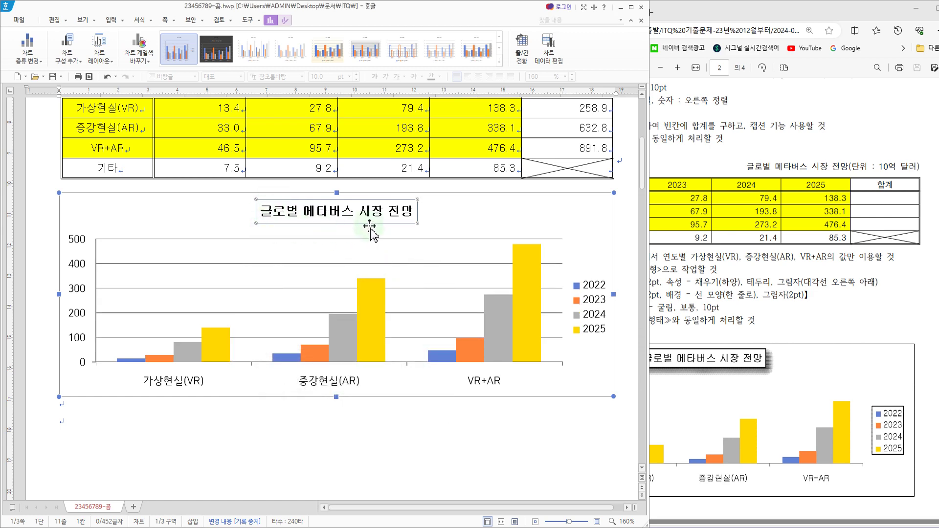
Step: Fill the chart title with white and give it a black outline, following the exam PDF's title condition
{"action": "left_click", "coordinate": [767, 272]}
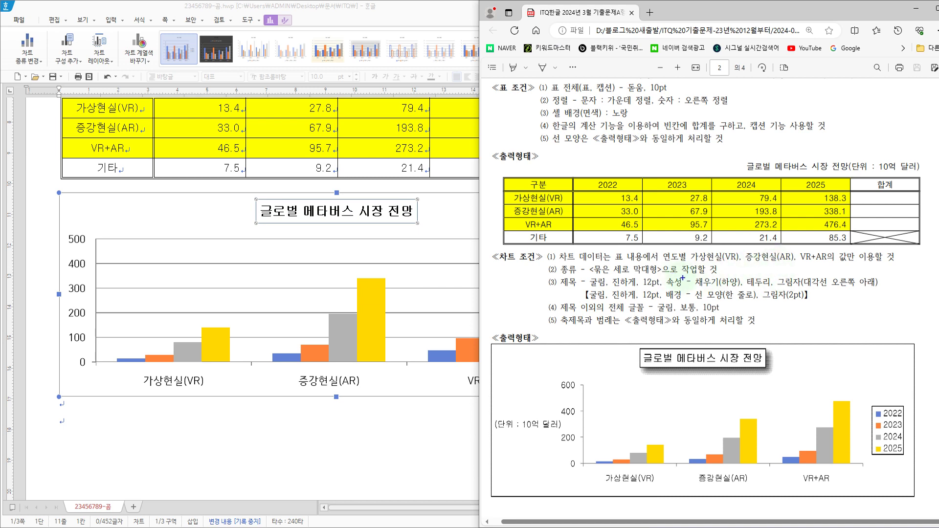
{"action": "left_click_drag", "start_coordinate": [714, 289], "coordinate": [883, 284]}
{"action": "left_click", "coordinate": [406, 259]}
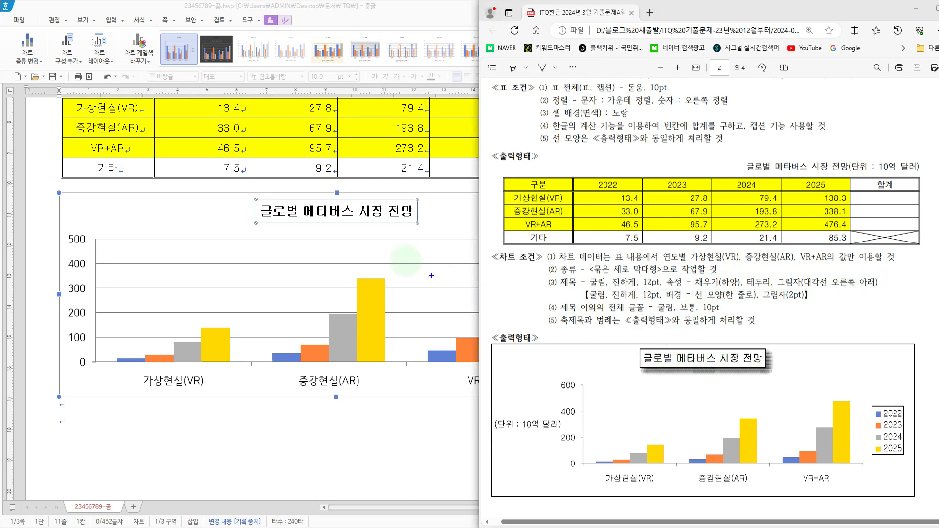
{"action": "left_click", "coordinate": [358, 226]}
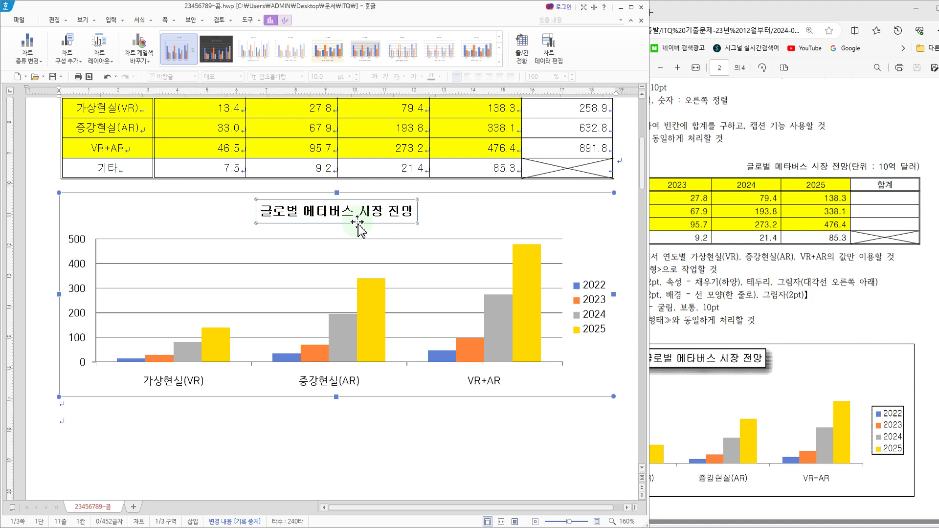
{"action": "double_click", "coordinate": [360, 227]}
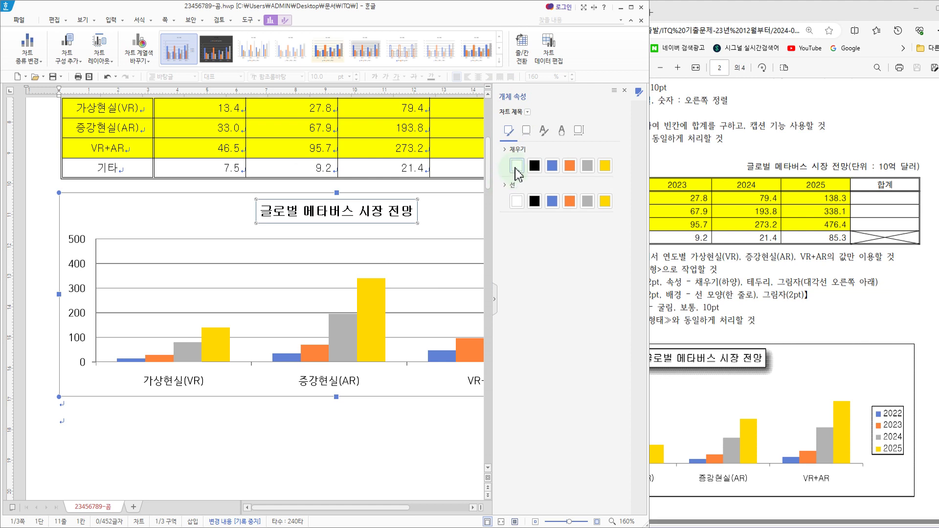
{"action": "left_click", "coordinate": [534, 201]}
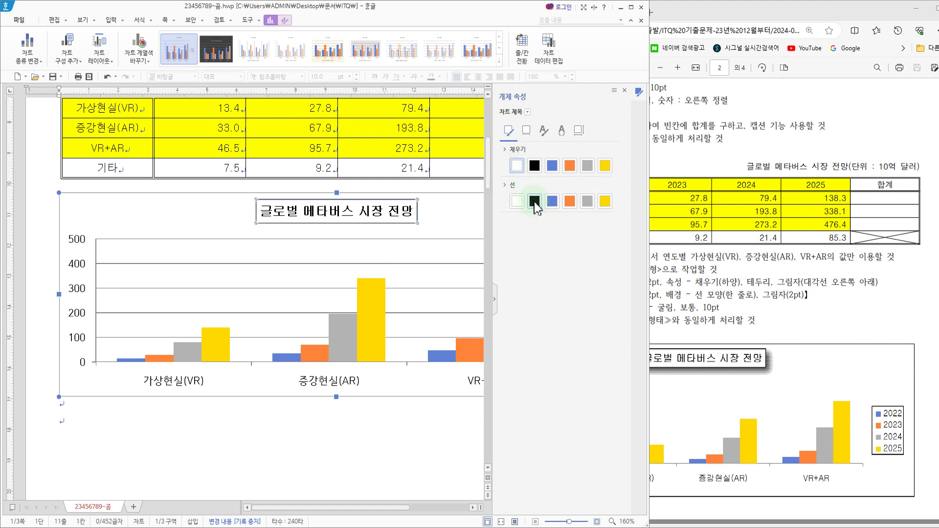
Step: Give the chart title the diagonal lower-right shadow and close its object properties
{"action": "left_click", "coordinate": [528, 131]}
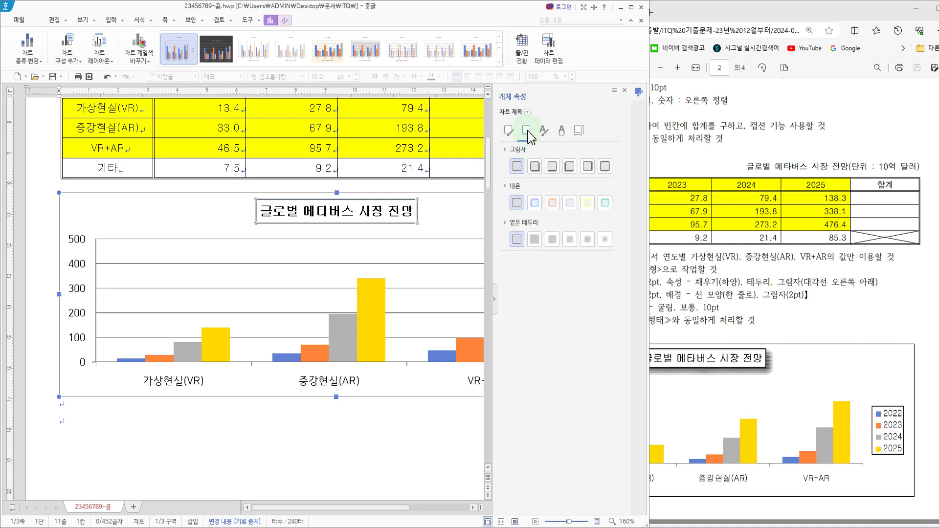
{"action": "left_click", "coordinate": [535, 169]}
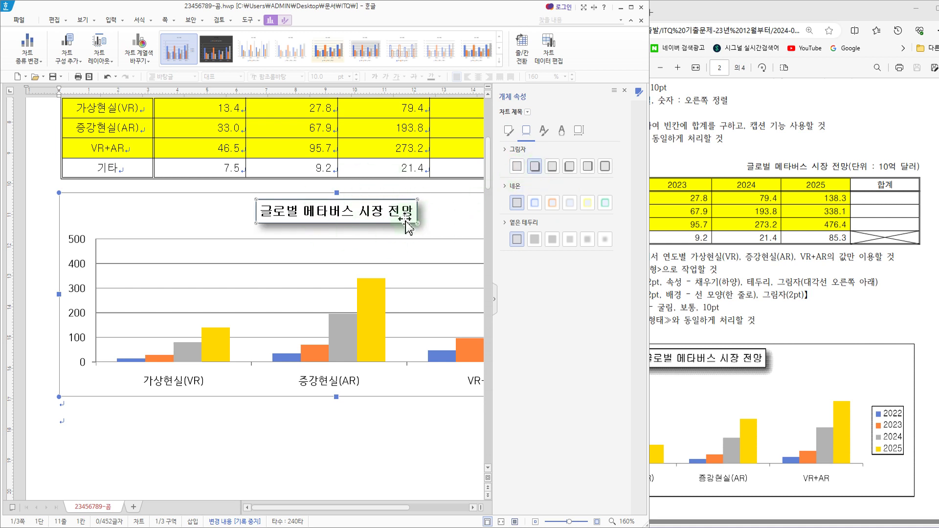
{"action": "left_click", "coordinate": [625, 91]}
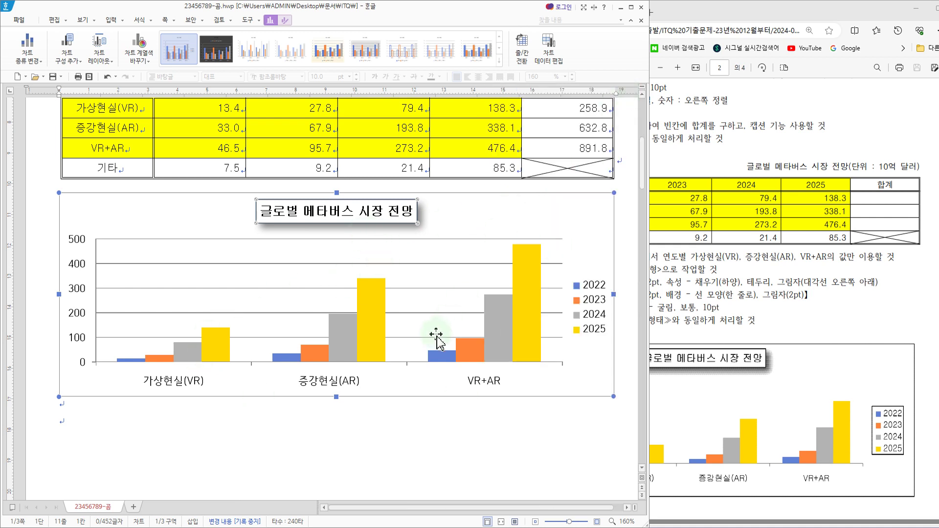
Step: Check the exam PDF's font condition for all chart text except the title and which chart elements it covers
{"action": "left_click", "coordinate": [756, 293]}
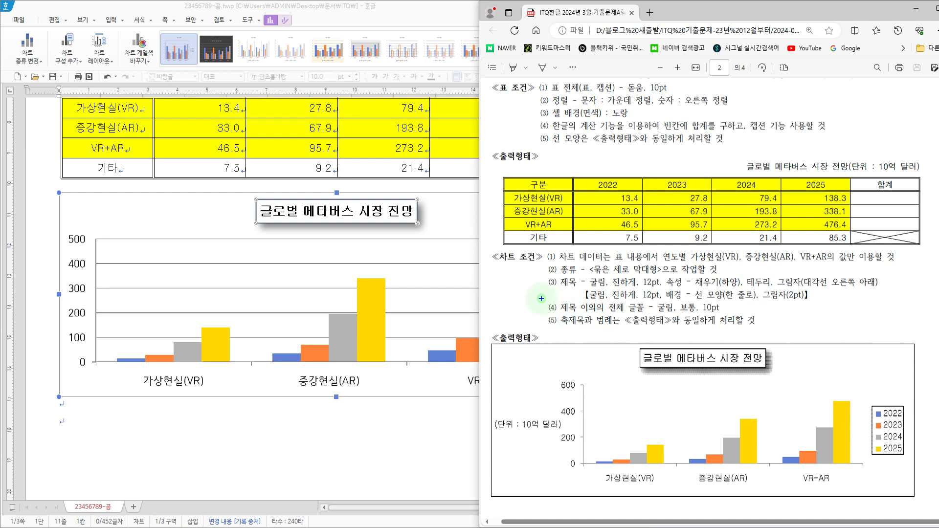
{"action": "mouse_move", "coordinate": [541, 299]}
{"action": "left_mouse_down"}
{"action": "mouse_move", "coordinate": [611, 313]}
{"action": "mouse_move", "coordinate": [728, 313]}
{"action": "left_mouse_up"}
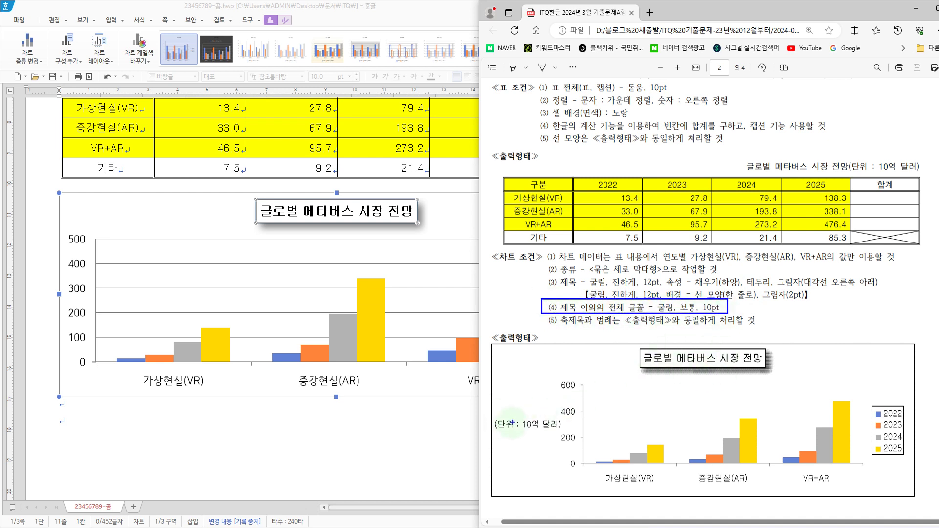
{"action": "mouse_move", "coordinate": [504, 421]}
{"action": "left_mouse_down"}
{"action": "mouse_move", "coordinate": [510, 435]}
{"action": "mouse_move", "coordinate": [524, 415]}
{"action": "left_mouse_up"}
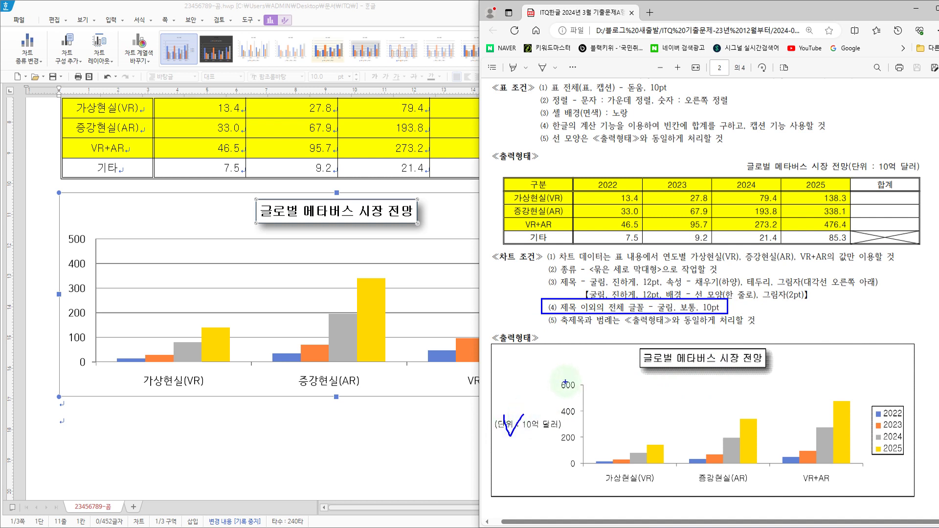
{"action": "mouse_move", "coordinate": [567, 380]}
{"action": "left_mouse_down"}
{"action": "mouse_move", "coordinate": [570, 389]}
{"action": "mouse_move", "coordinate": [582, 374]}
{"action": "left_mouse_up"}
{"action": "mouse_move", "coordinate": [885, 400]}
{"action": "left_mouse_down"}
{"action": "mouse_move", "coordinate": [891, 420]}
{"action": "mouse_move", "coordinate": [911, 404]}
{"action": "left_mouse_up"}
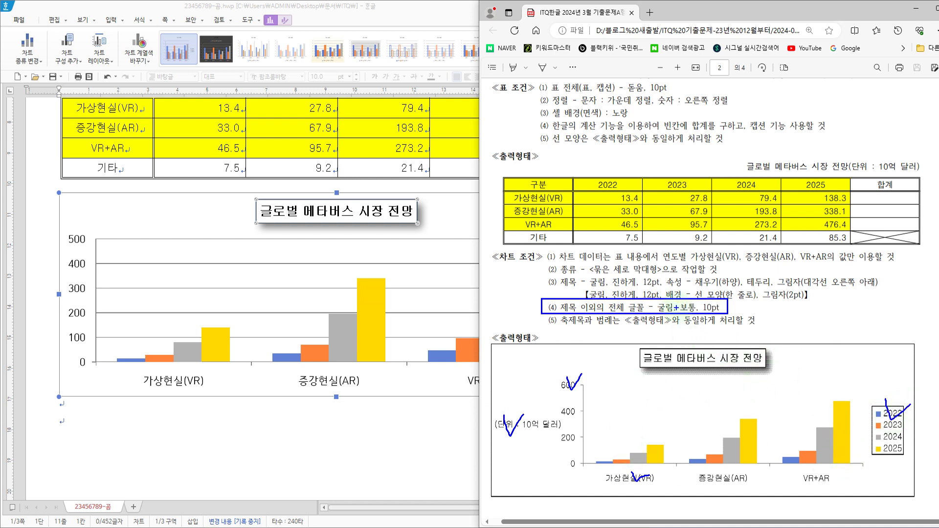
{"action": "left_click", "coordinate": [746, 320]}
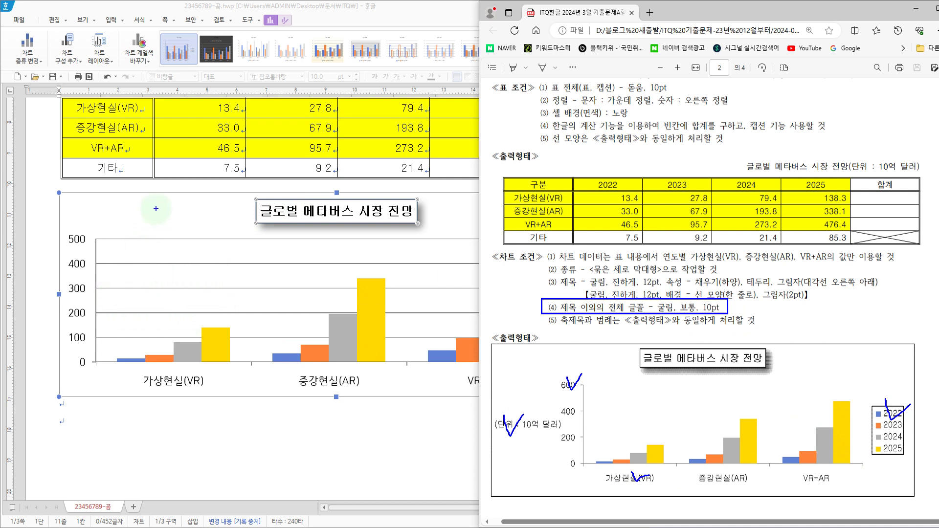
{"action": "key", "text": "Escape"}
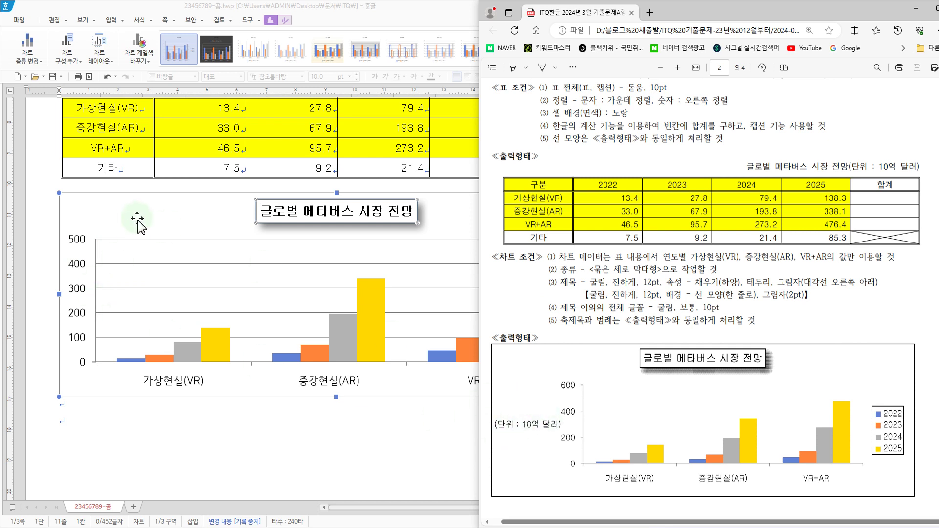
Step: Add a default vertical (기본 세로) axis title to the chart
{"action": "left_click", "coordinate": [110, 229]}
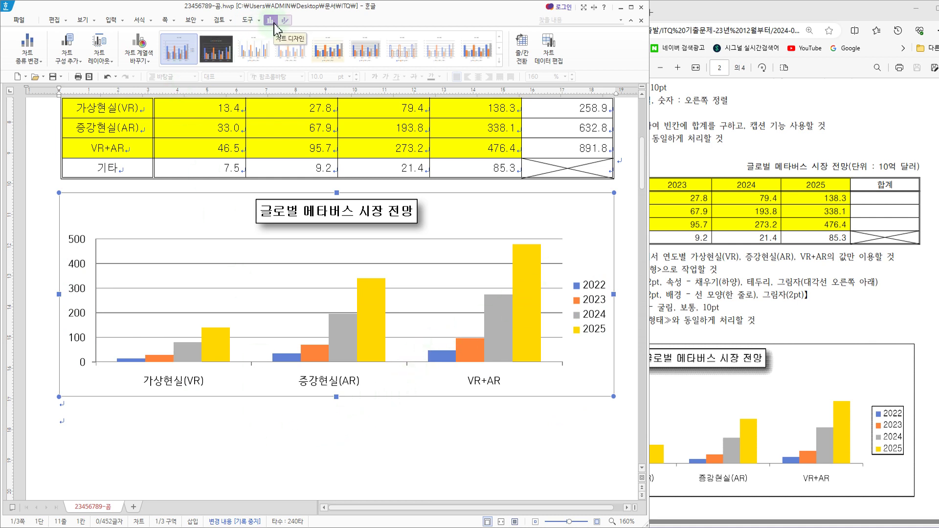
{"action": "left_click", "coordinate": [380, 455]}
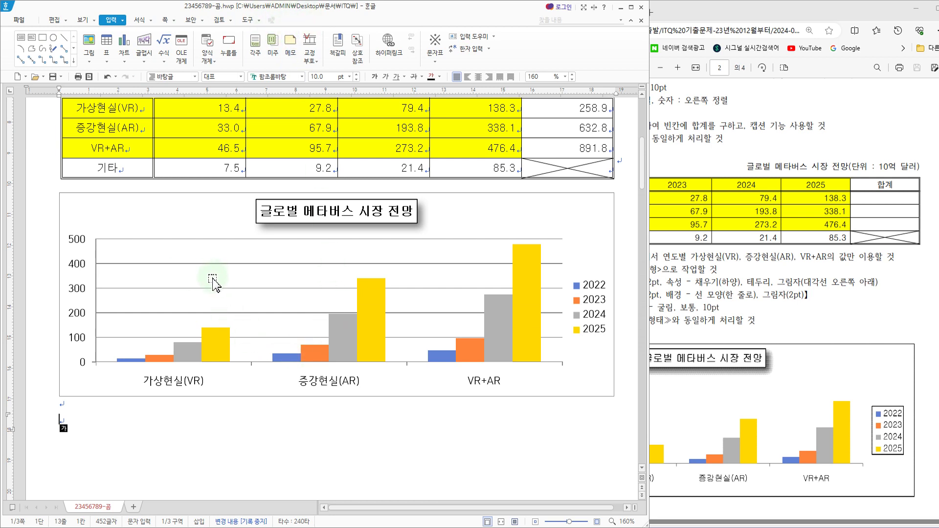
{"action": "left_click", "coordinate": [185, 222]}
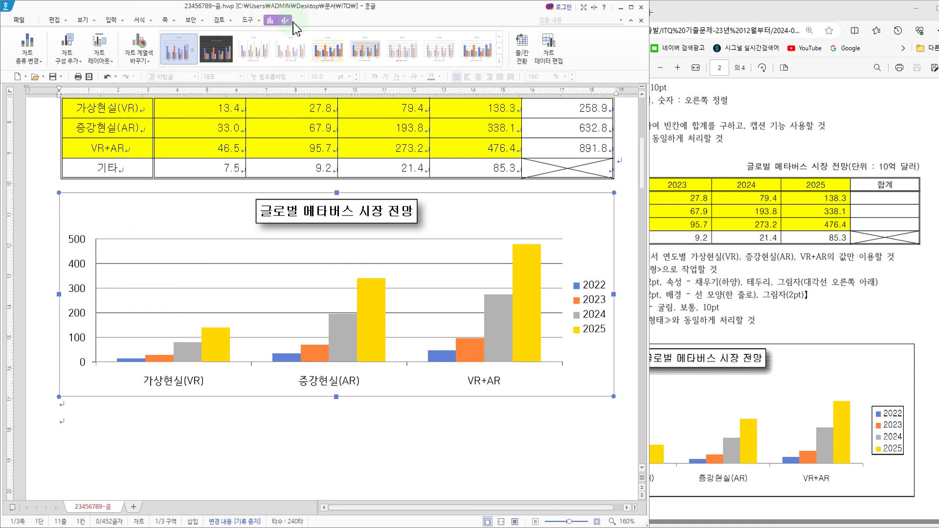
{"action": "left_click", "coordinate": [83, 67]}
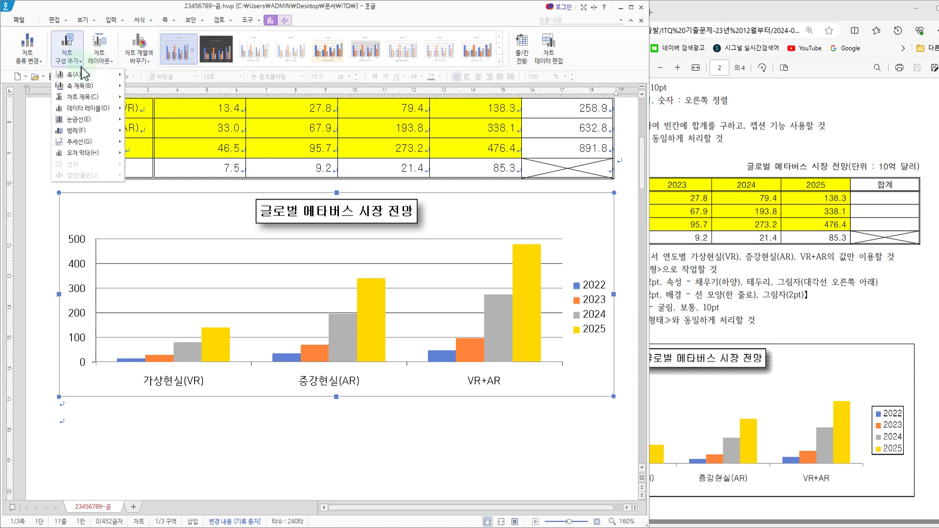
{"action": "mouse_move", "coordinate": [82, 89]}
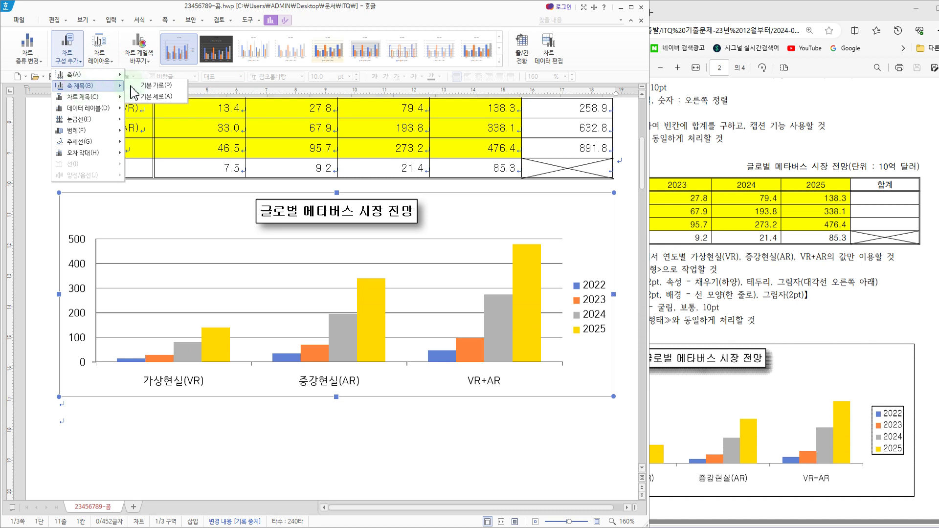
{"action": "left_click", "coordinate": [156, 97]}
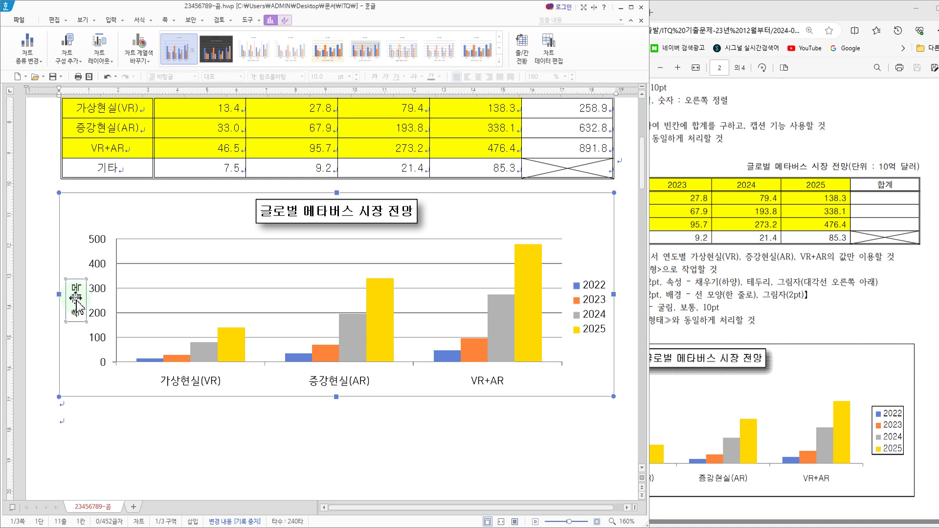
Step: Replace the value axis title's text with (단위 : 10억 달러)
{"action": "right_click", "coordinate": [76, 299]}
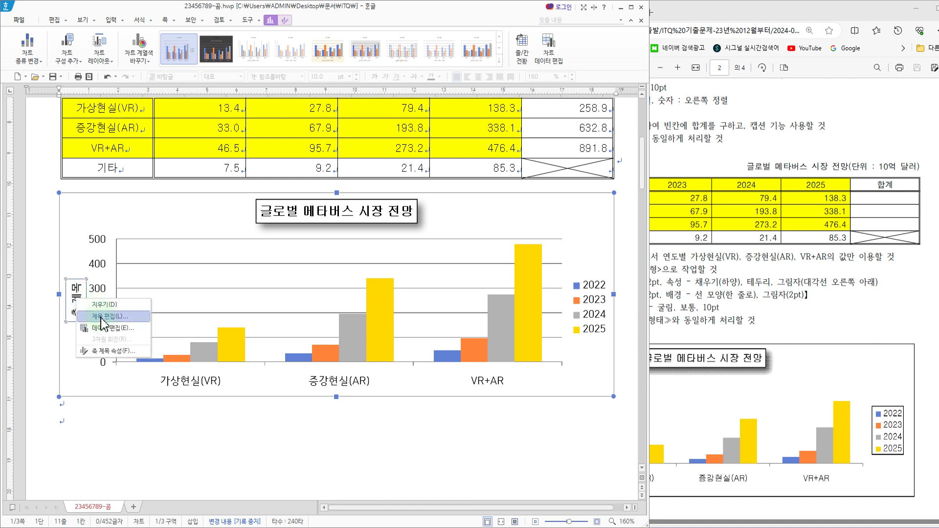
{"action": "left_click", "coordinate": [102, 317]}
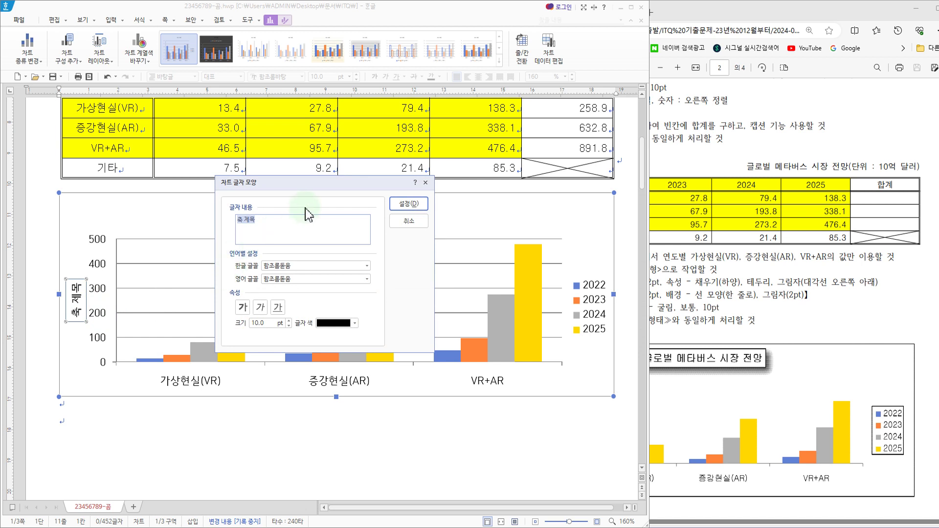
{"action": "type", "text": "(단위 : 10억 달러)"}
Step: Set both the Korean and English fonts of the value axis title to 굴림 and apply its character settings
{"action": "left_click", "coordinate": [301, 266]}
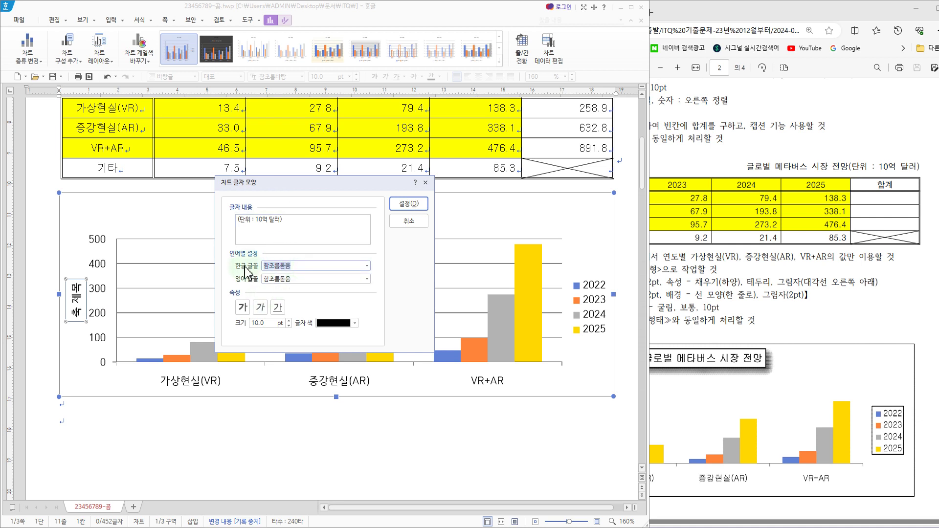
{"action": "type", "text": "굴림"}
{"action": "key", "text": "Return"}
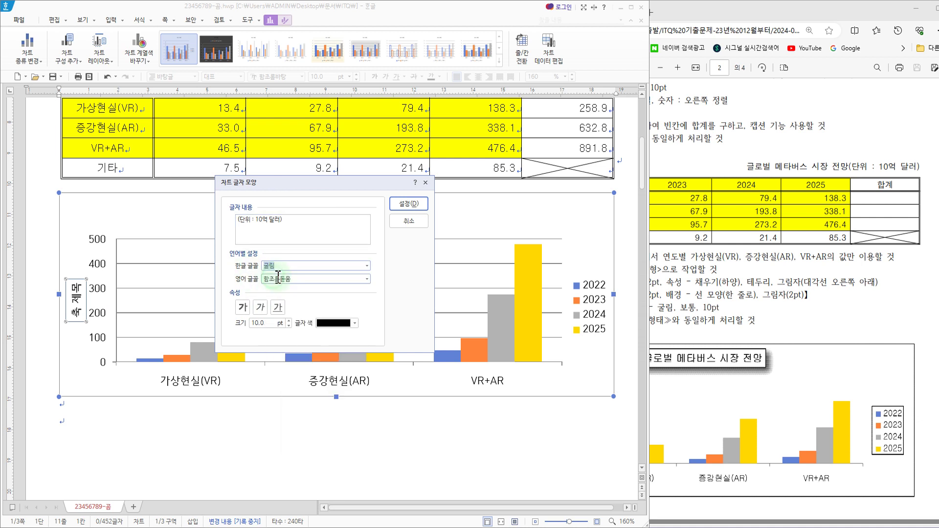
{"action": "left_click", "coordinate": [305, 282]}
{"action": "type", "text": "굴림"}
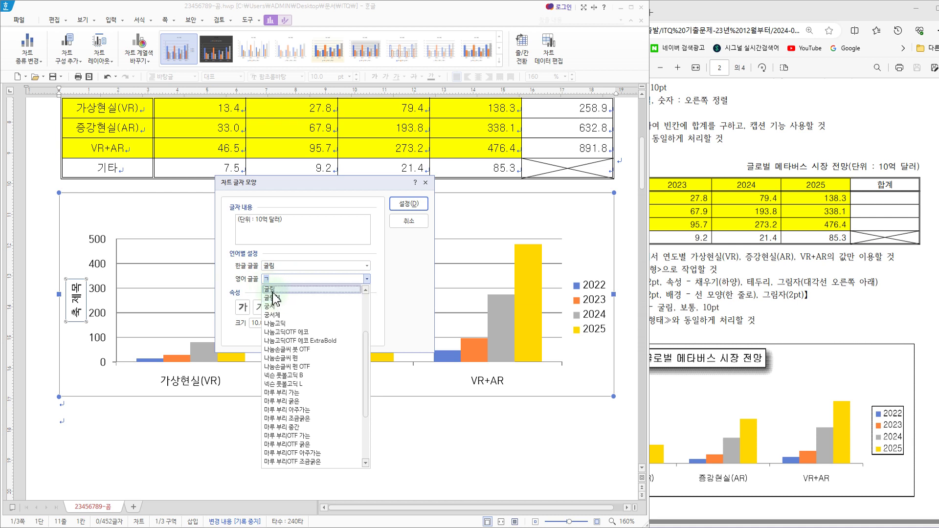
{"action": "key", "text": "Return"}
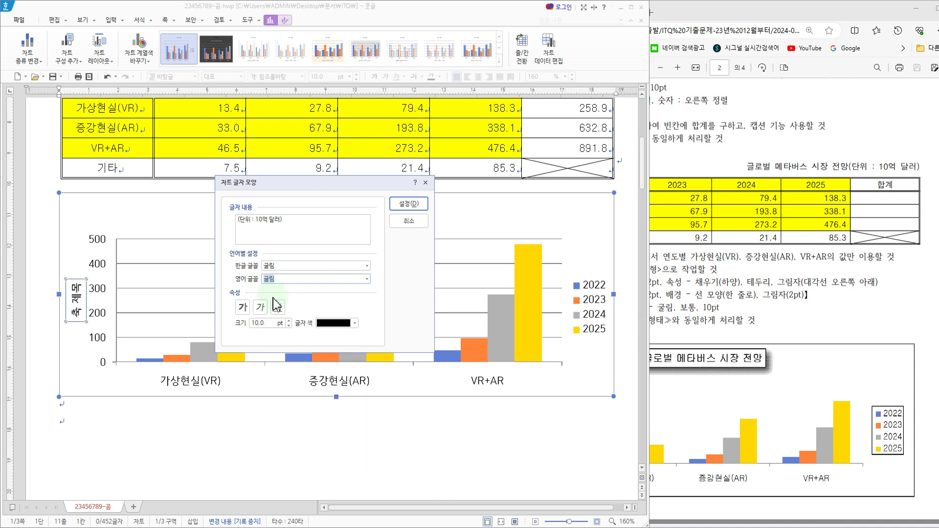
{"action": "left_click", "coordinate": [411, 203]}
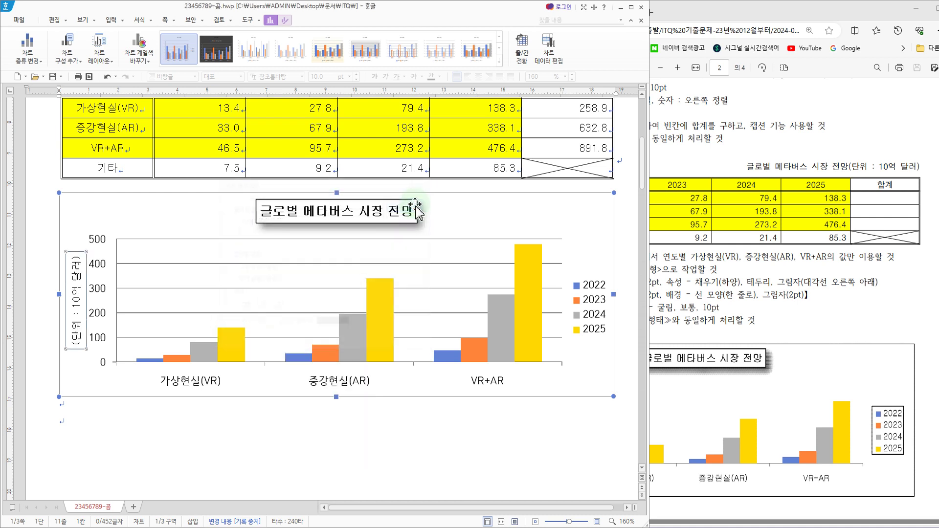
Step: Set the value axis title's text direction to horizontal (가로), compare it with the exam PDF and close the object properties
{"action": "double_click", "coordinate": [77, 299]}
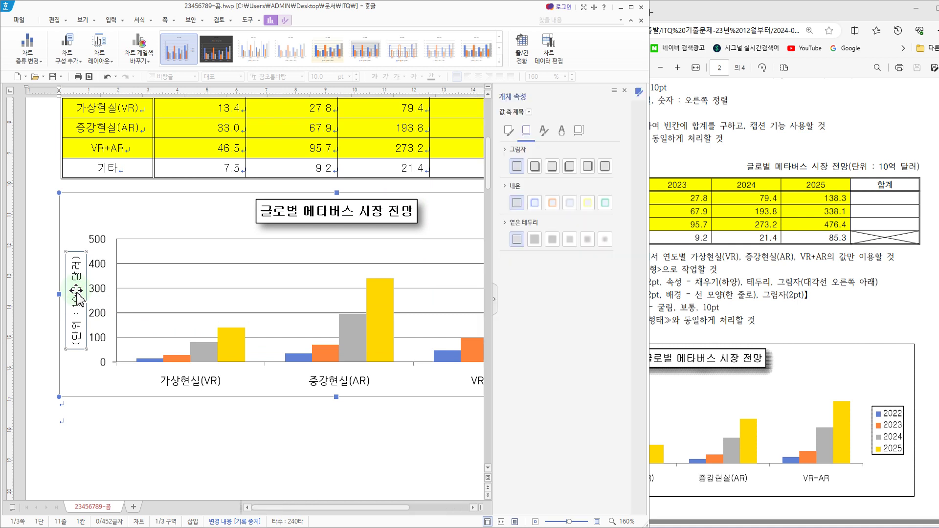
{"action": "left_click", "coordinate": [580, 131]}
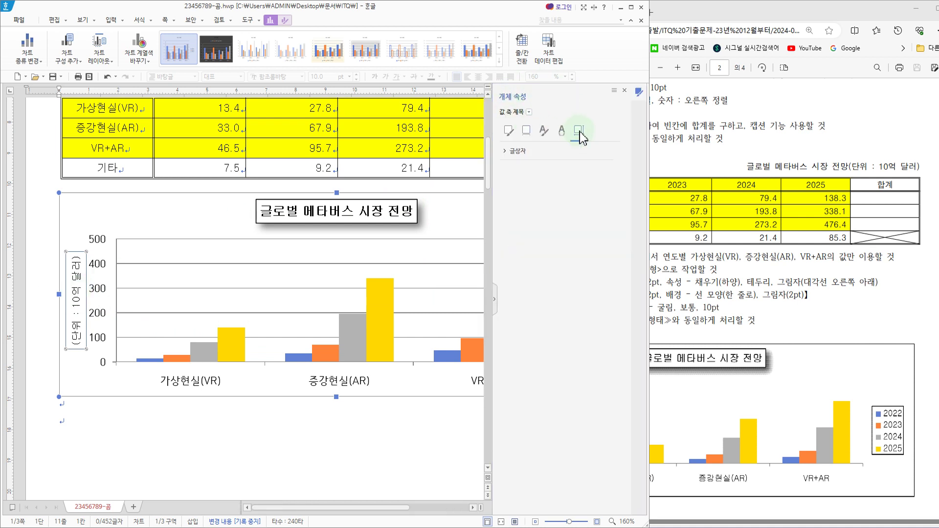
{"action": "left_click", "coordinate": [505, 150]}
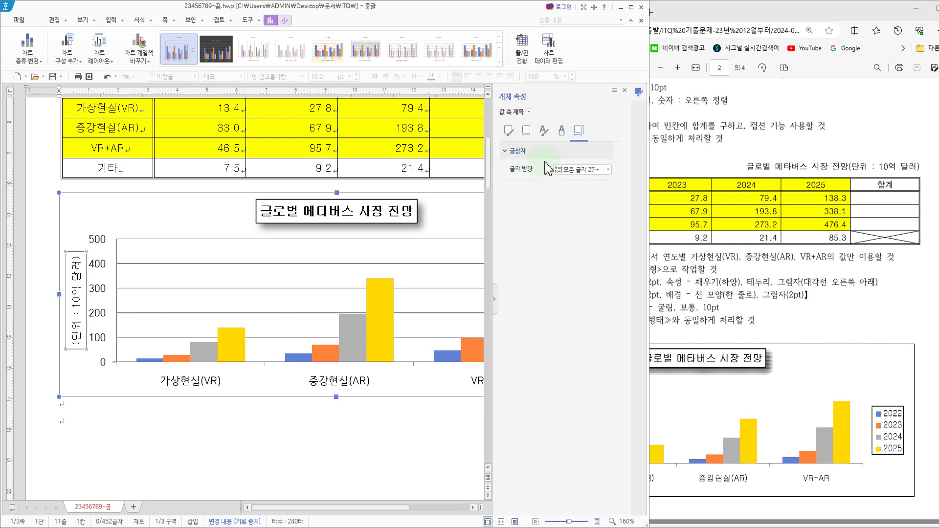
{"action": "left_click", "coordinate": [609, 170]}
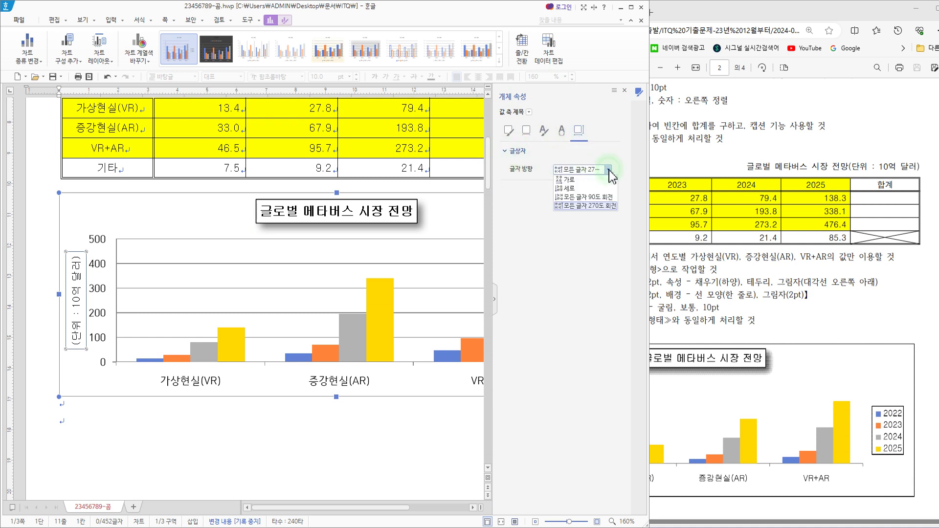
{"action": "left_click", "coordinate": [585, 180]}
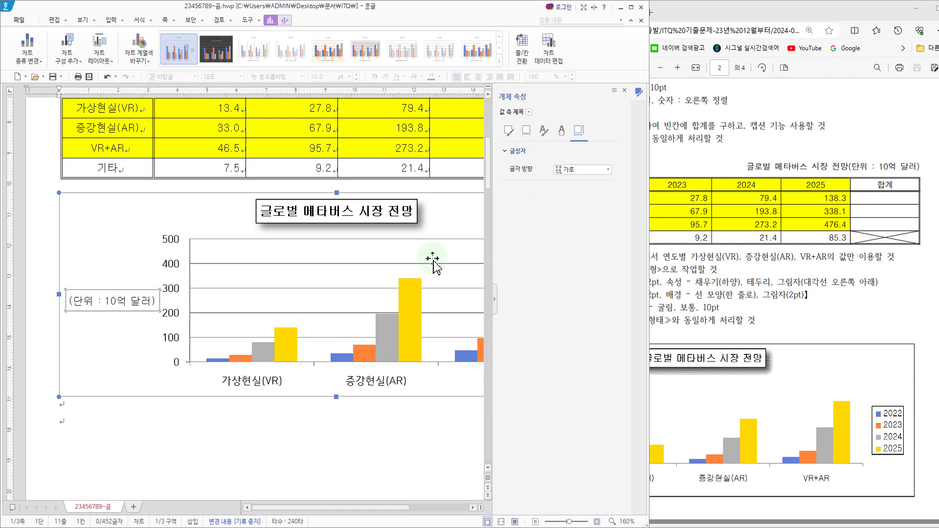
{"action": "left_click", "coordinate": [735, 319]}
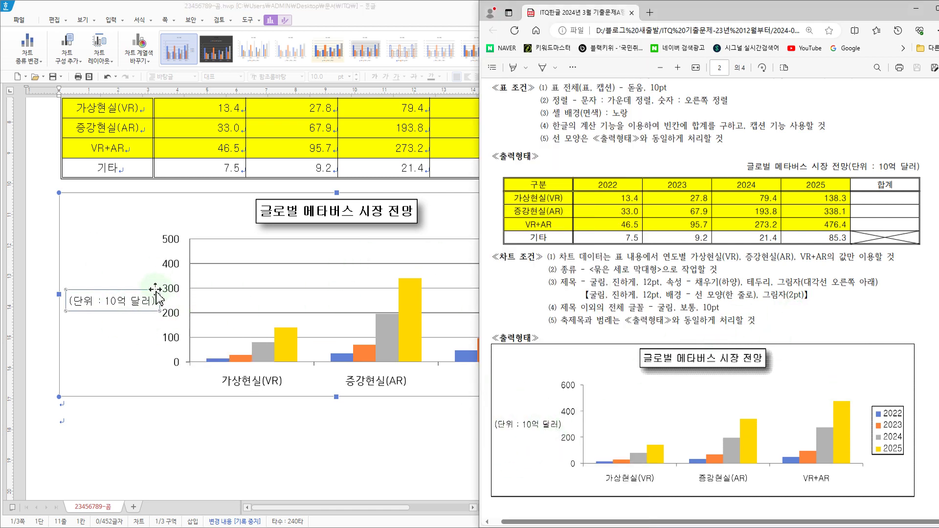
{"action": "left_click", "coordinate": [130, 351]}
{"action": "left_click", "coordinate": [130, 351]}
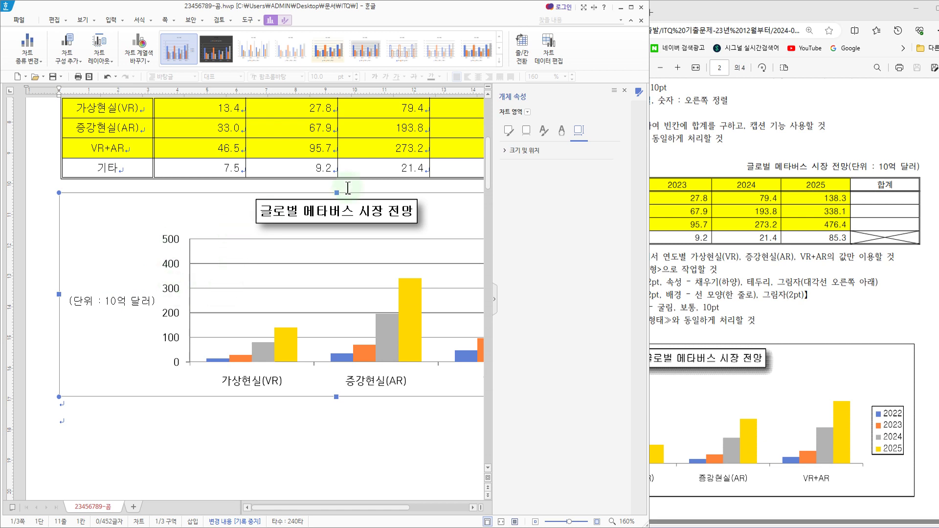
{"action": "left_click", "coordinate": [625, 91]}
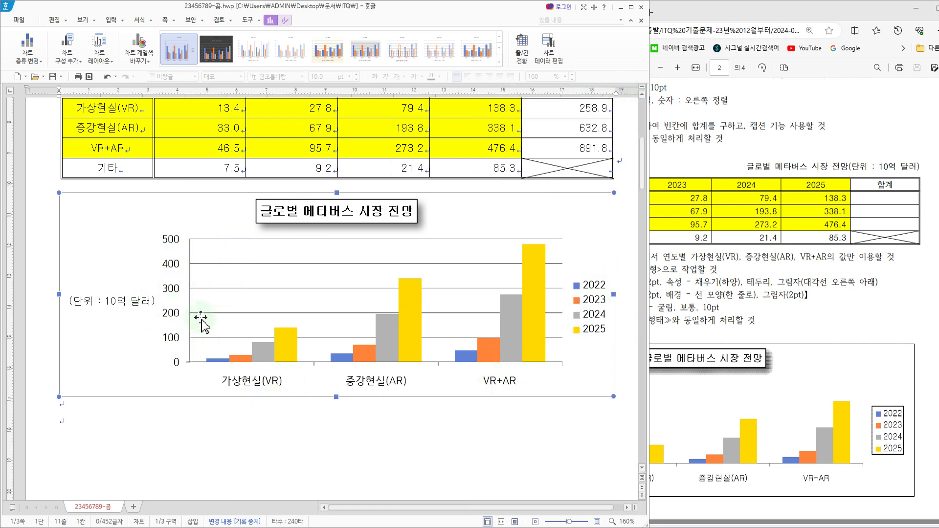
Step: Set both the Korean and English fonts of the value axis labels to 굴림 and apply the character settings
{"action": "left_click", "coordinate": [172, 291]}
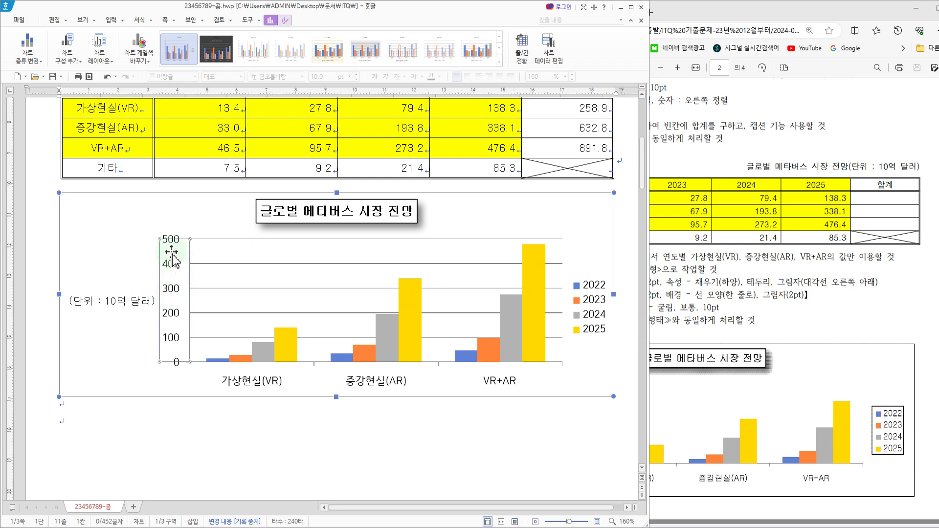
{"action": "right_click", "coordinate": [170, 288]}
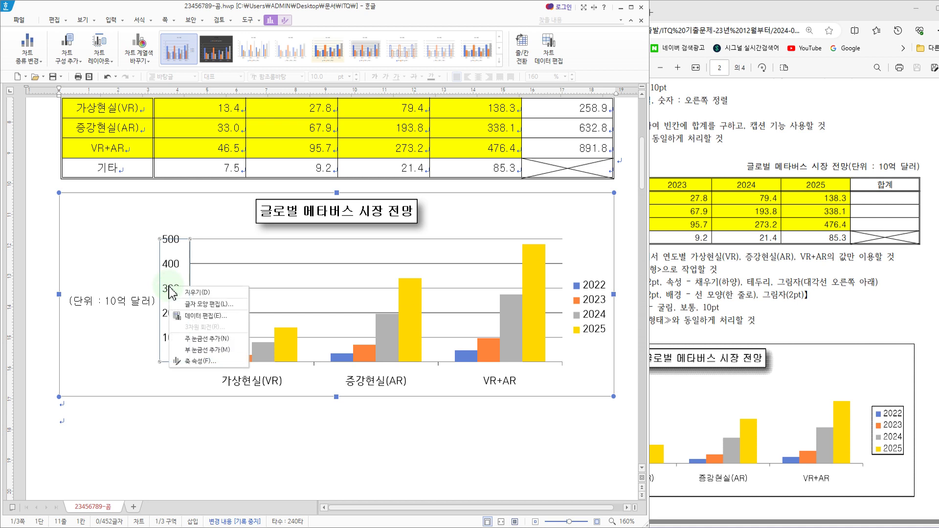
{"action": "left_click", "coordinate": [219, 308]}
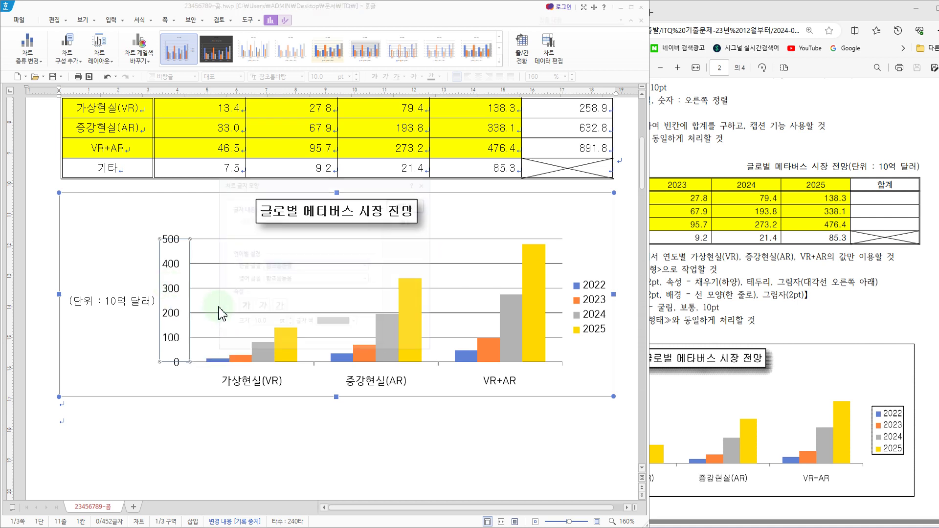
{"action": "type", "text": "ㄱ"}
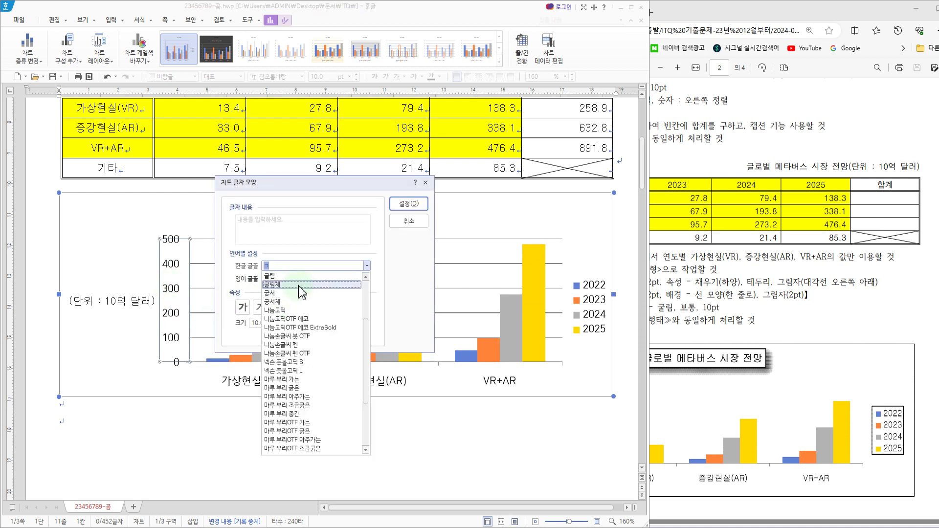
{"action": "left_click", "coordinate": [281, 277]}
{"action": "left_click_drag", "start_coordinate": [300, 281], "coordinate": [222, 285]}
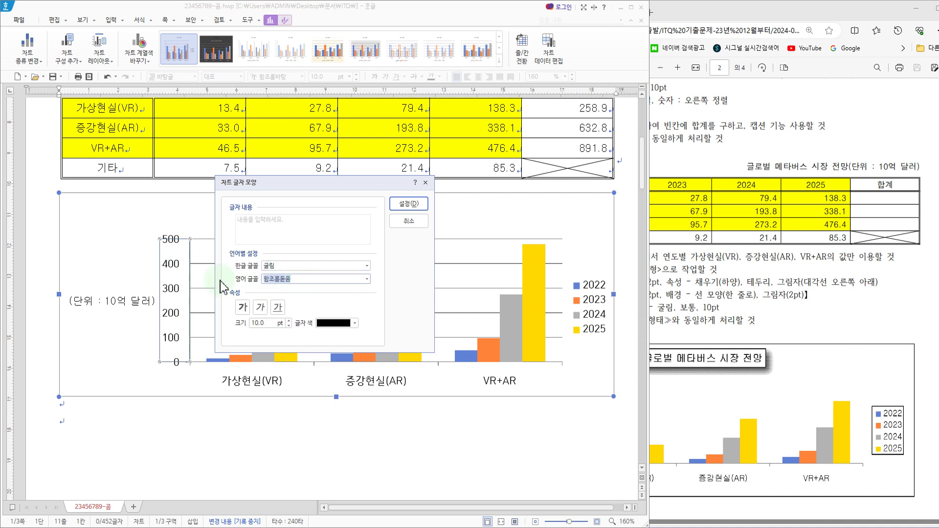
{"action": "type", "text": "ㄱ"}
{"action": "left_click", "coordinate": [268, 290]}
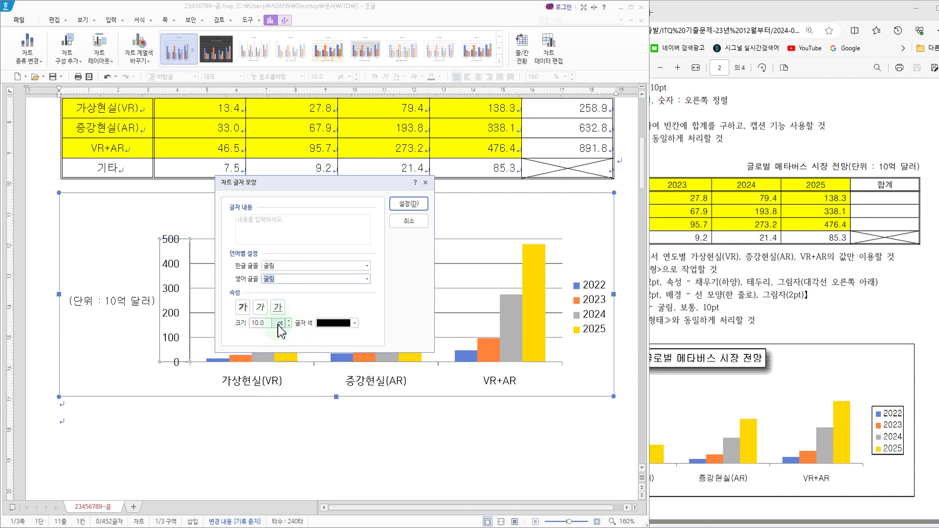
{"action": "left_click", "coordinate": [409, 203]}
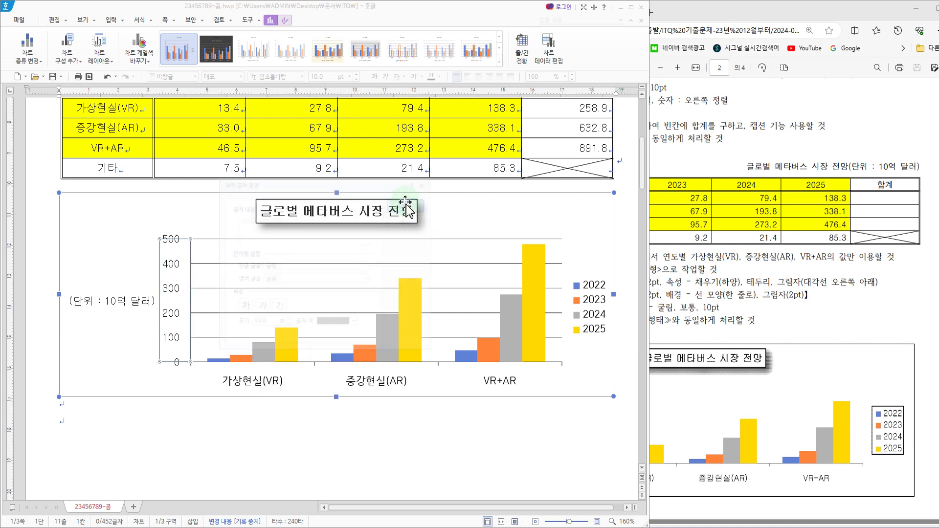
Step: Set both the Korean and English fonts of the category axis labels to 굴림 and apply the character settings
{"action": "left_click", "coordinate": [271, 386]}
{"action": "right_click", "coordinate": [271, 386]}
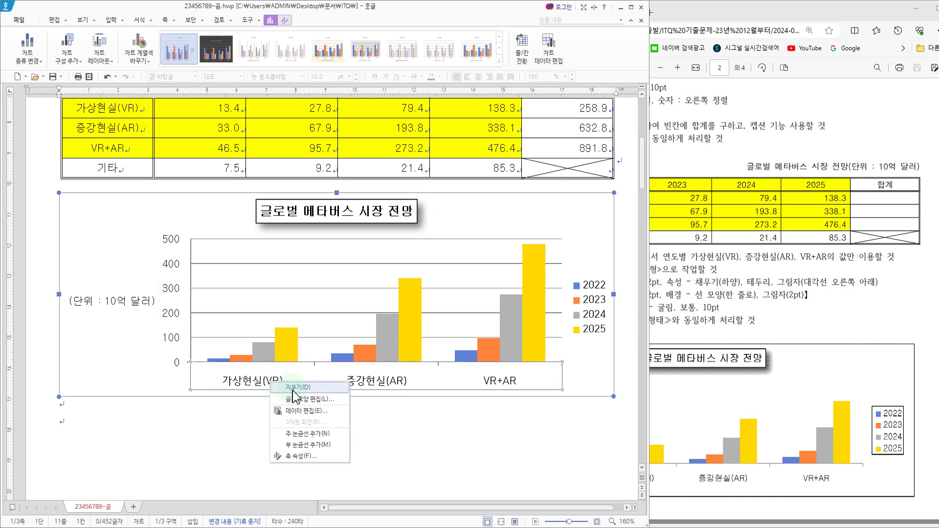
{"action": "left_click", "coordinate": [297, 392]}
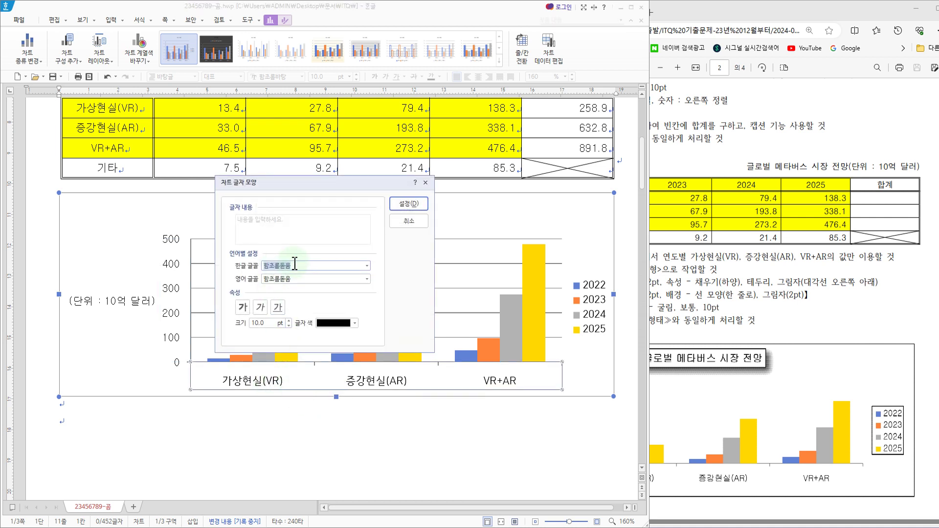
{"action": "type", "text": "굴"}
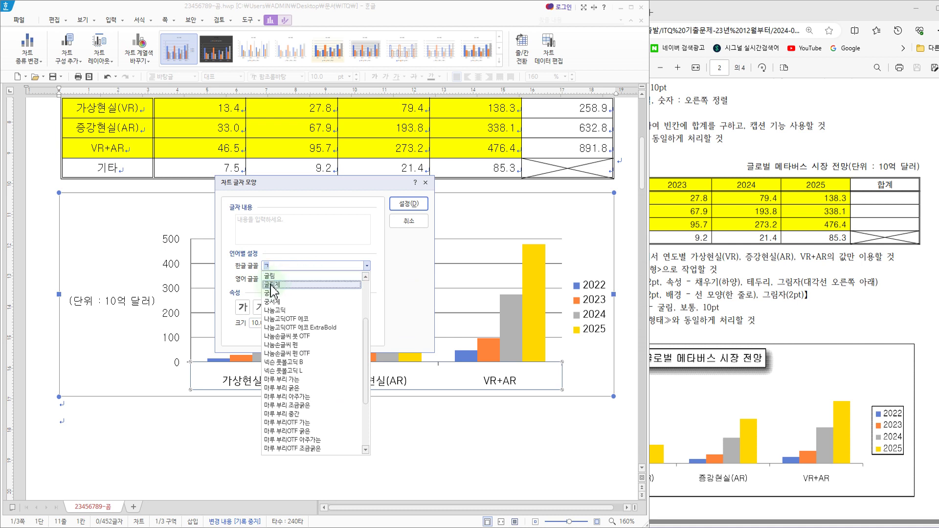
{"action": "left_click", "coordinate": [273, 278]}
{"action": "left_click", "coordinate": [301, 278]}
{"action": "type", "text": "굴림"}
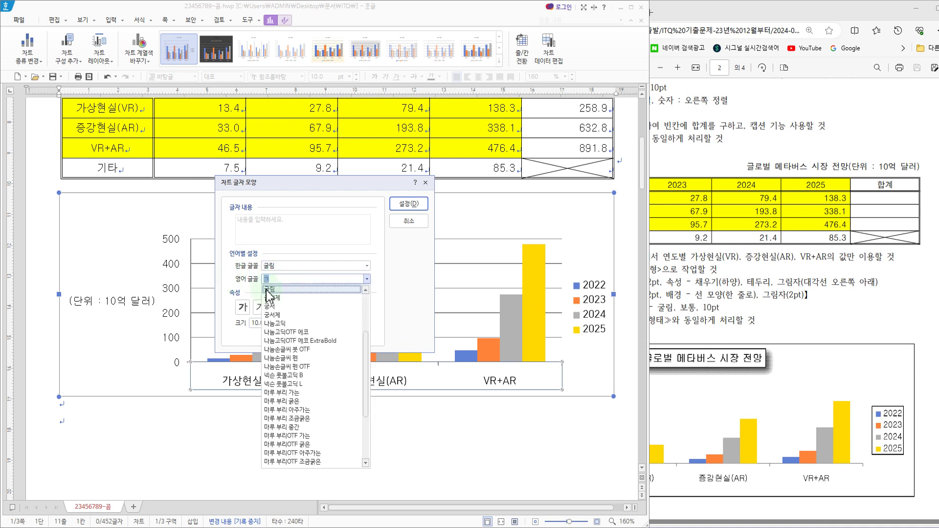
{"action": "left_click", "coordinate": [271, 291]}
{"action": "left_click", "coordinate": [408, 203]}
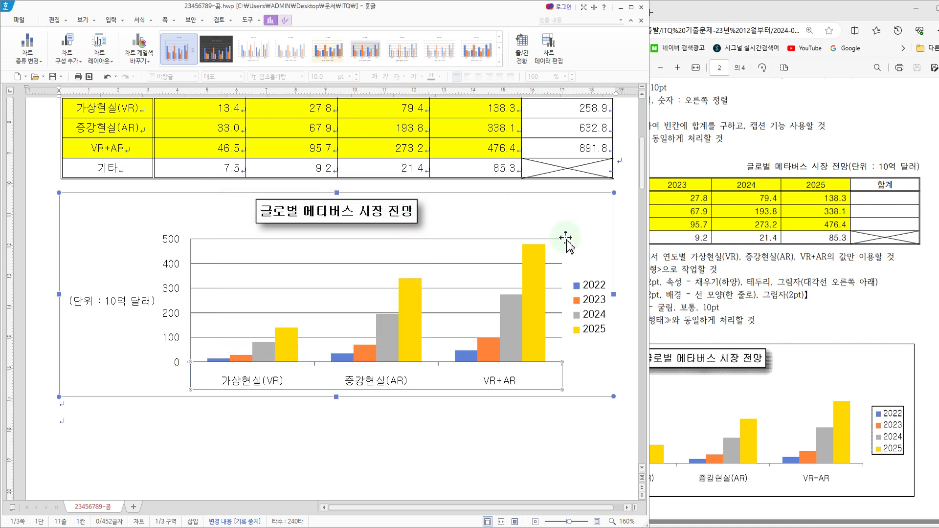
Step: Set both the Korean and English fonts of the chart legend to 굴림 and apply the character settings
{"action": "left_click", "coordinate": [593, 306]}
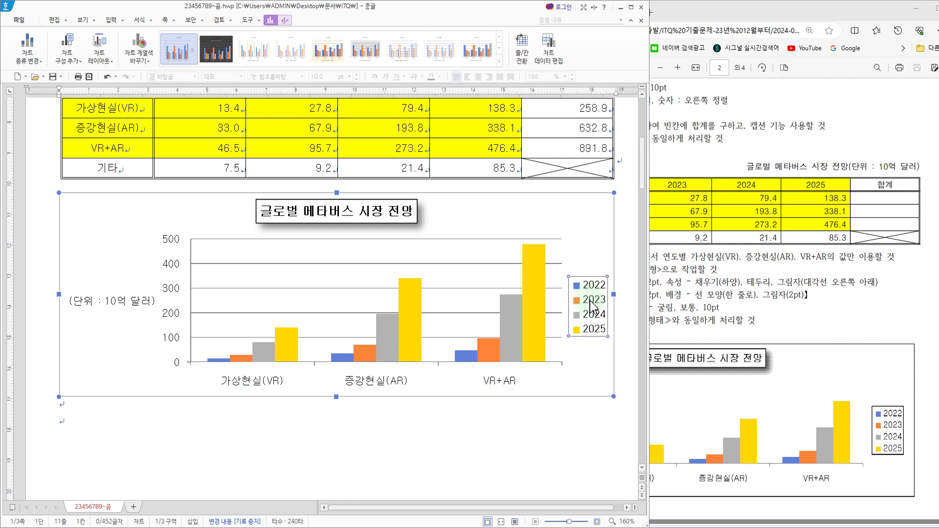
{"action": "right_click", "coordinate": [593, 306]}
{"action": "left_click", "coordinate": [609, 323]}
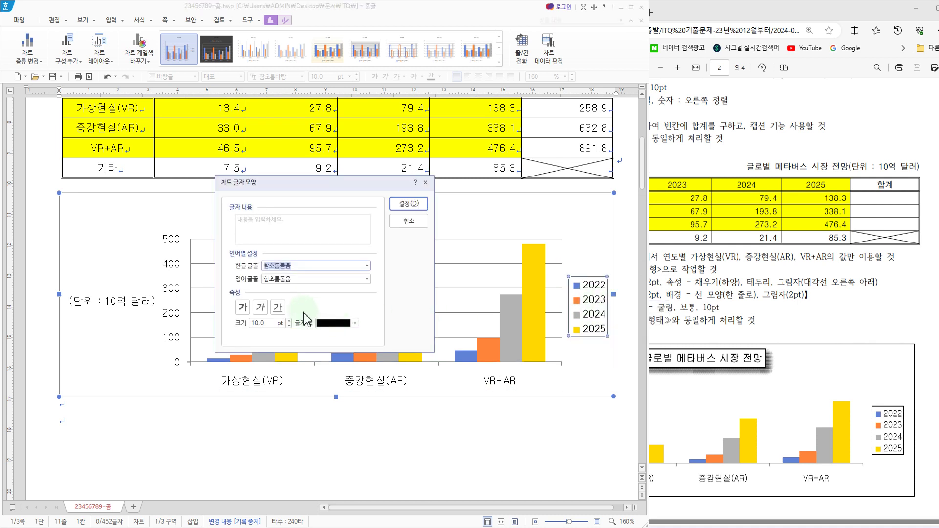
{"action": "type", "text": "ㄱ"}
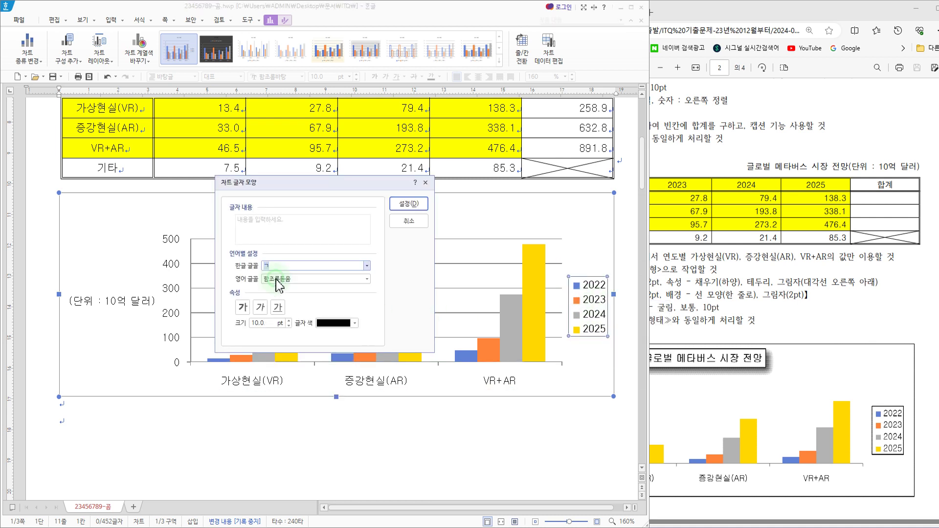
{"action": "left_click", "coordinate": [276, 280]}
{"action": "left_click_drag", "start_coordinate": [310, 280], "coordinate": [245, 281]}
{"action": "type", "text": "ㄱ"}
{"action": "left_click", "coordinate": [274, 290]}
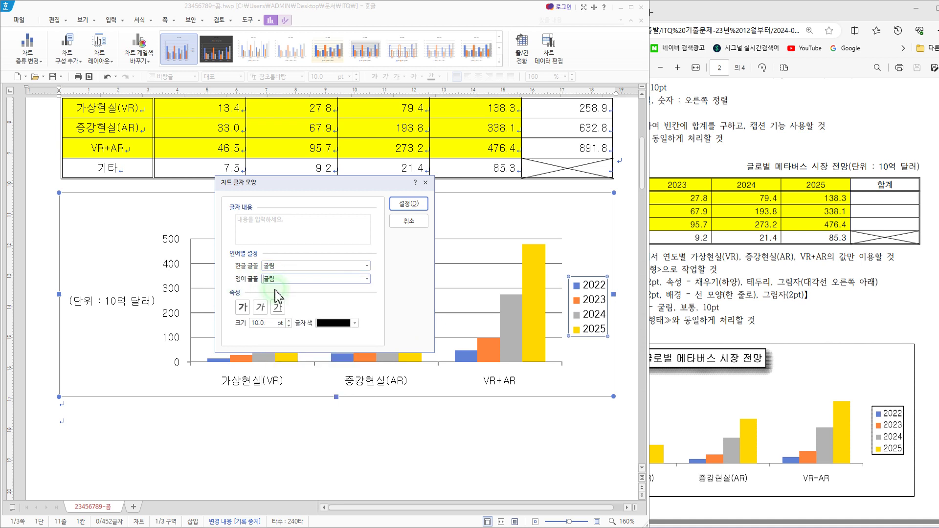
{"action": "left_click", "coordinate": [409, 203]}
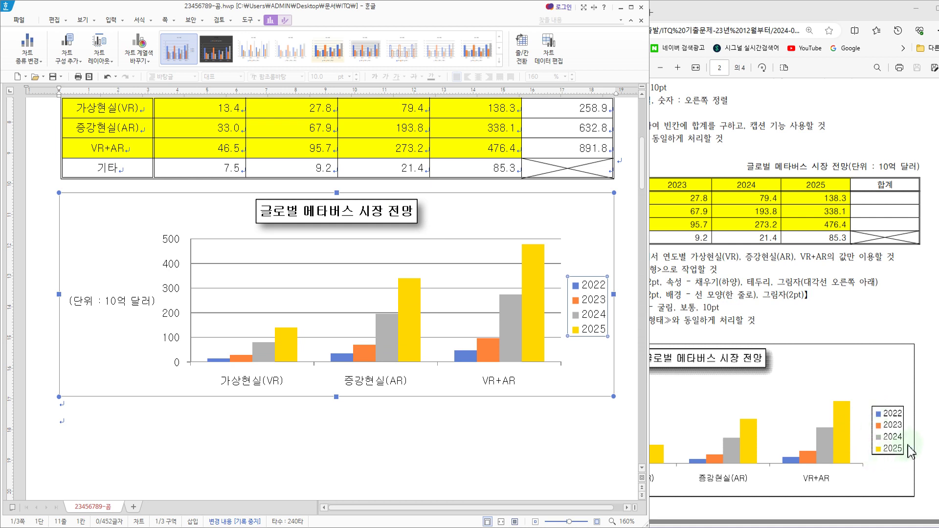
Step: Check the axis title and legend condition in the exam PDF, and give the legend and chart area black outlines
{"action": "left_click", "coordinate": [718, 277]}
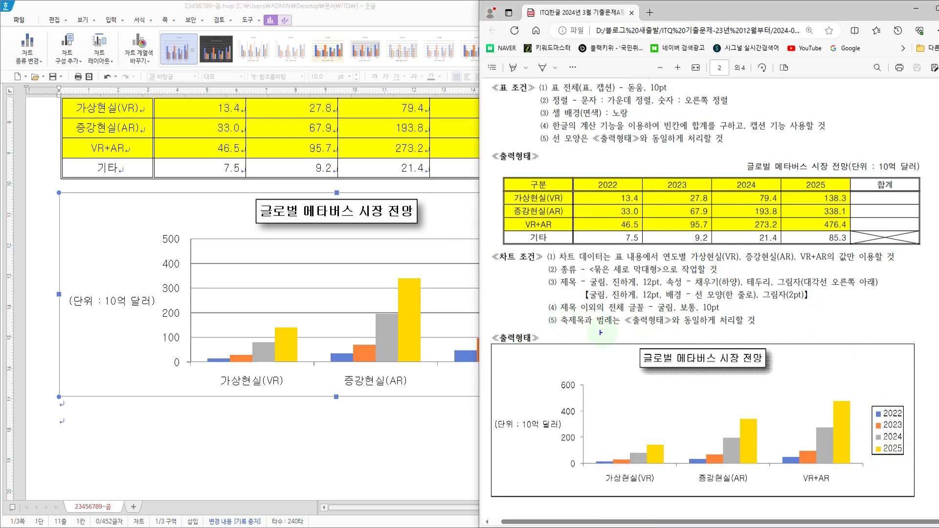
{"action": "left_click_drag", "start_coordinate": [575, 322], "coordinate": [771, 331]}
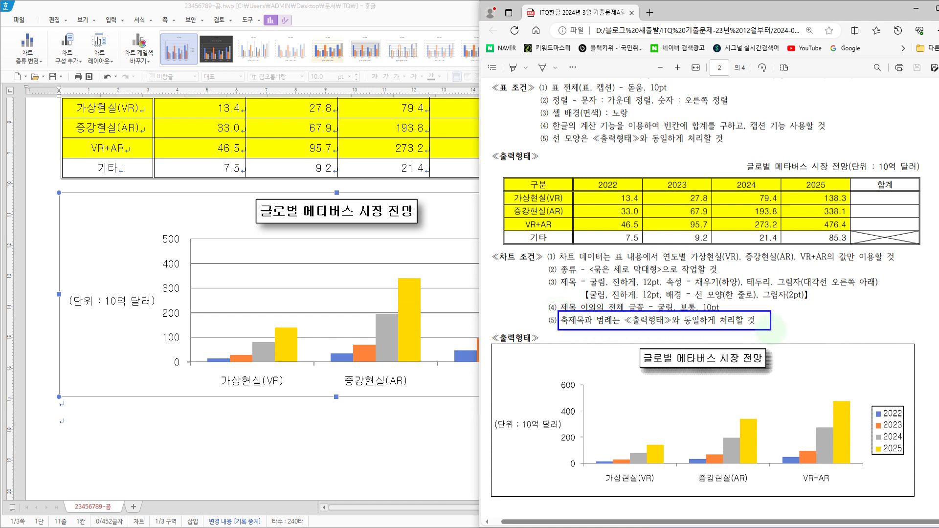
{"action": "left_click_drag", "start_coordinate": [523, 443], "coordinate": [531, 430]}
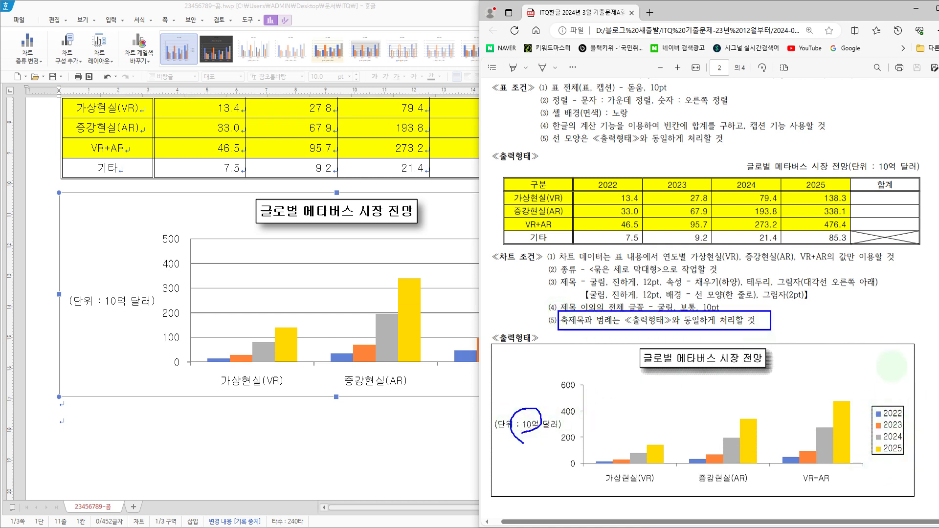
{"action": "key", "text": "Escape"}
{"action": "left_click", "coordinate": [436, 430]}
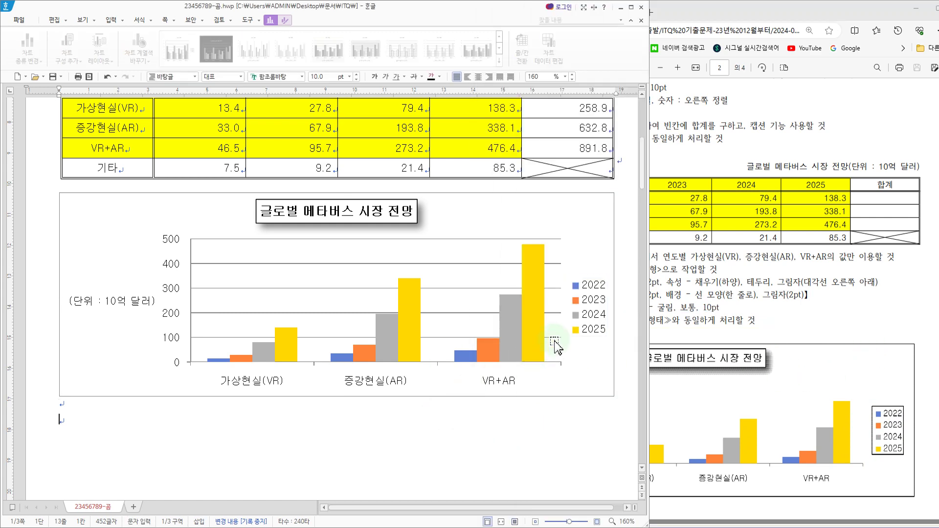
{"action": "double_click", "coordinate": [590, 314]}
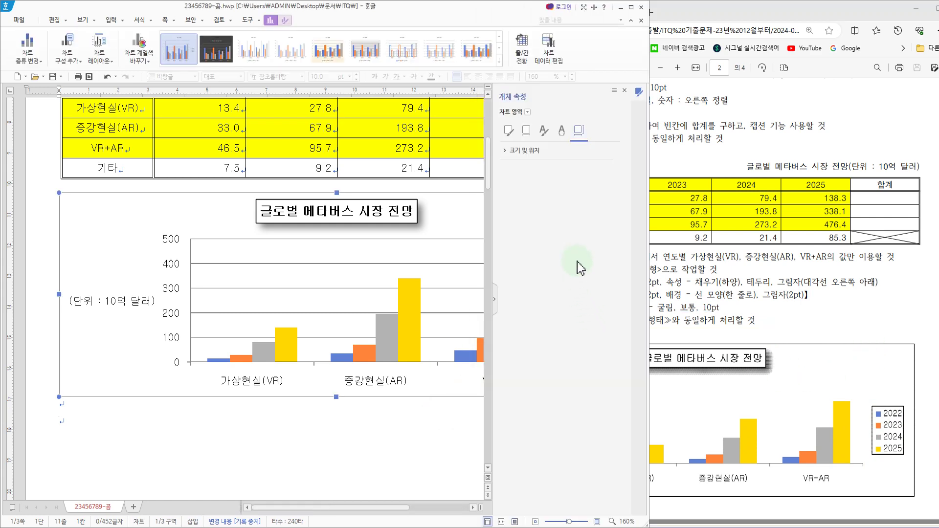
{"action": "left_click", "coordinate": [541, 204]}
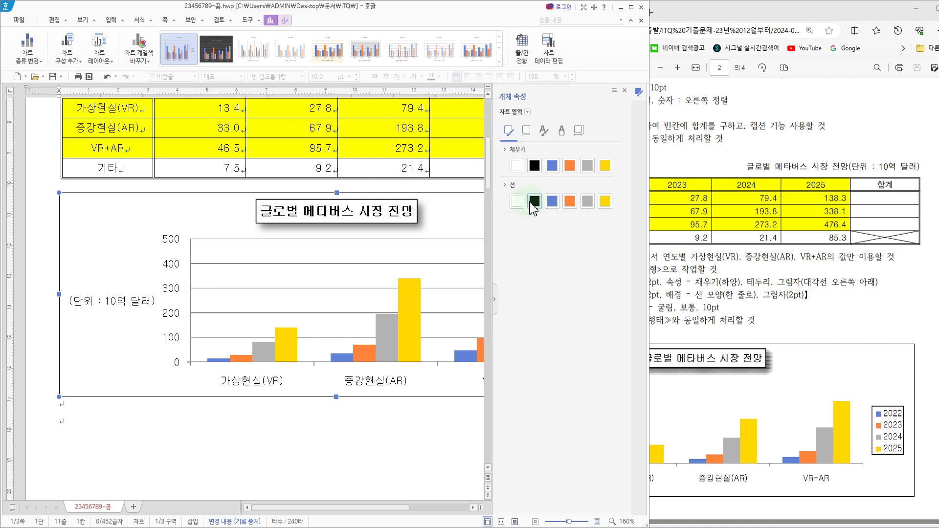
{"action": "left_click", "coordinate": [624, 91]}
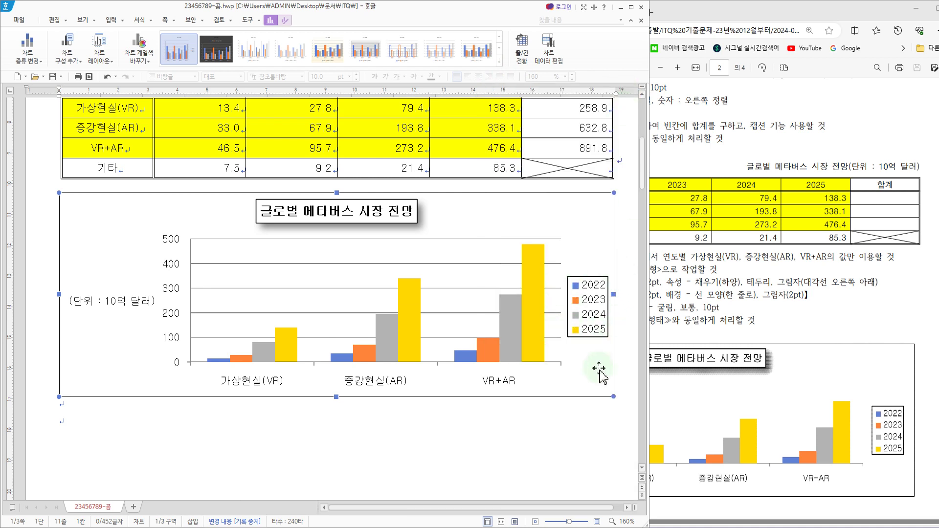
Step: Check the axis scale in the exam PDF's output sample and set the value axis's major unit to 200
{"action": "left_click", "coordinate": [753, 313]}
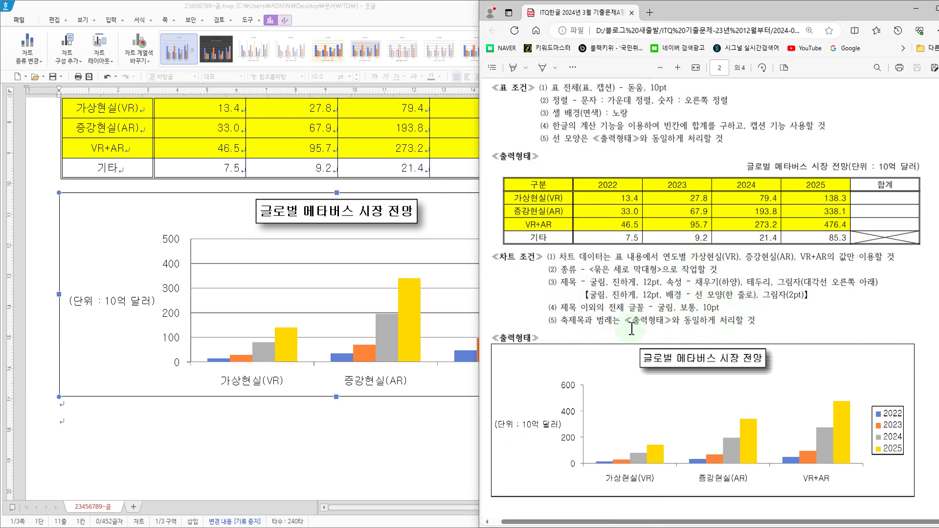
{"action": "left_click_drag", "start_coordinate": [625, 312], "coordinate": [777, 331]}
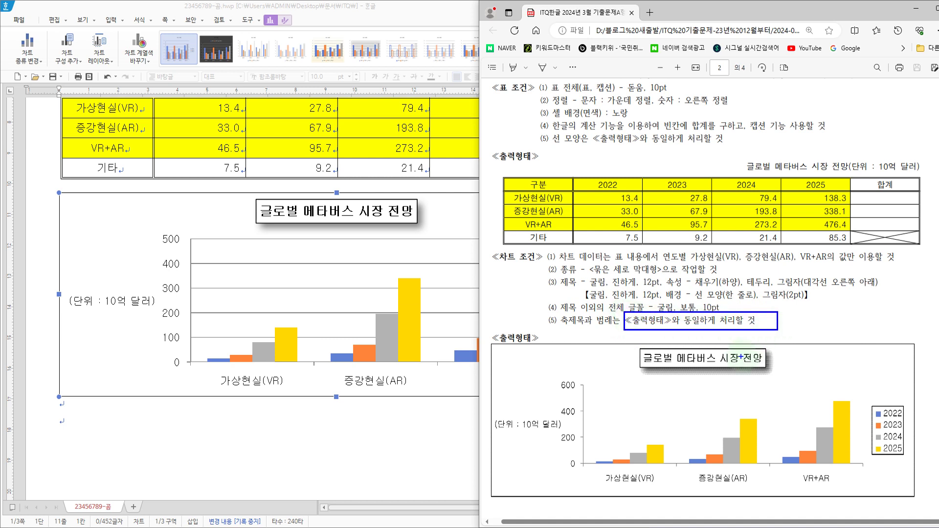
{"action": "mouse_move", "coordinate": [568, 460]}
{"action": "left_mouse_down"}
{"action": "mouse_move", "coordinate": [573, 439]}
{"action": "mouse_move", "coordinate": [566, 463]}
{"action": "left_mouse_up"}
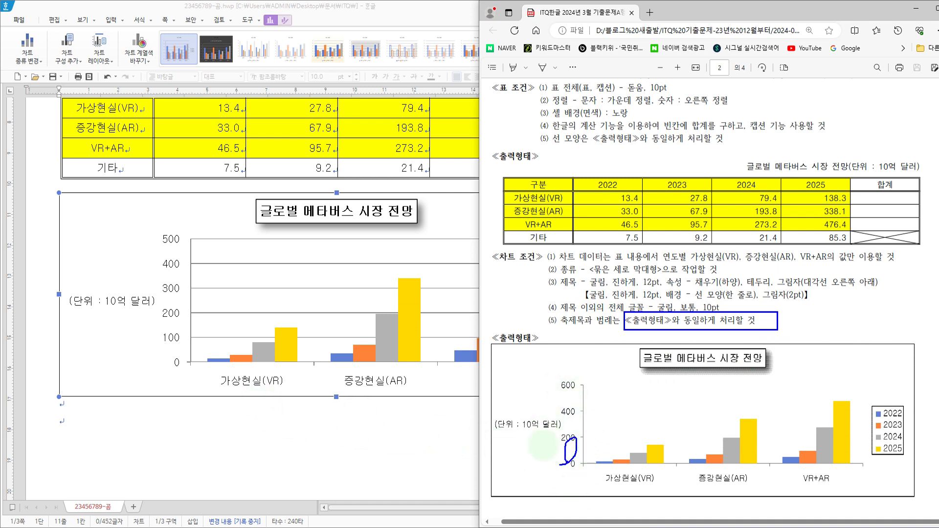
{"action": "key", "text": "Escape"}
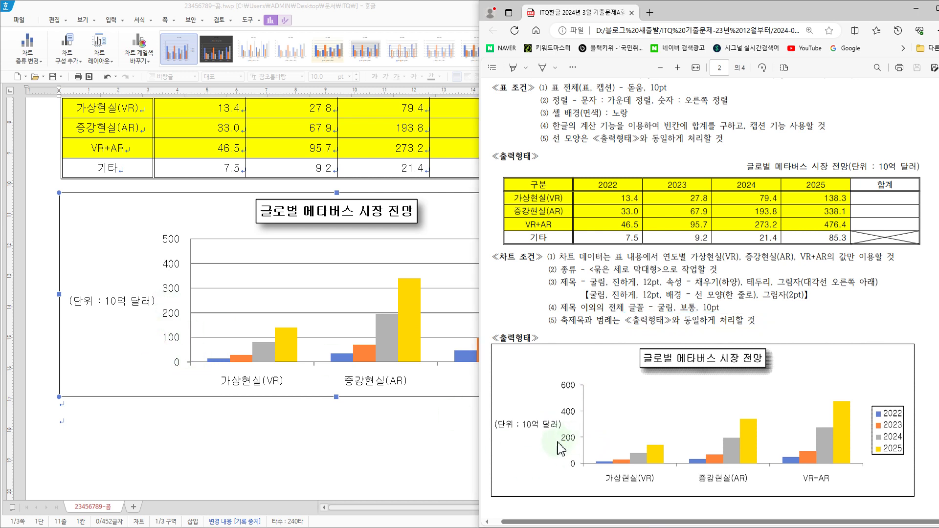
{"action": "left_click", "coordinate": [173, 299]}
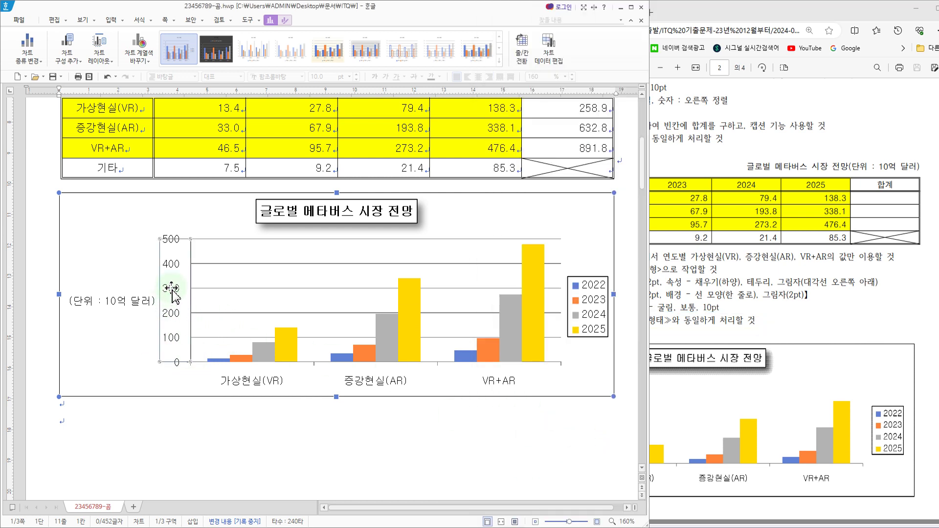
{"action": "double_click", "coordinate": [173, 289]}
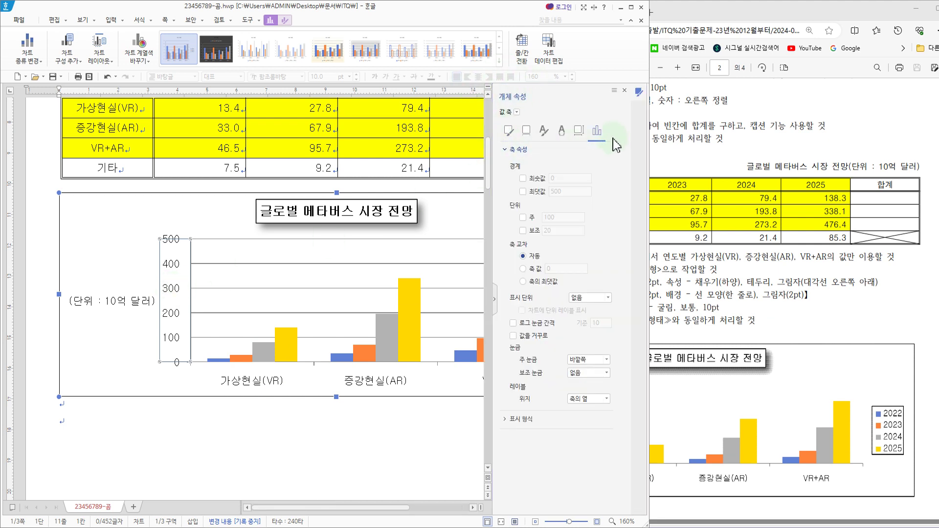
{"action": "left_click", "coordinate": [523, 217]}
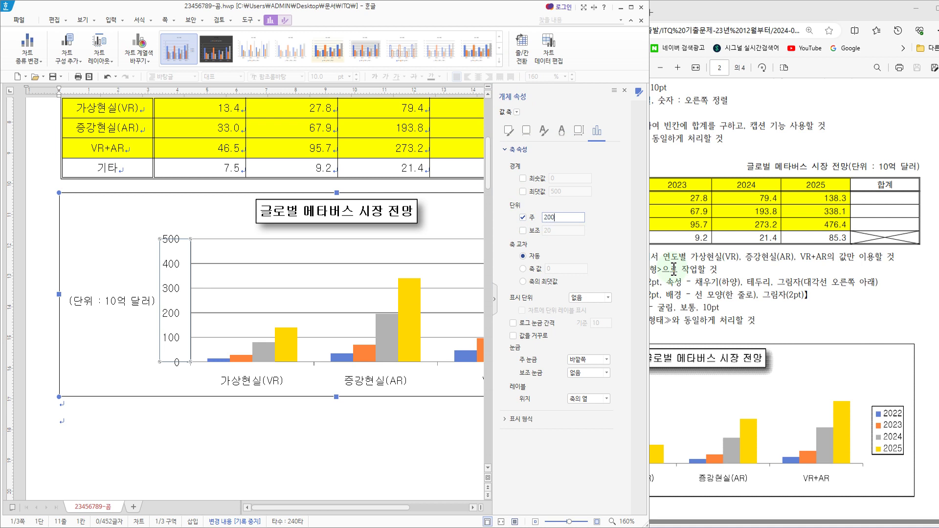
{"action": "key", "text": "Return"}
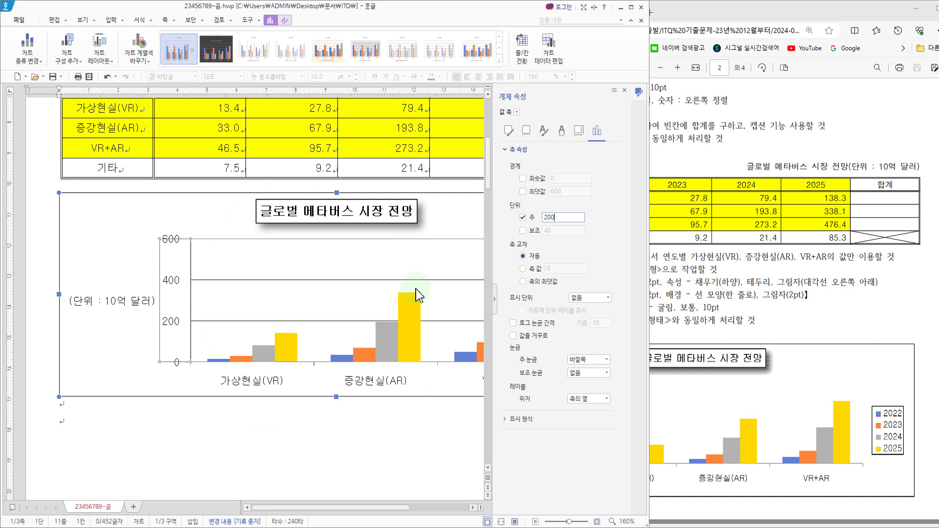
{"action": "key", "text": "Escape"}
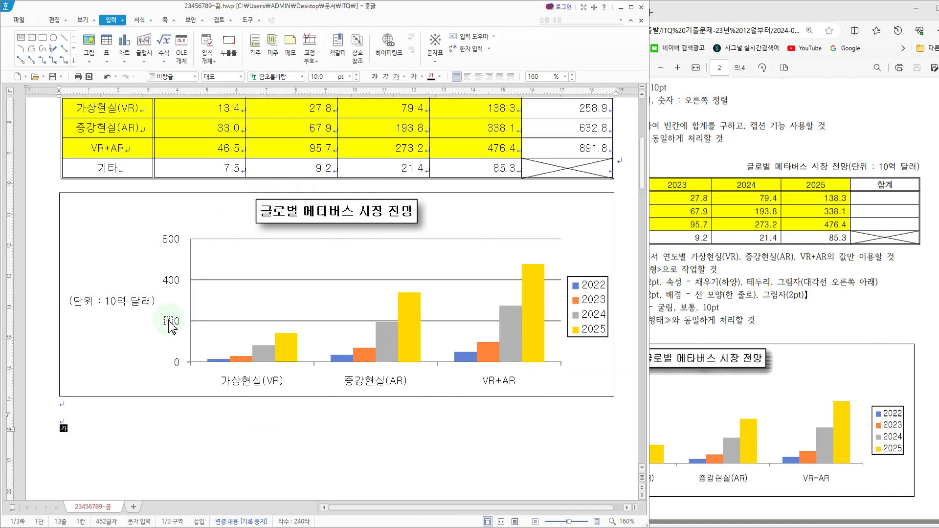
Step: Delete the chart's horizontal major gridlines and compare the chart with the exam PDF's output sample
{"action": "left_click", "coordinate": [785, 374]}
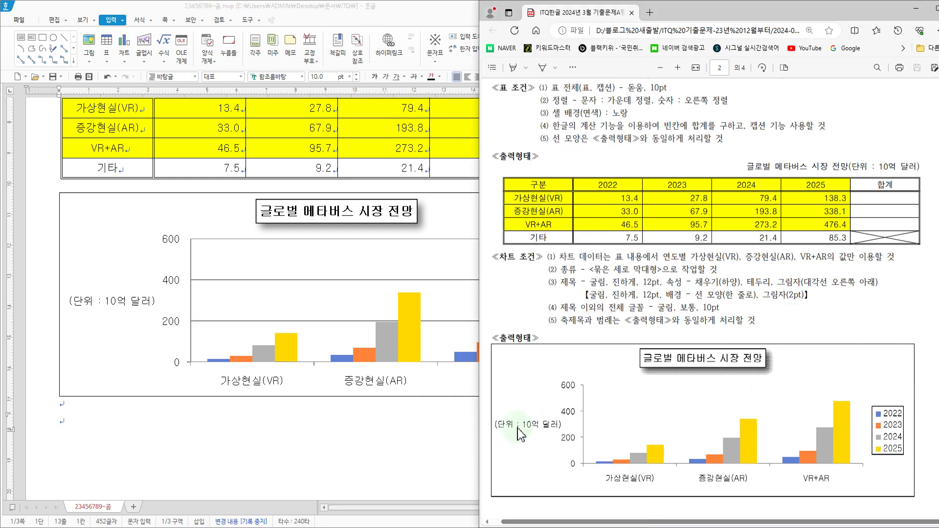
{"action": "left_click", "coordinate": [317, 280]}
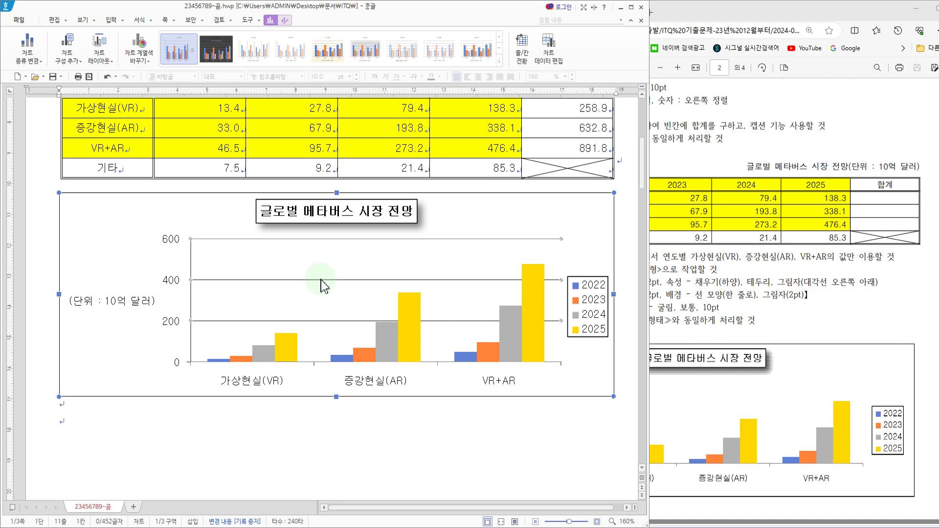
{"action": "key", "text": "Delete"}
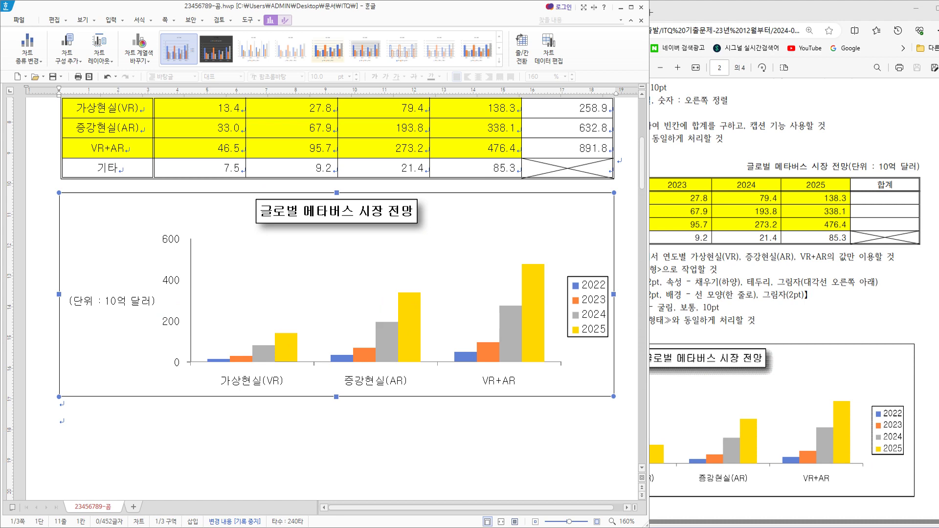
{"action": "left_click", "coordinate": [465, 426]}
{"action": "left_click", "coordinate": [738, 283]}
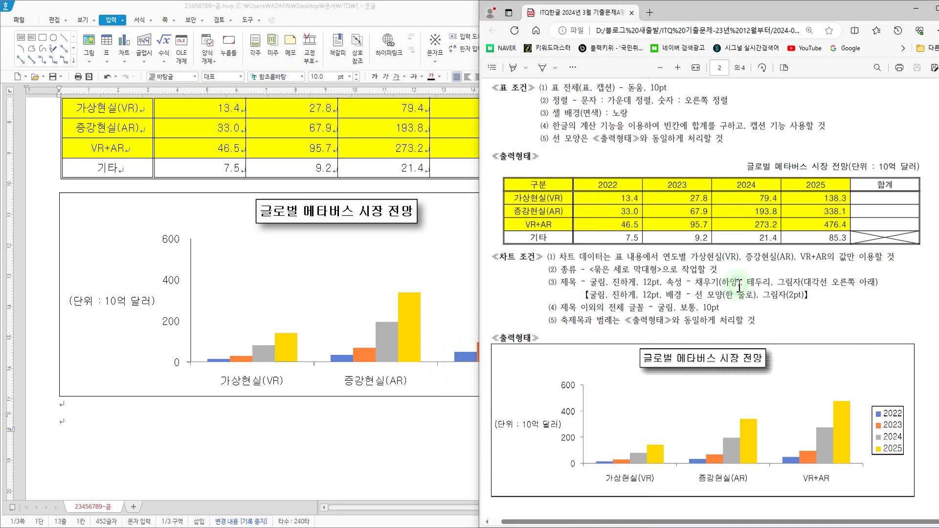